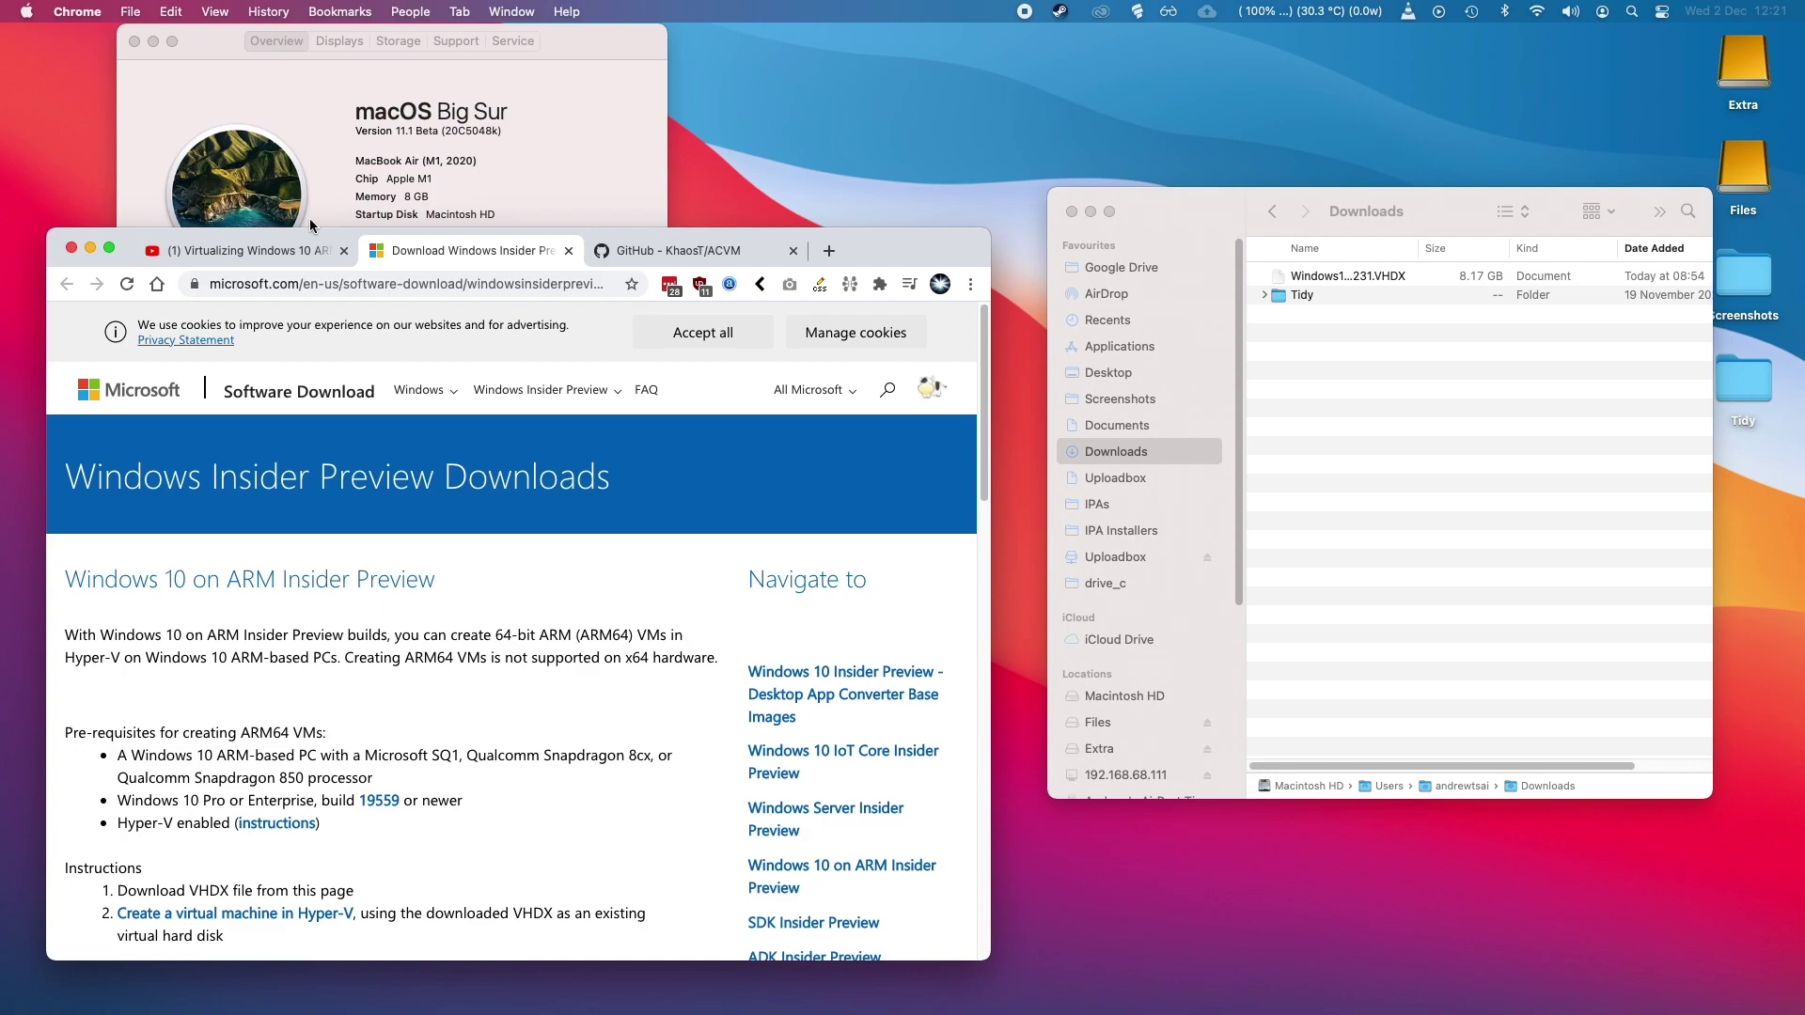
Switch to the Virtualizing Windows 10 ARM video.
left_click(280, 250)
scroll(300, 622, "down", 2)
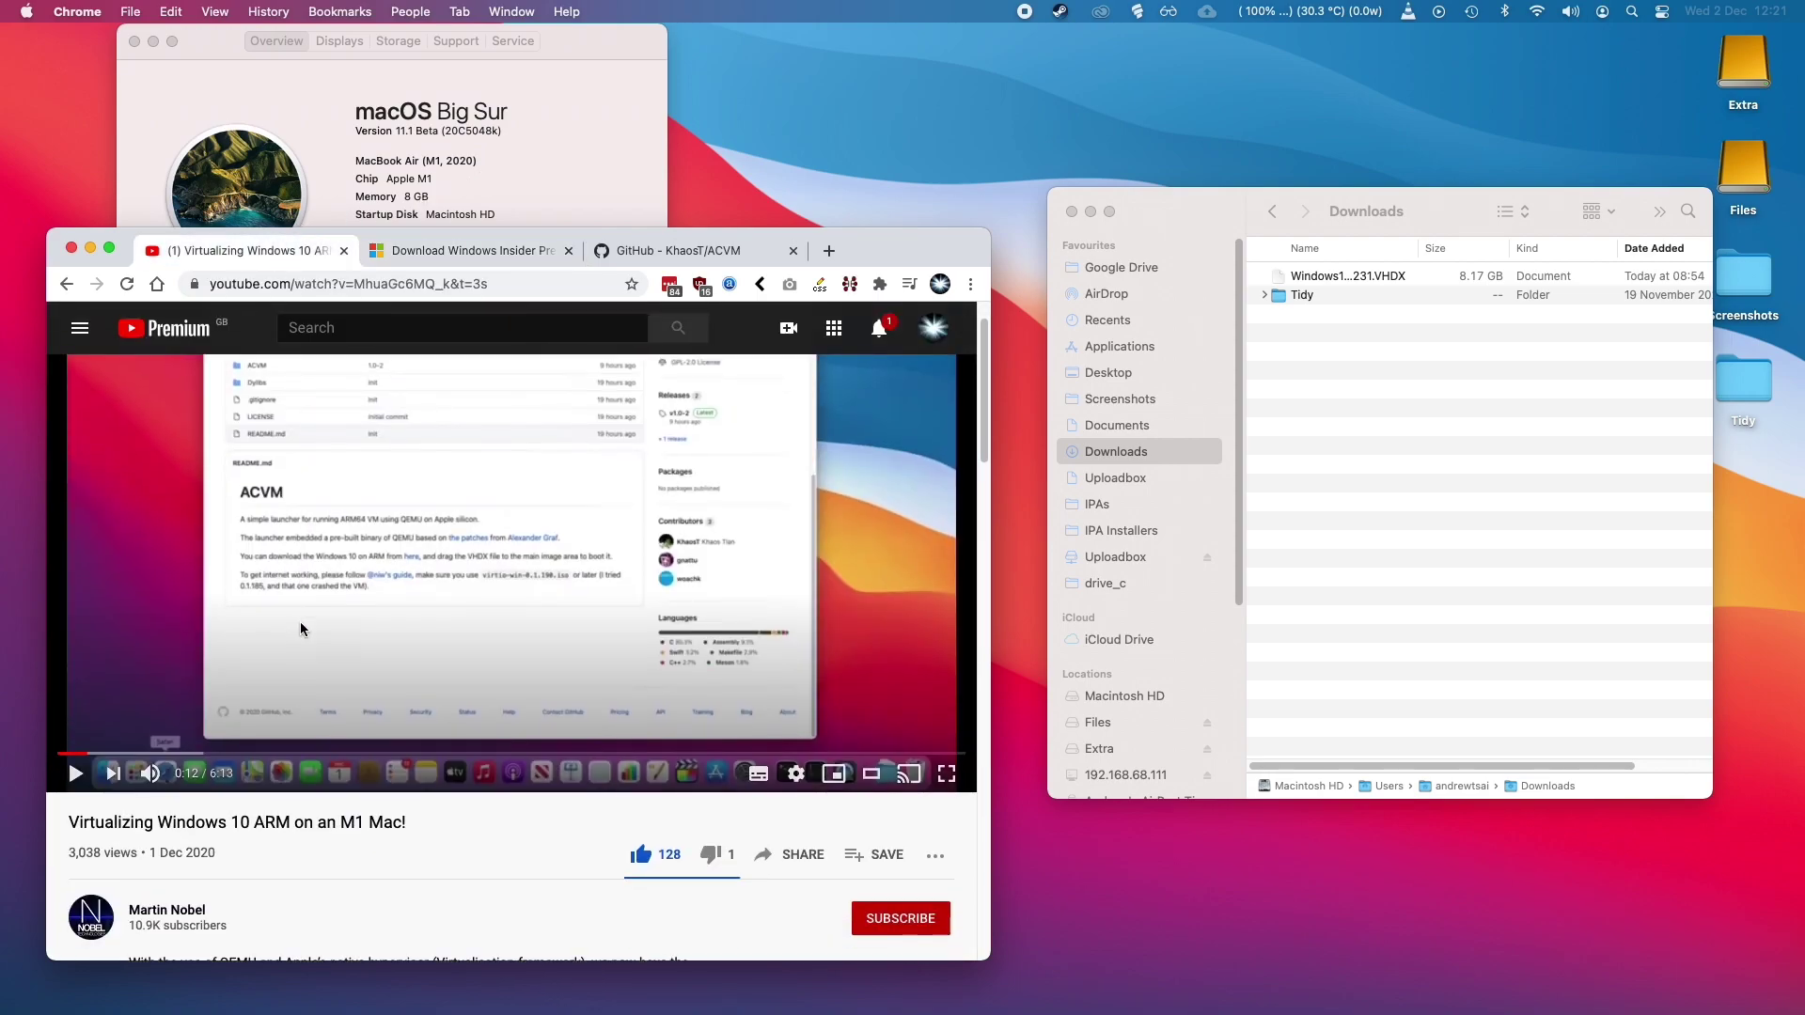
scroll(301, 621, "up", 2)
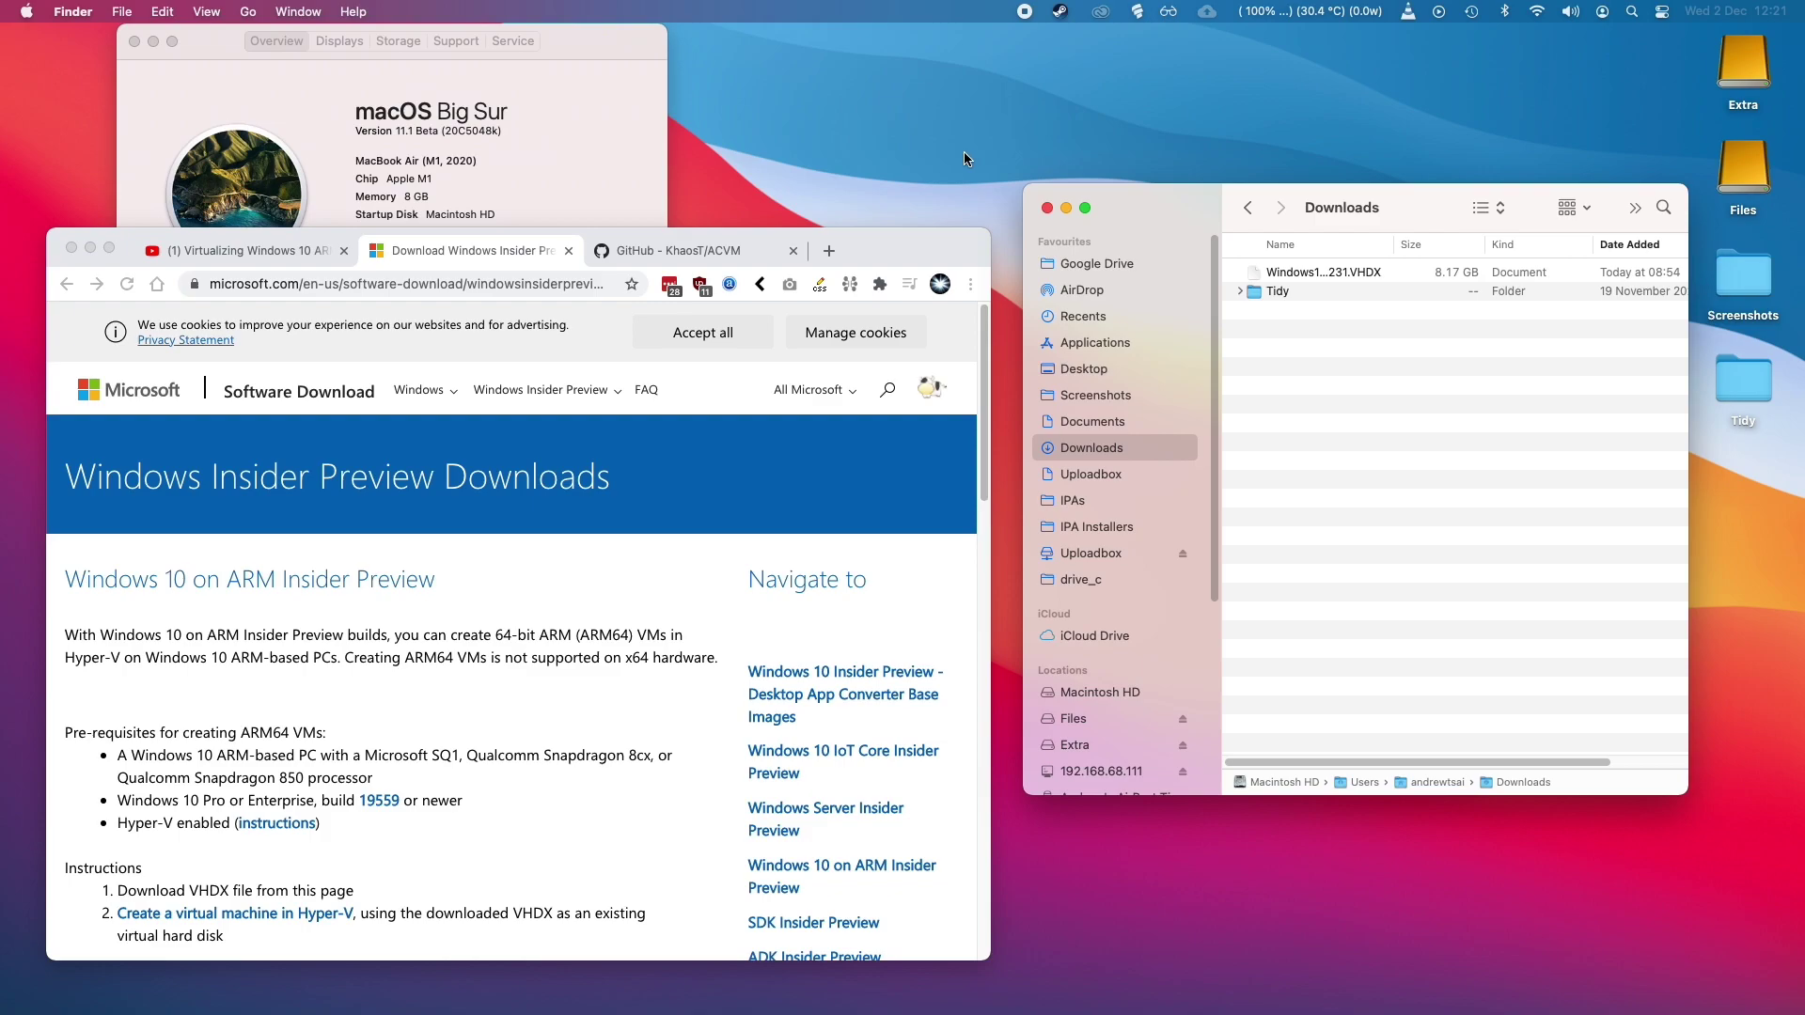
Bring the browser forward and show the download page's full web address.
left_click(642, 423)
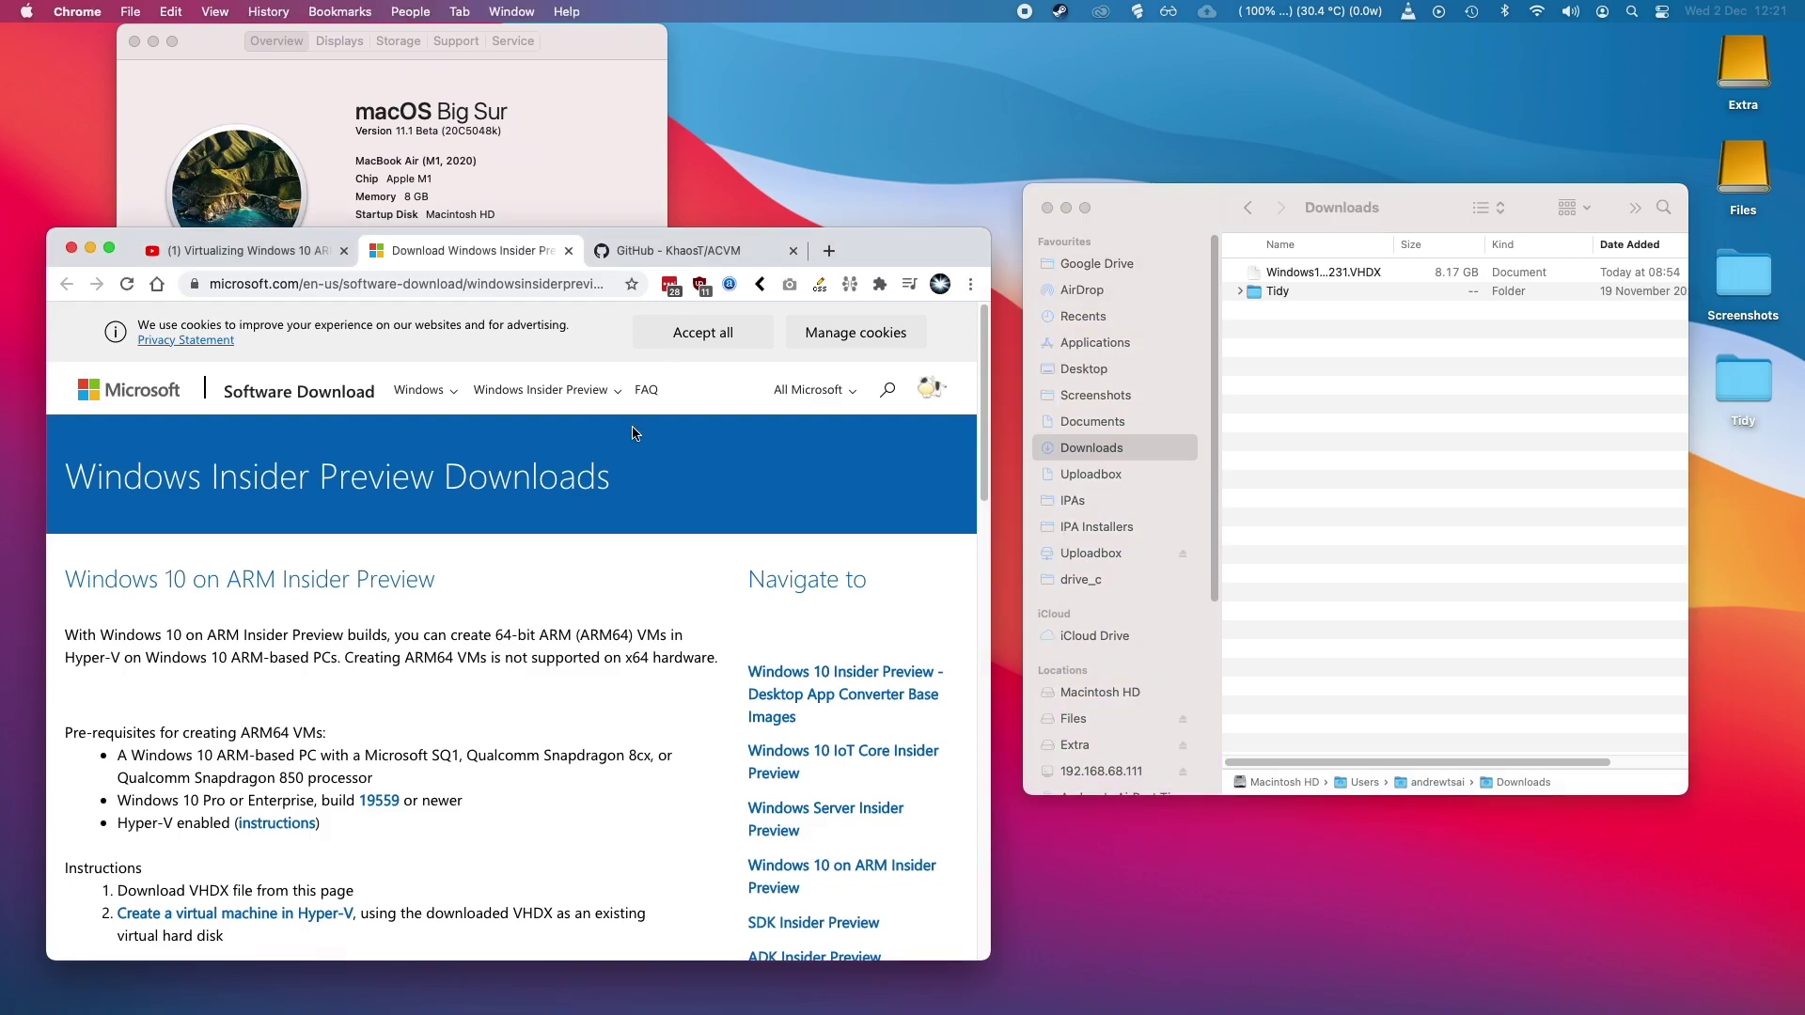
left_click(389, 284)
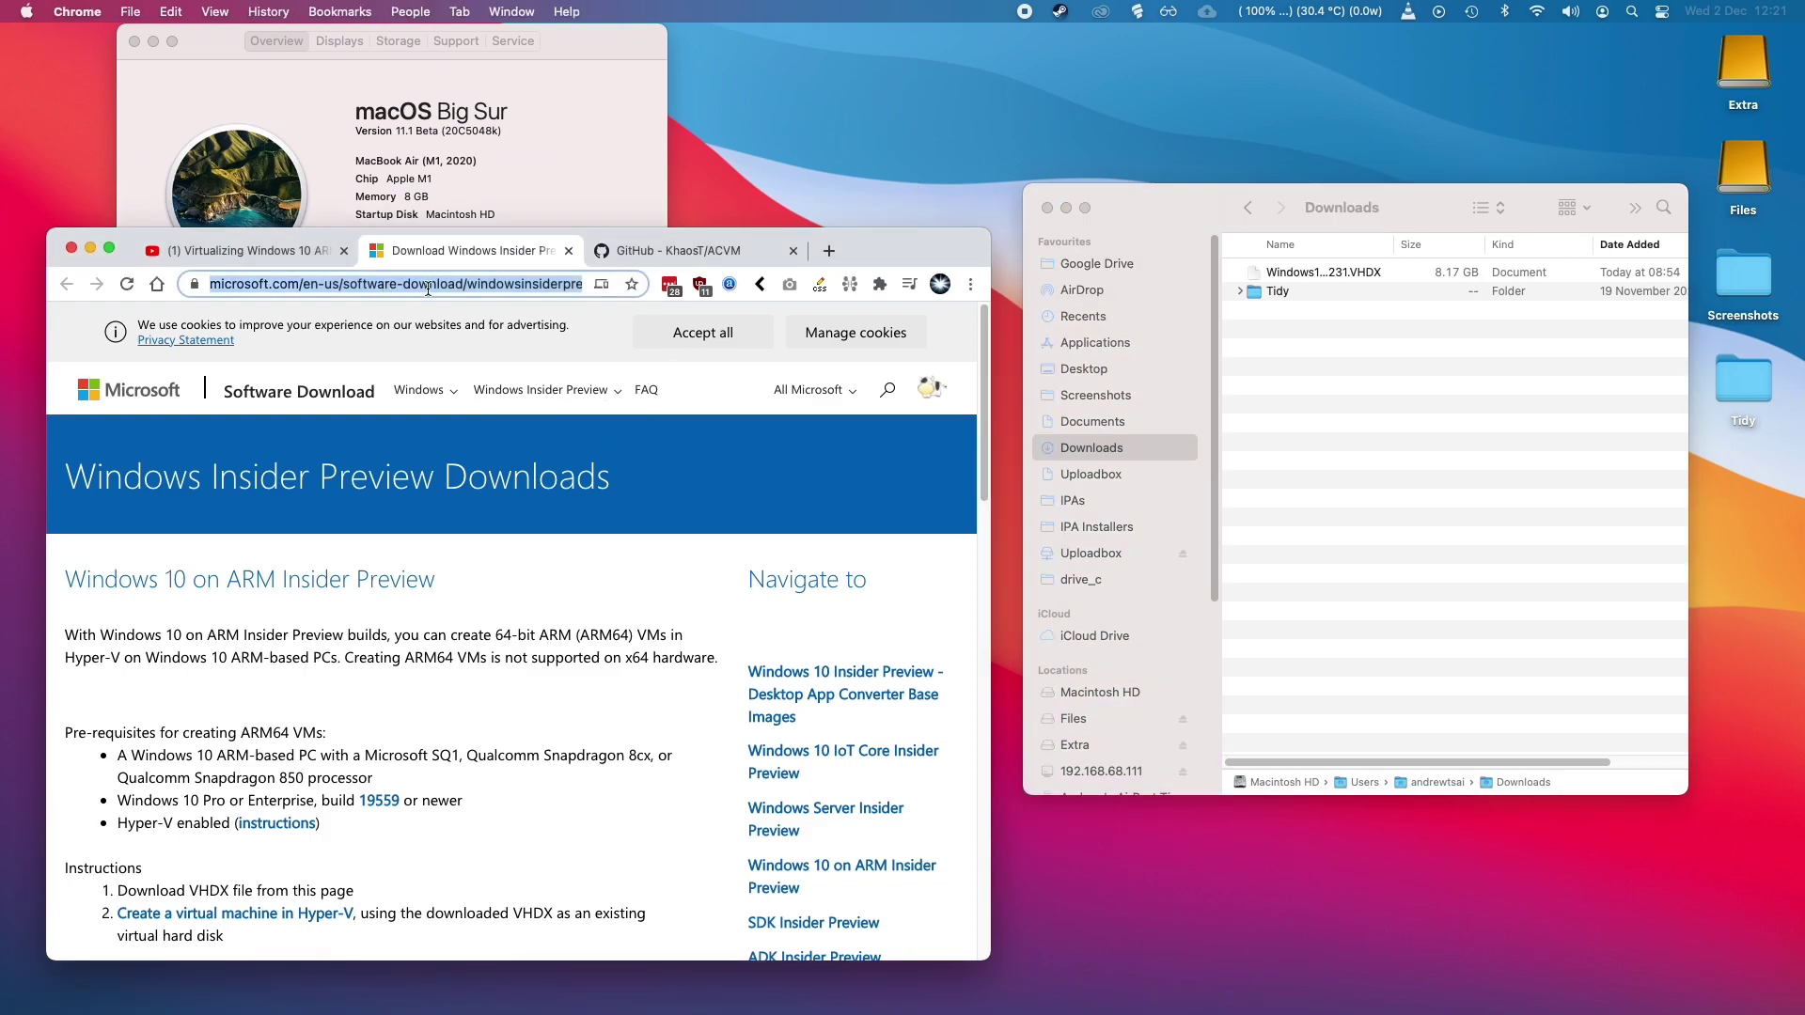
left_click(377, 462)
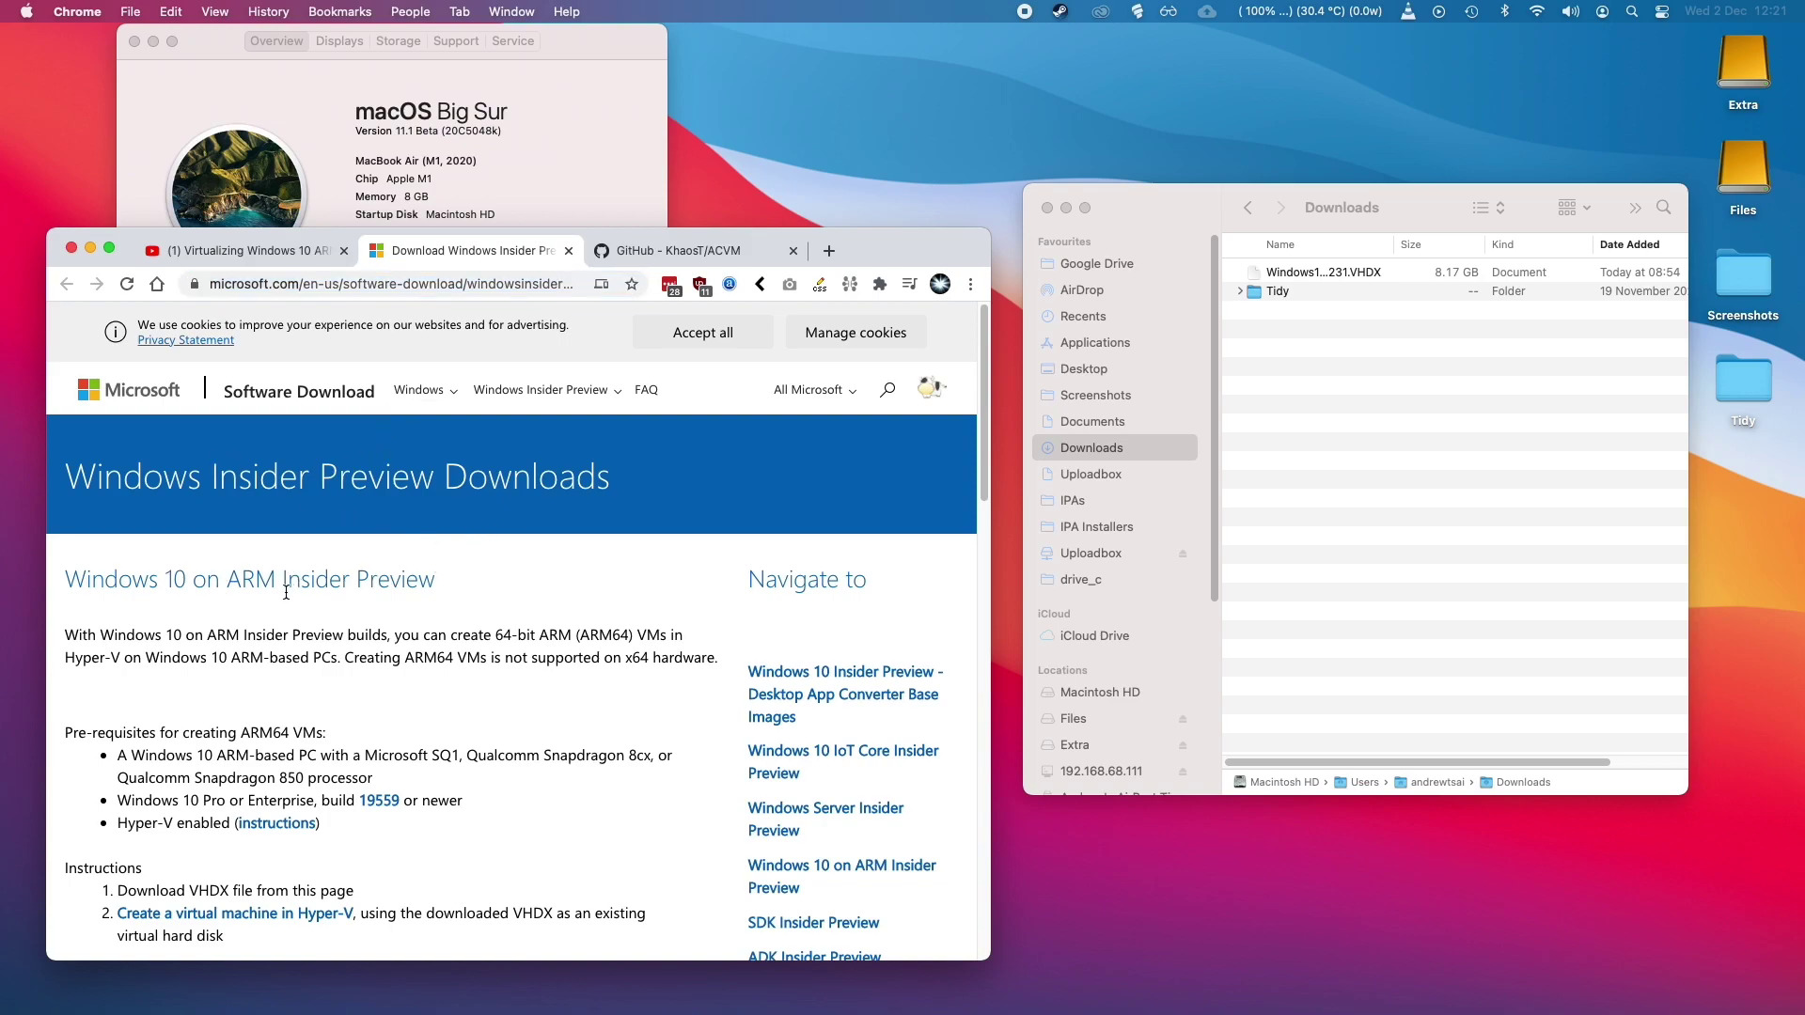
scroll(423, 611, "down", 1)
scroll(489, 583, "up", 1)
Request the Windows 10 Client ARM64 Build 20231 download, then cancel saving the duplicate VHDX.
scroll(476, 596, "down", 5)
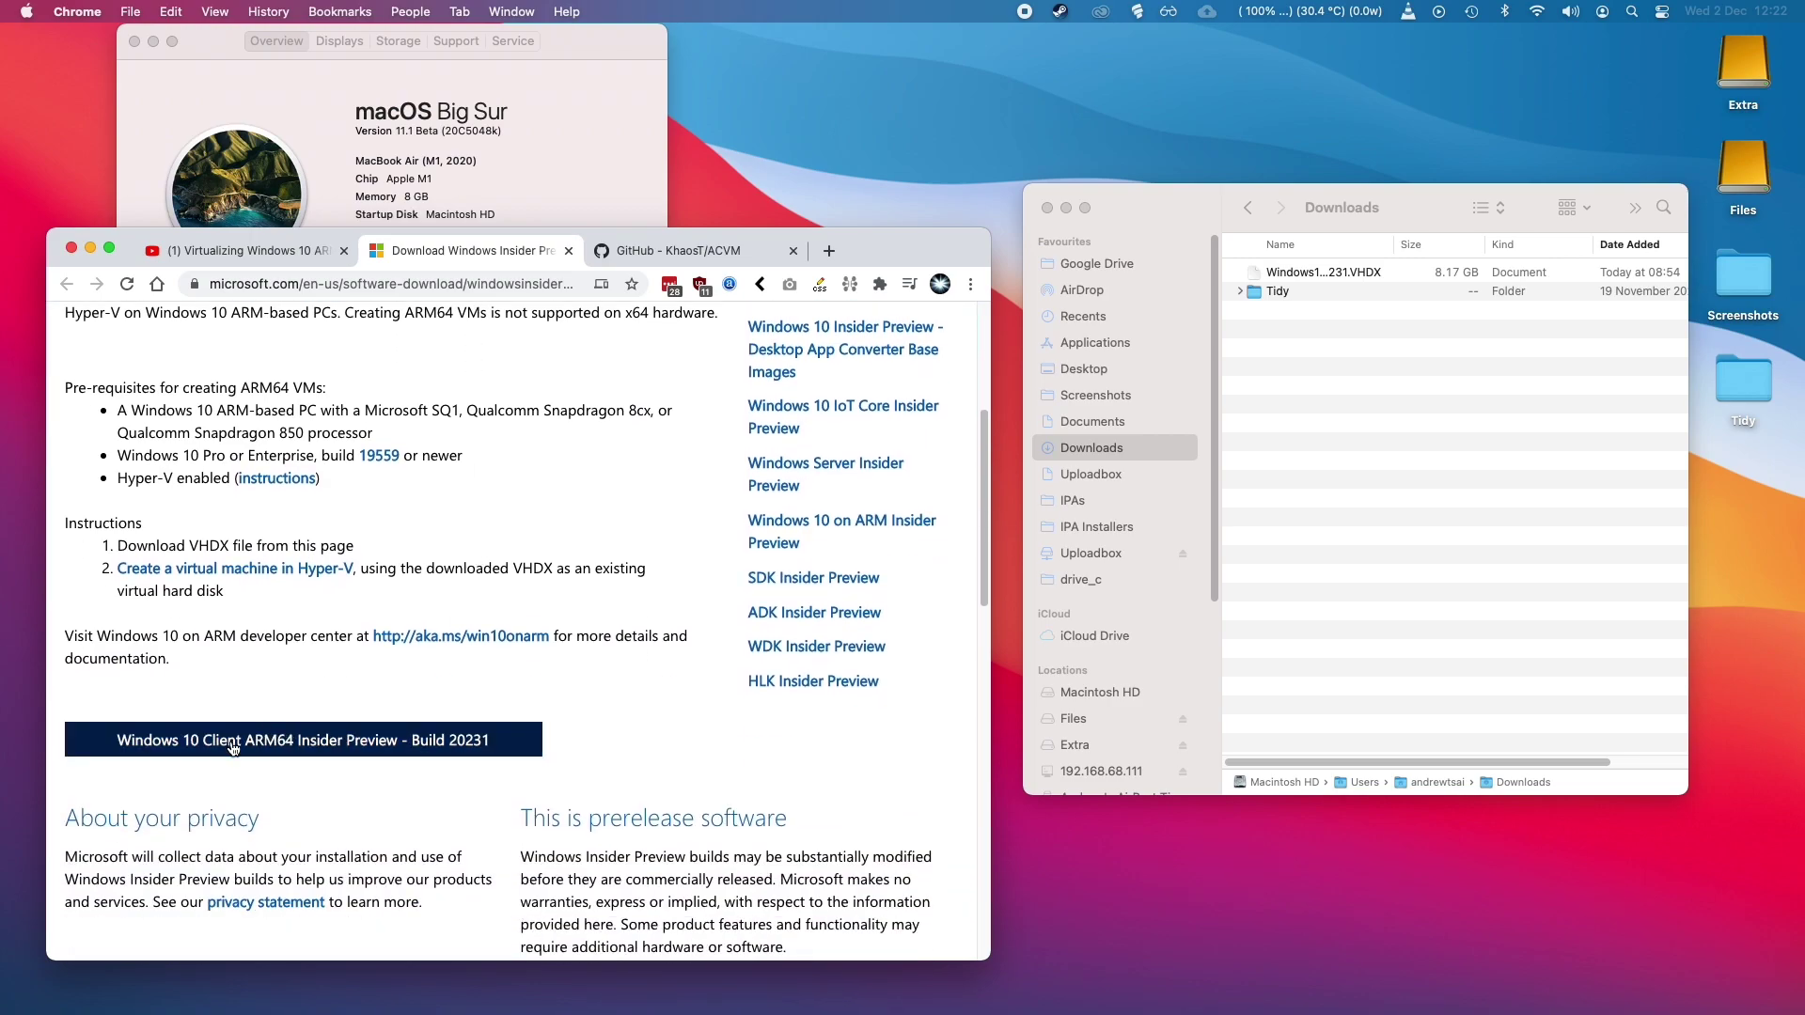
left_click(233, 748)
left_click_drag(1393, 245, 1564, 248)
left_click(749, 753)
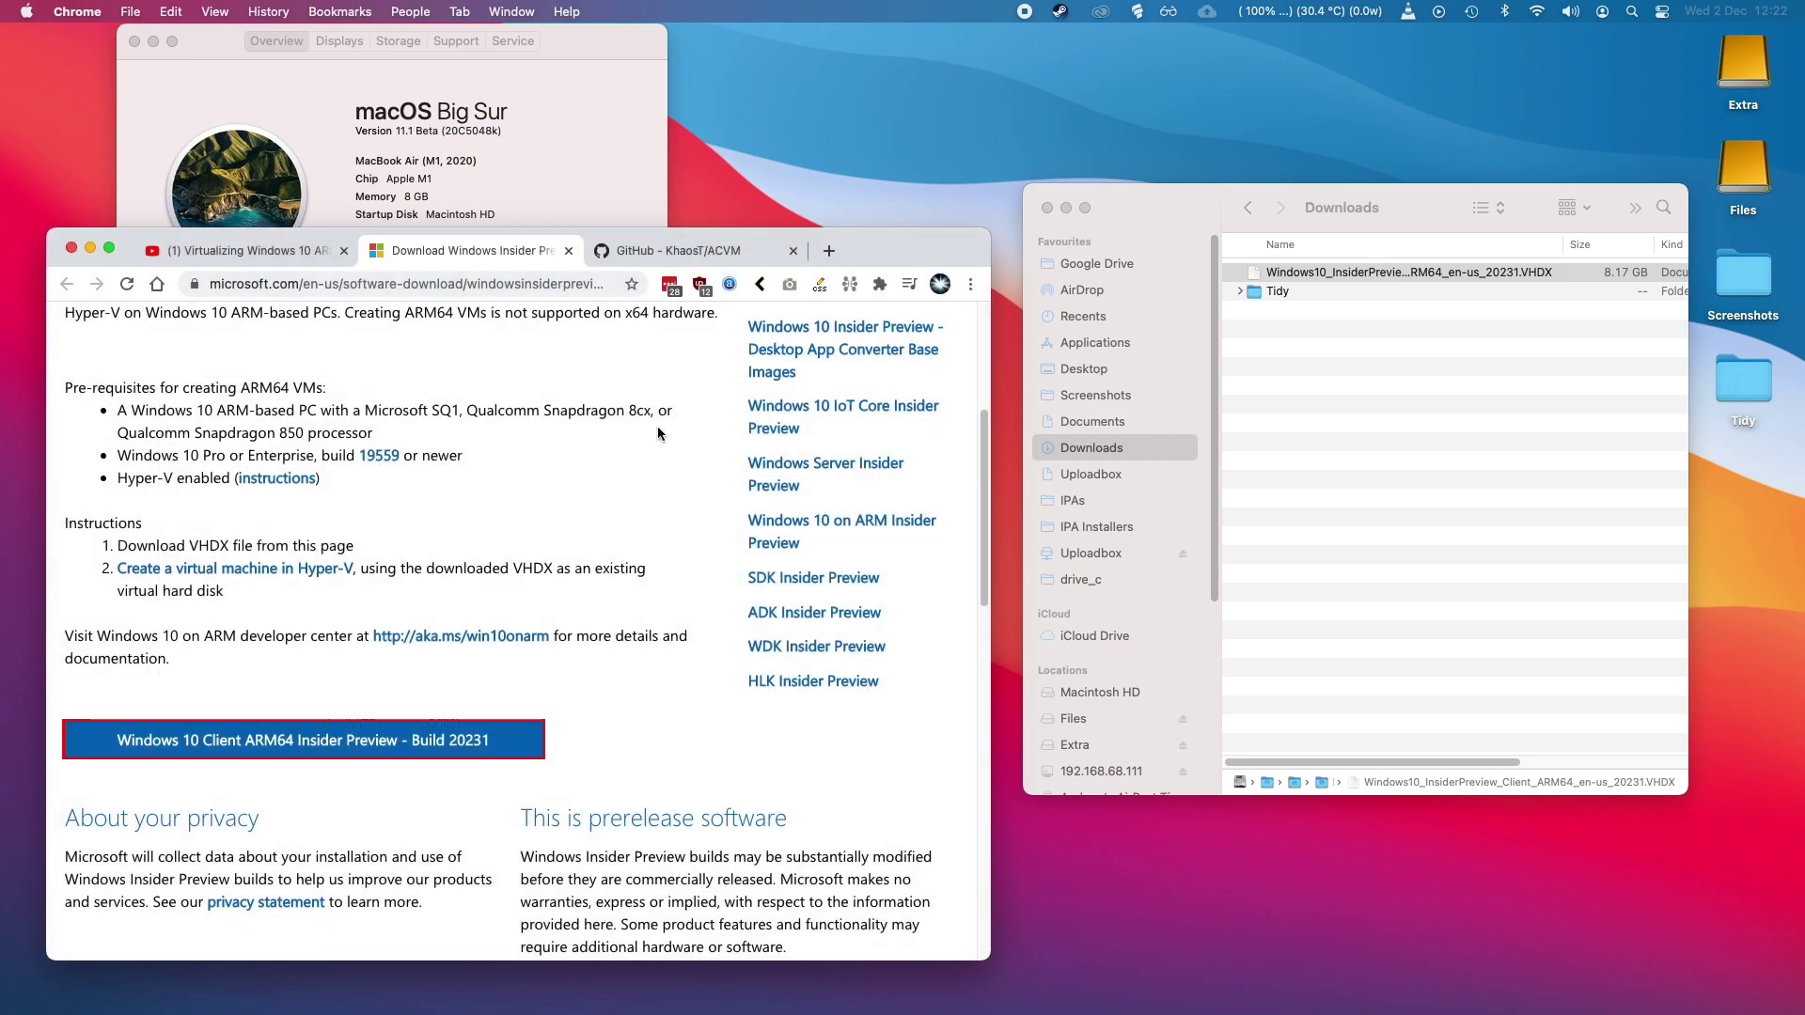
Open the KhaosT/ACVM v1.0-3 release on GitHub and download its ACVM.zip asset.
left_click(571, 401)
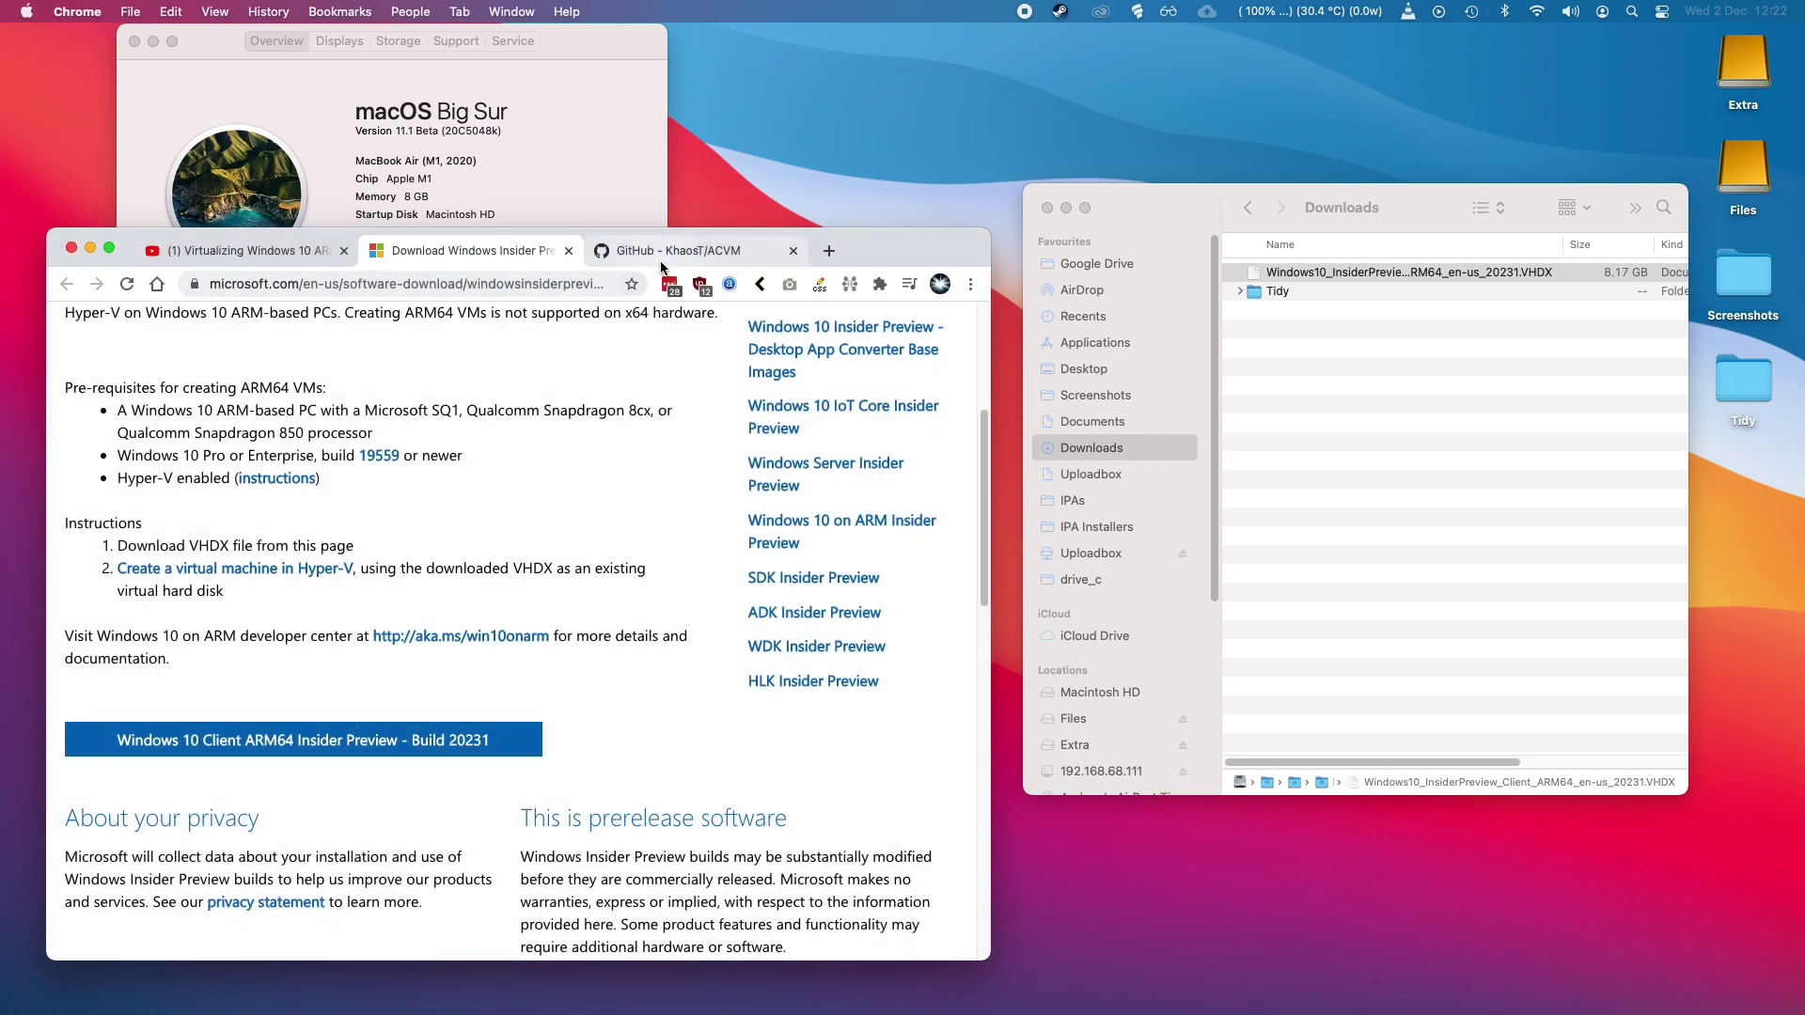
left_click(662, 262)
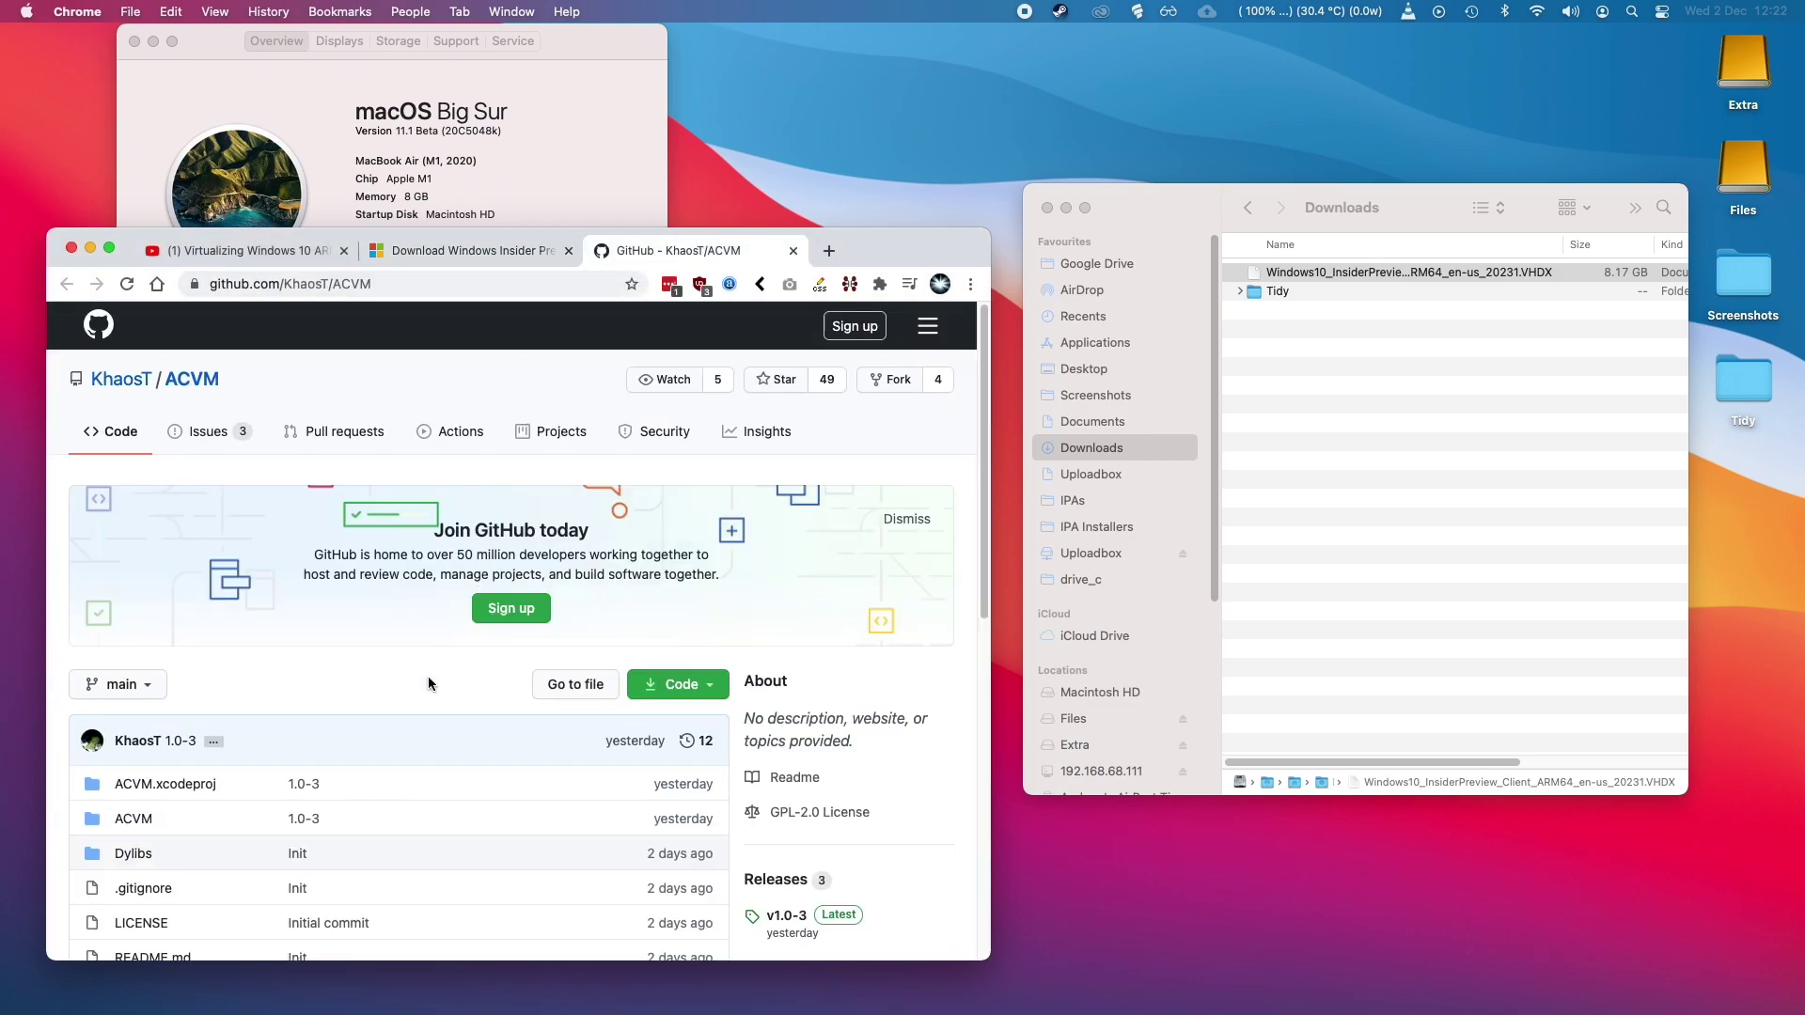
scroll(395, 725, "down", 3)
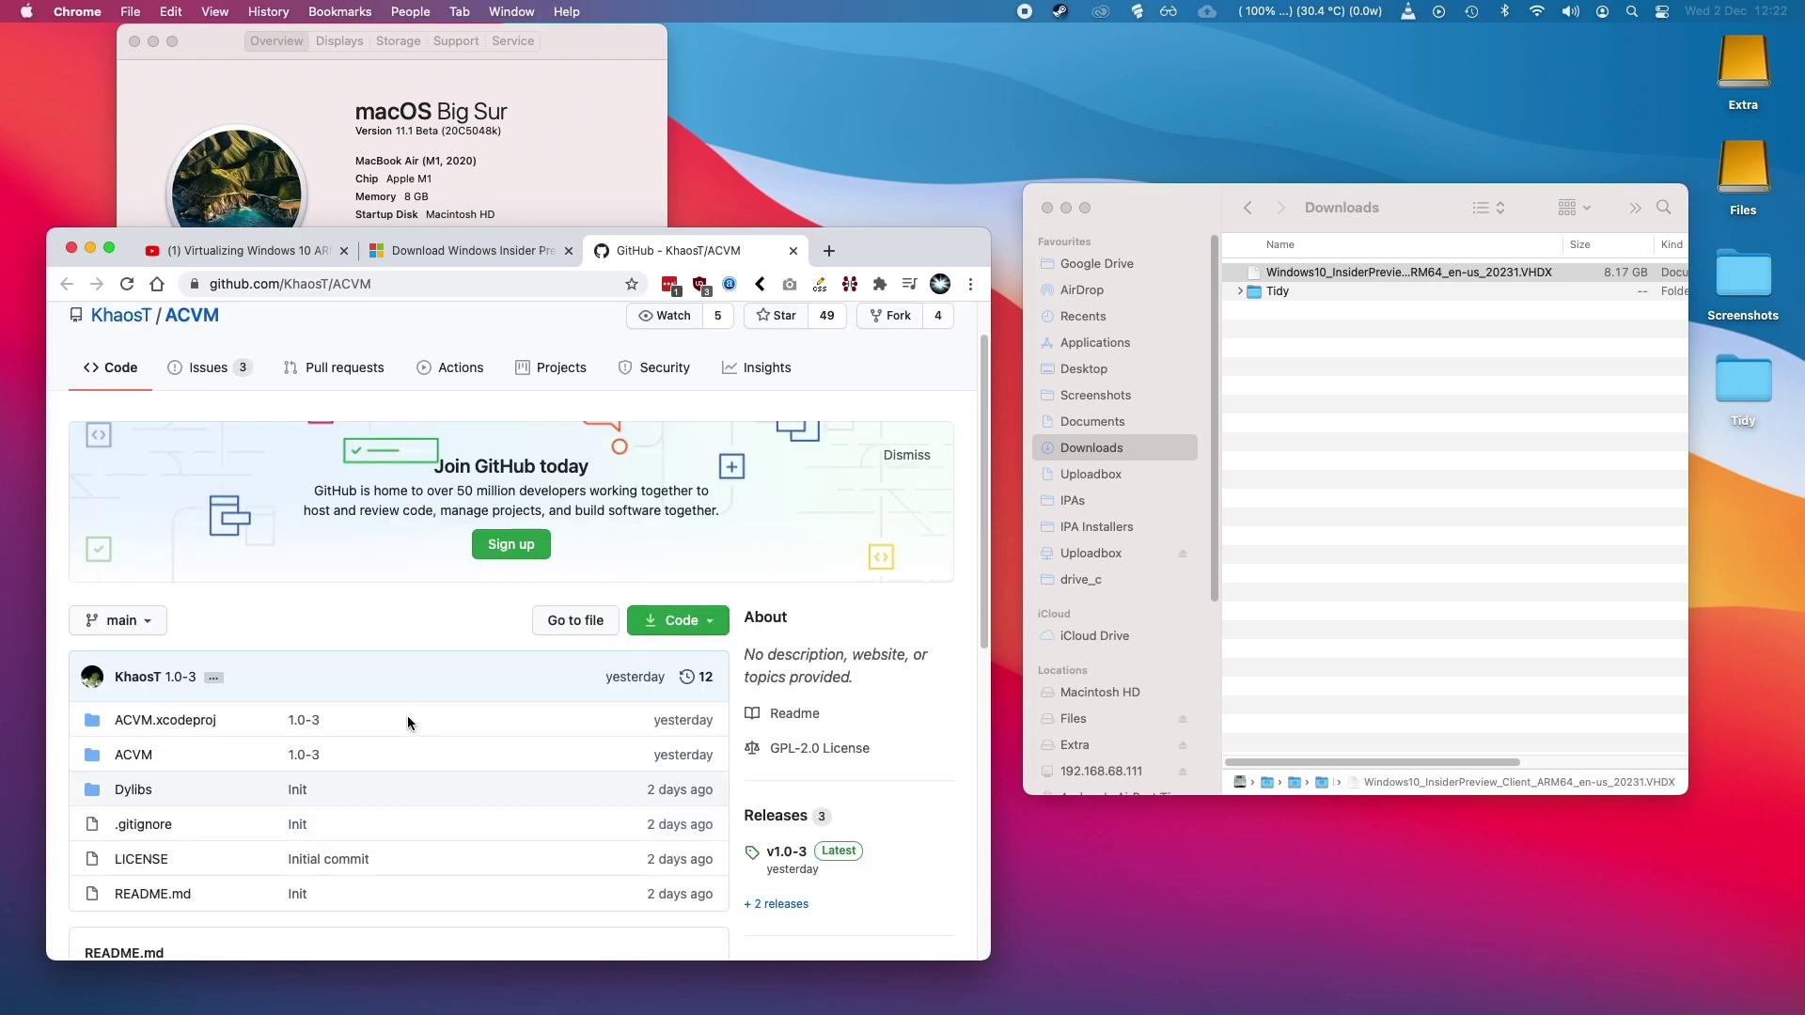
scroll(522, 758, "down", 2)
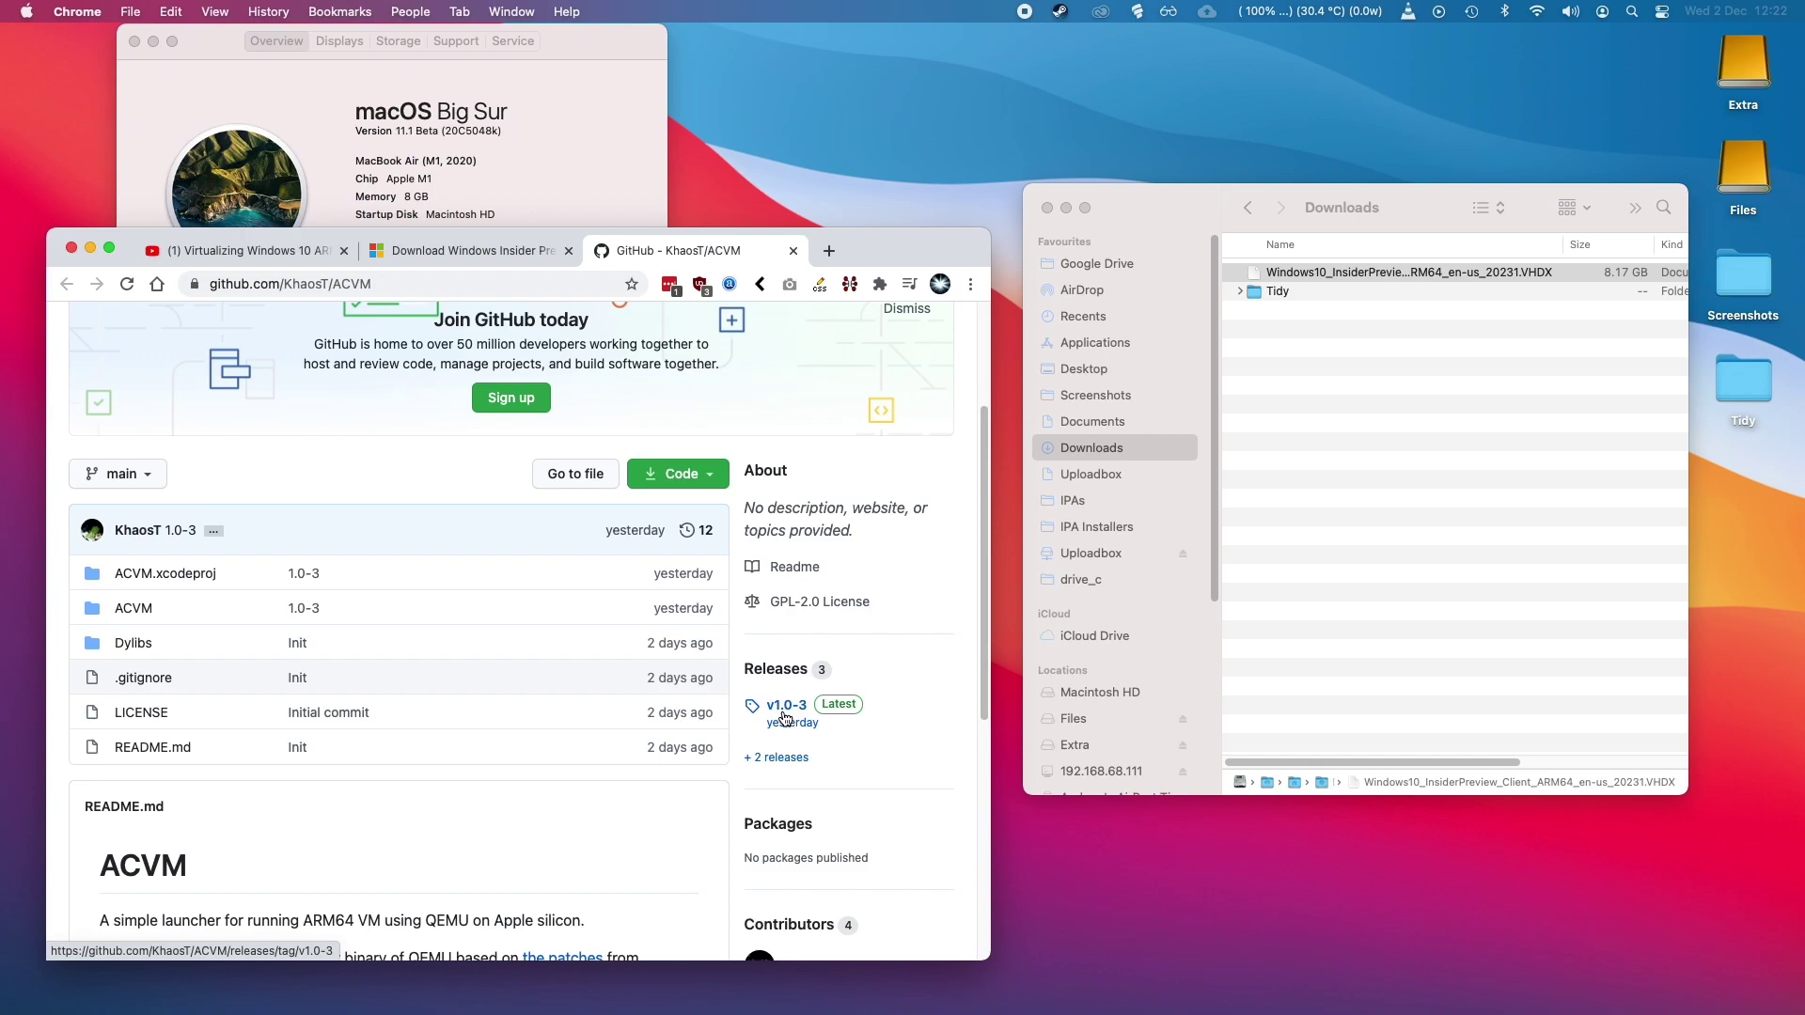
left_click(785, 716)
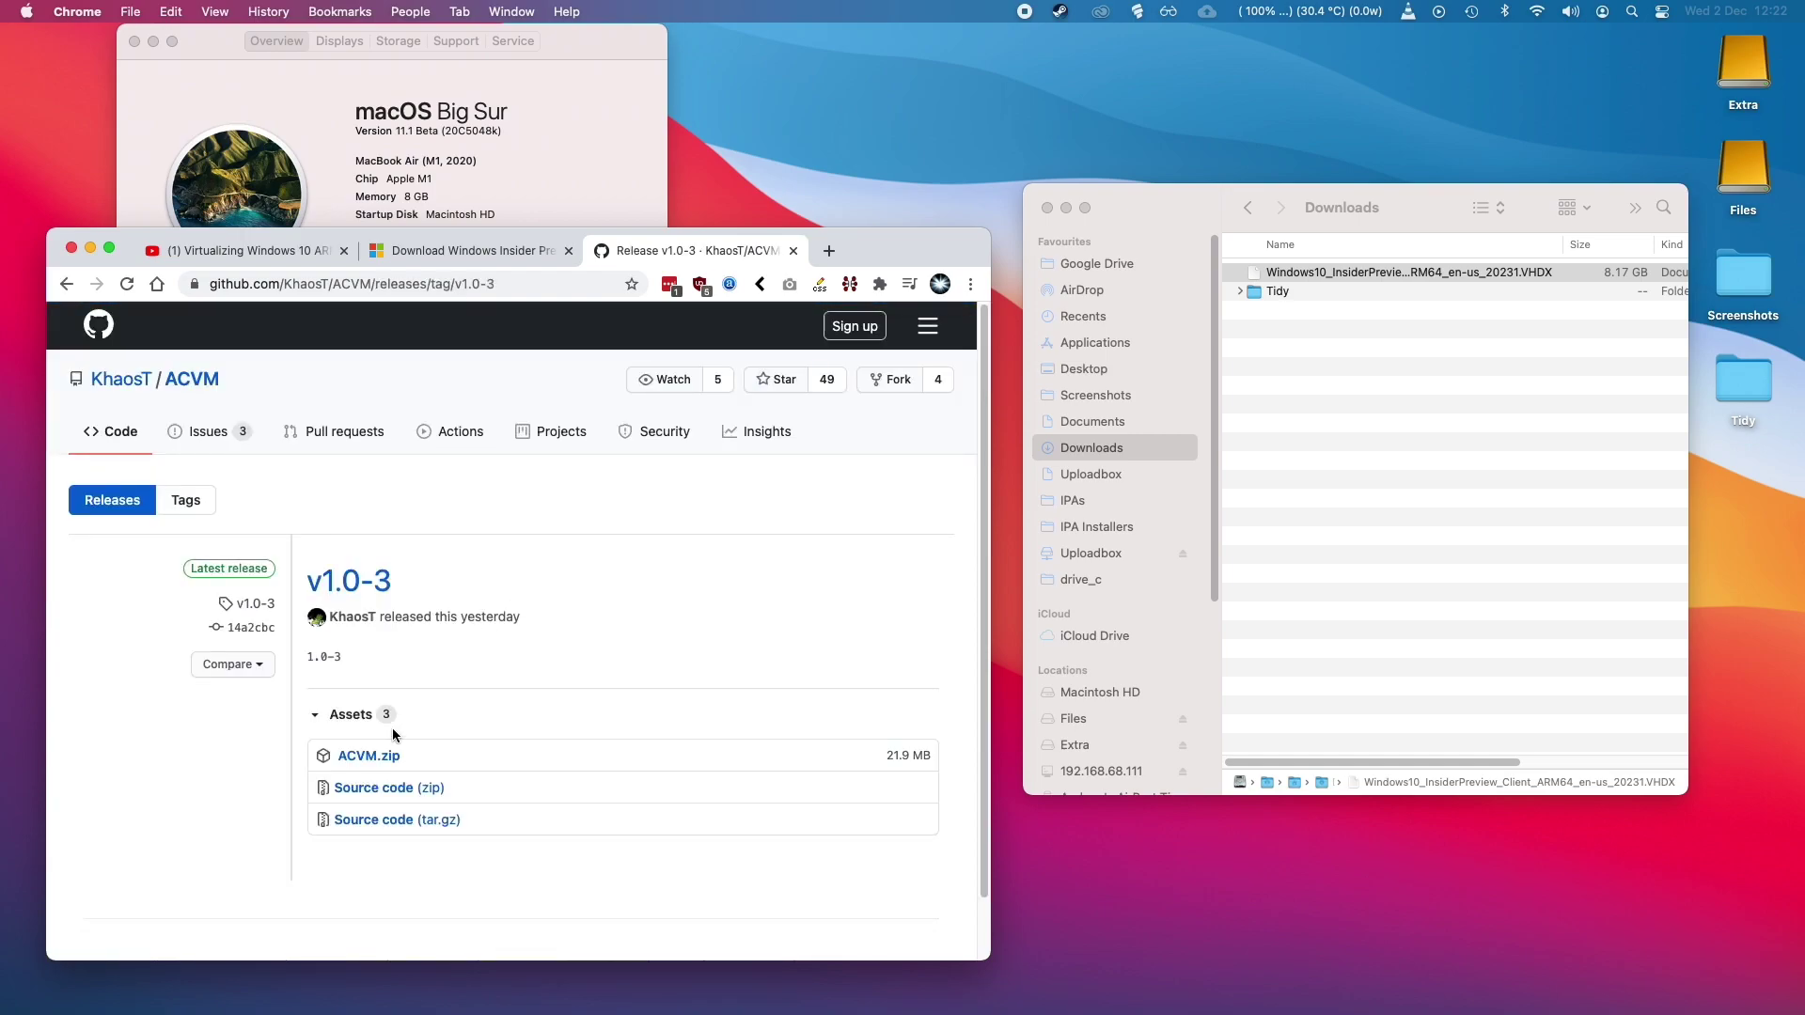
left_click(378, 758)
Save ACVM.zip to Downloads and extract the ACVM app from it.
left_click(807, 750)
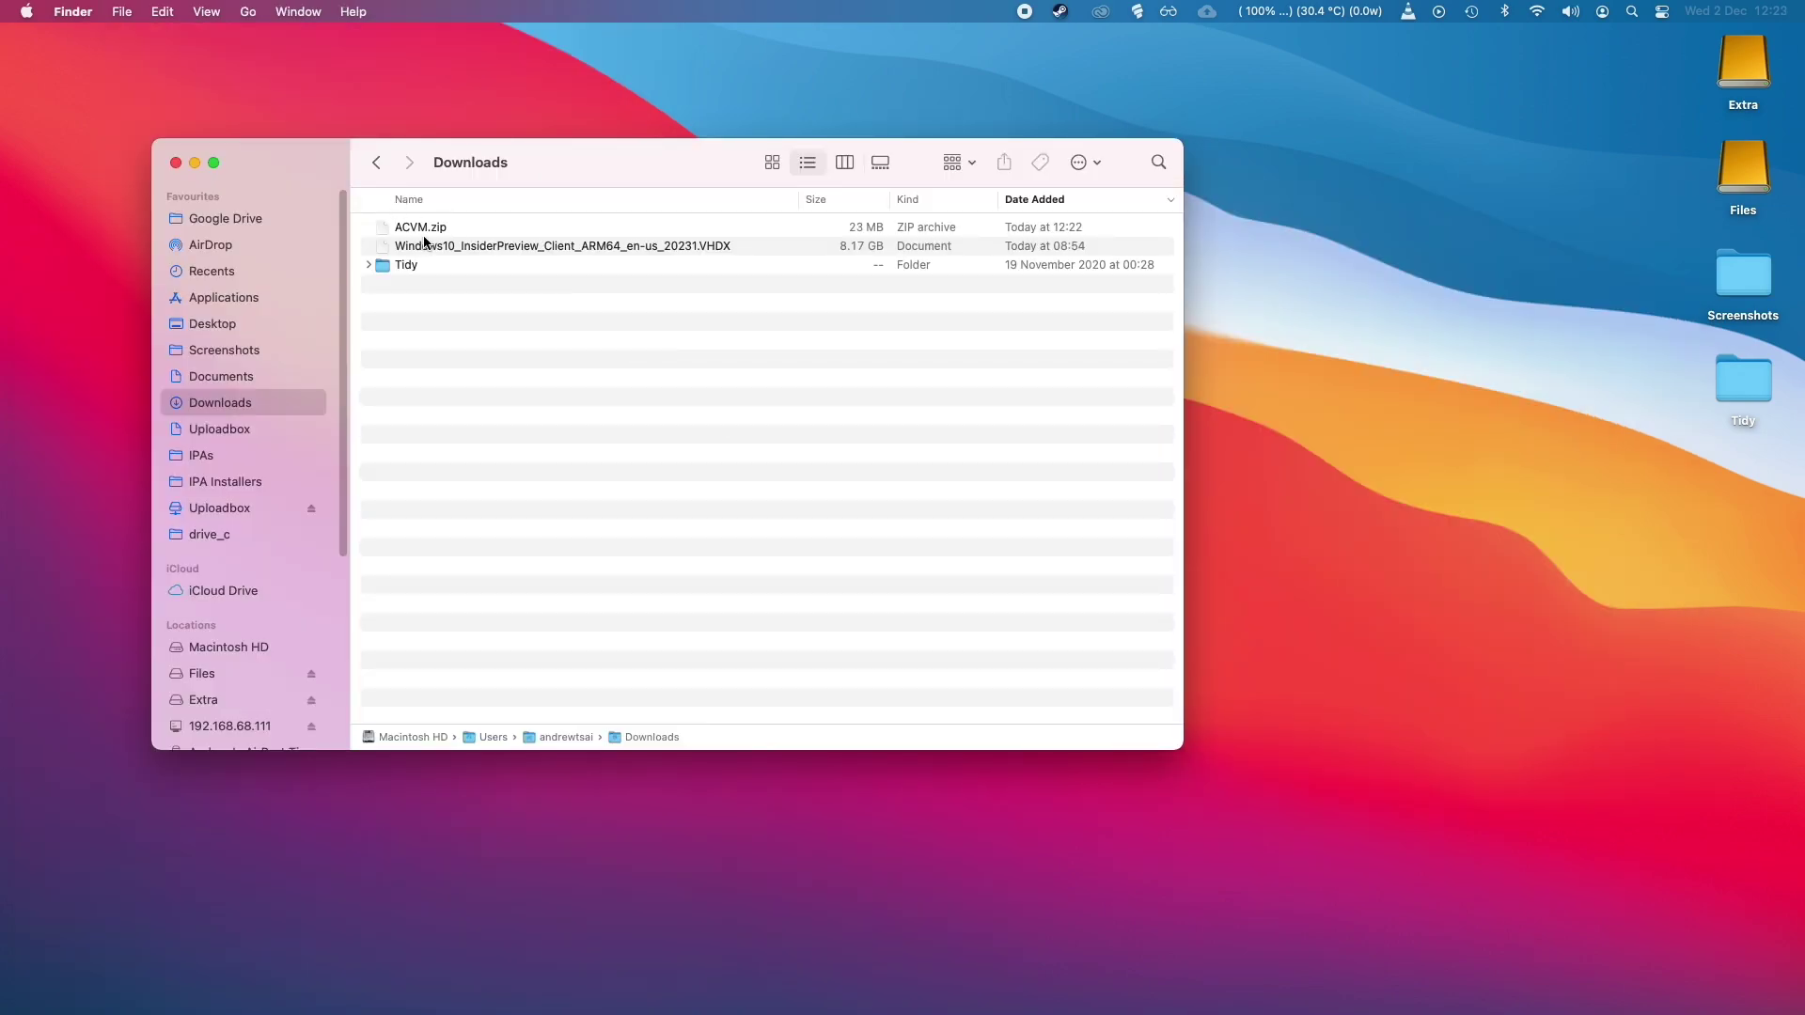
left_click(431, 227)
double_click(448, 228)
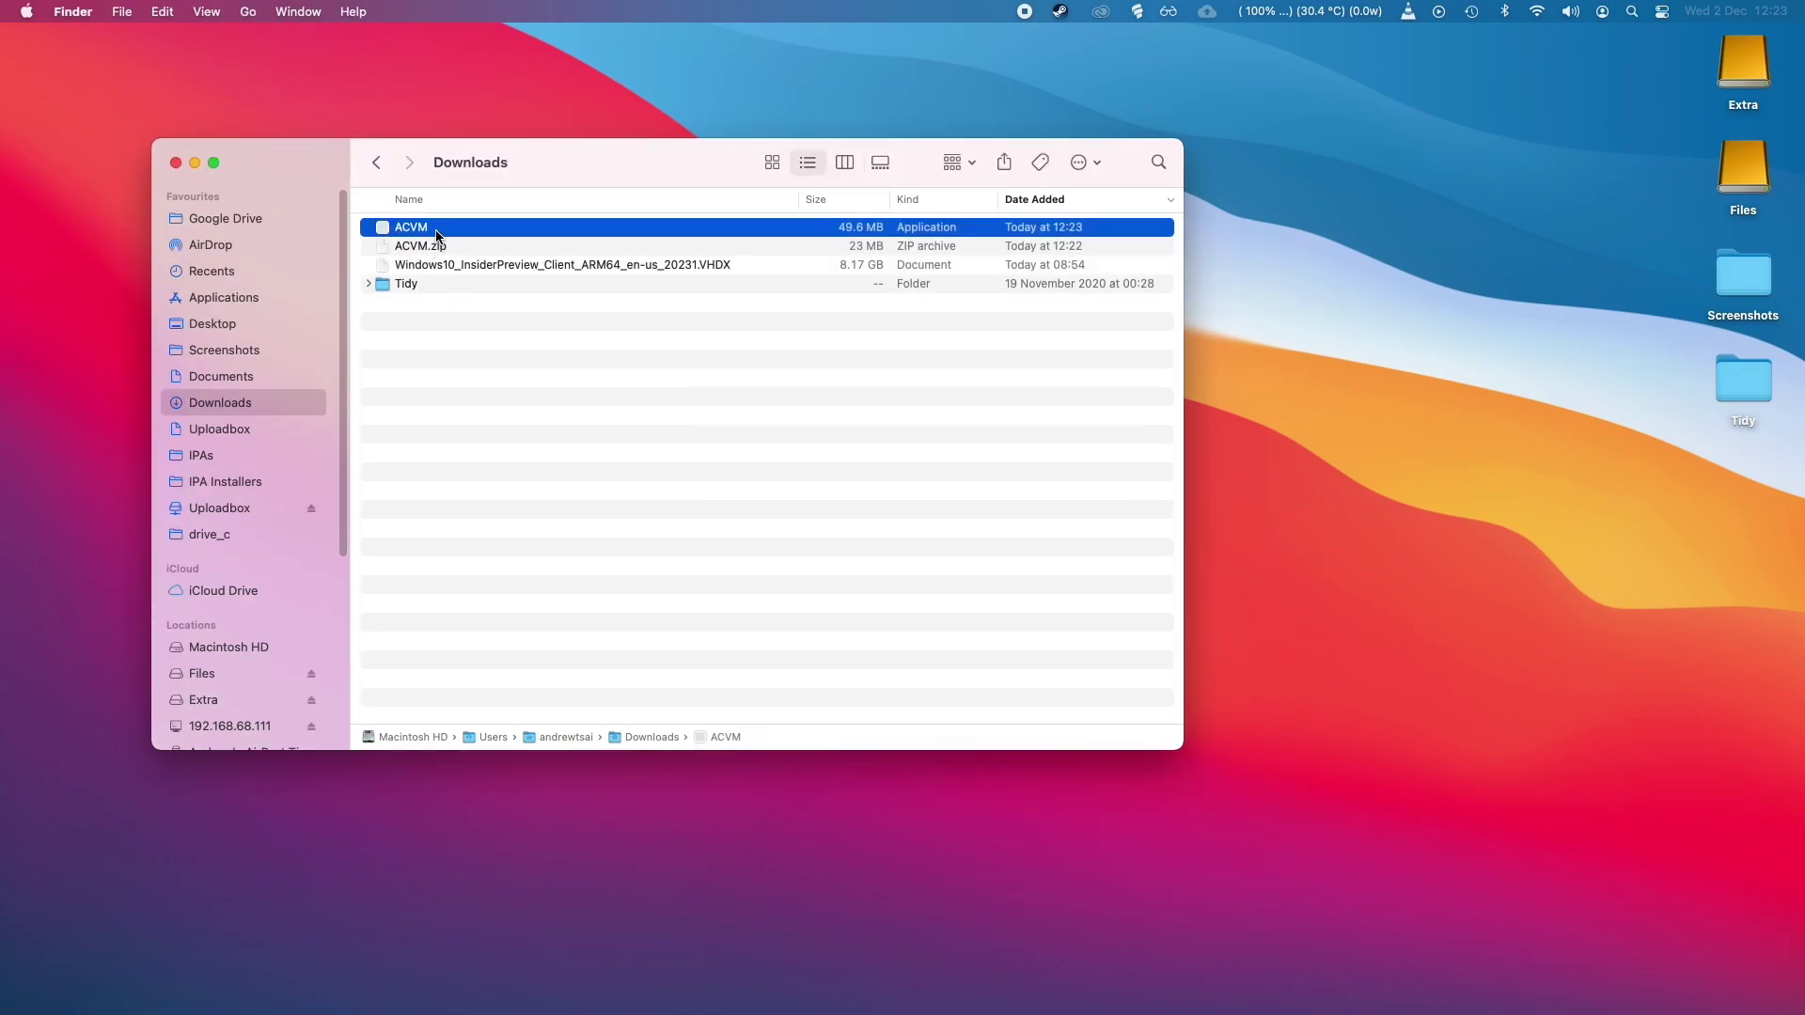
Try opening ACVM from its context menu and dismiss the blocked-app warning.
right_click(437, 234)
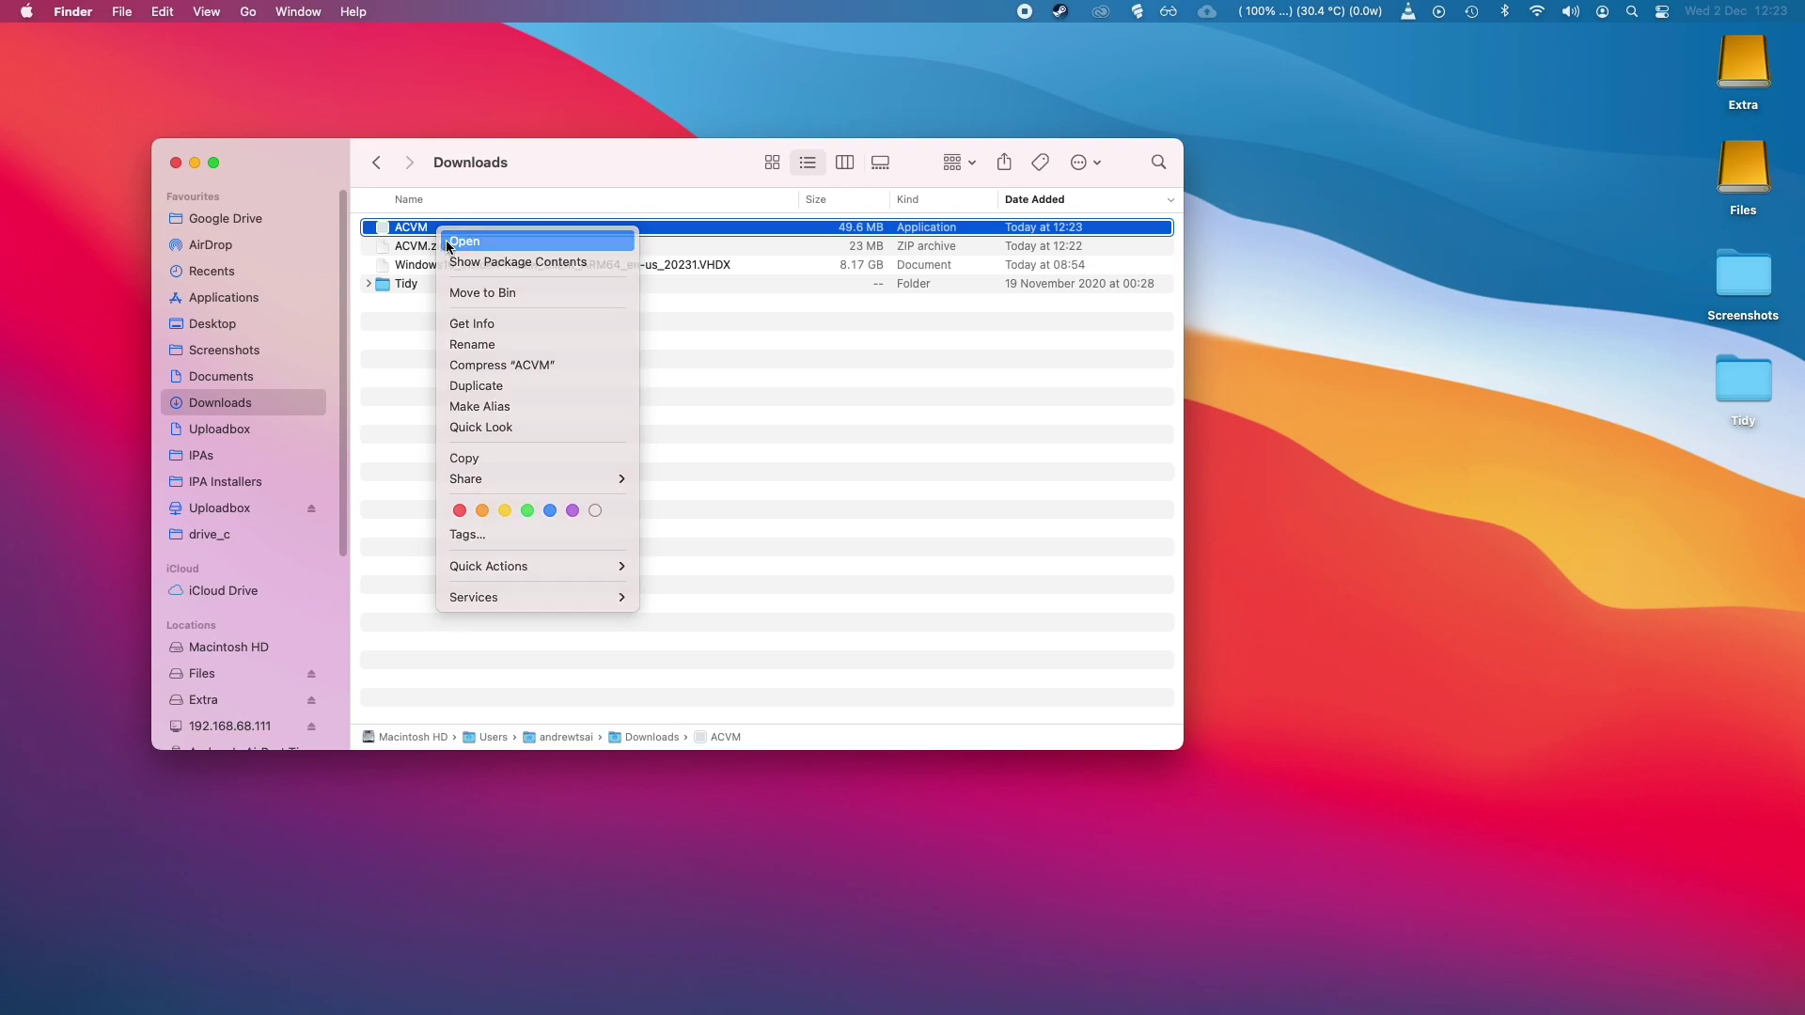
left_click(461, 242)
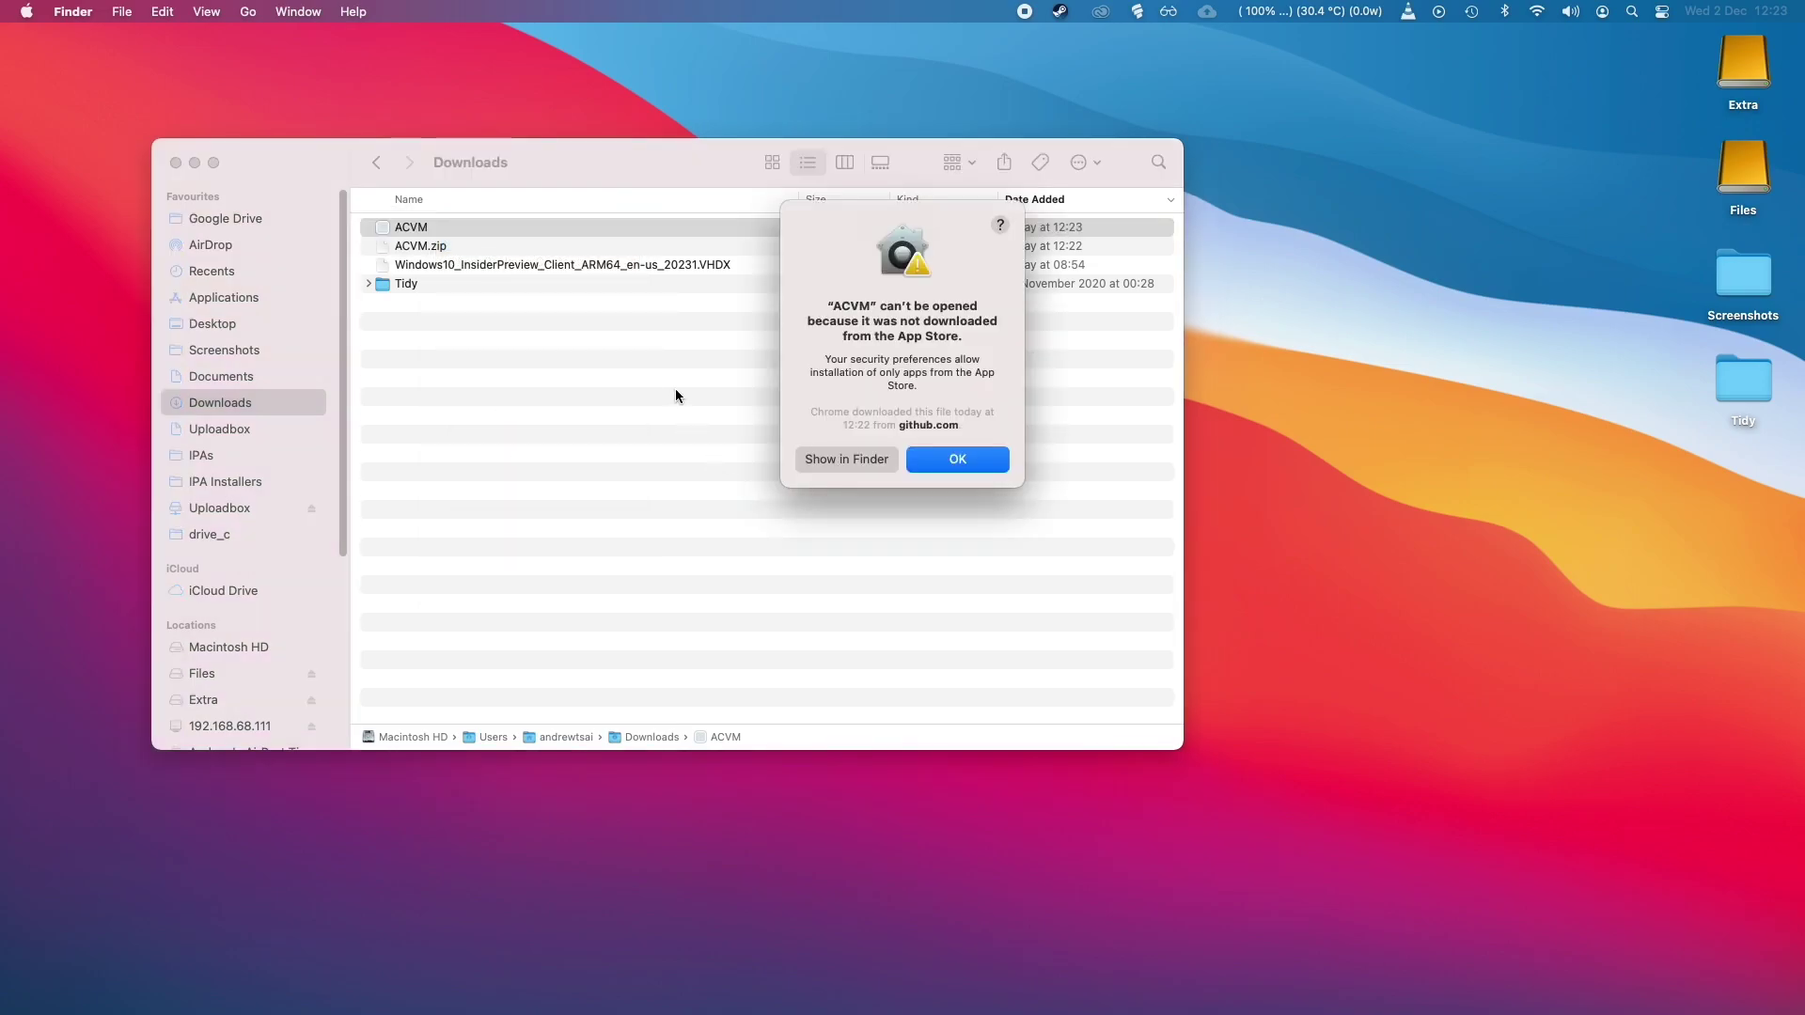
left_click(938, 465)
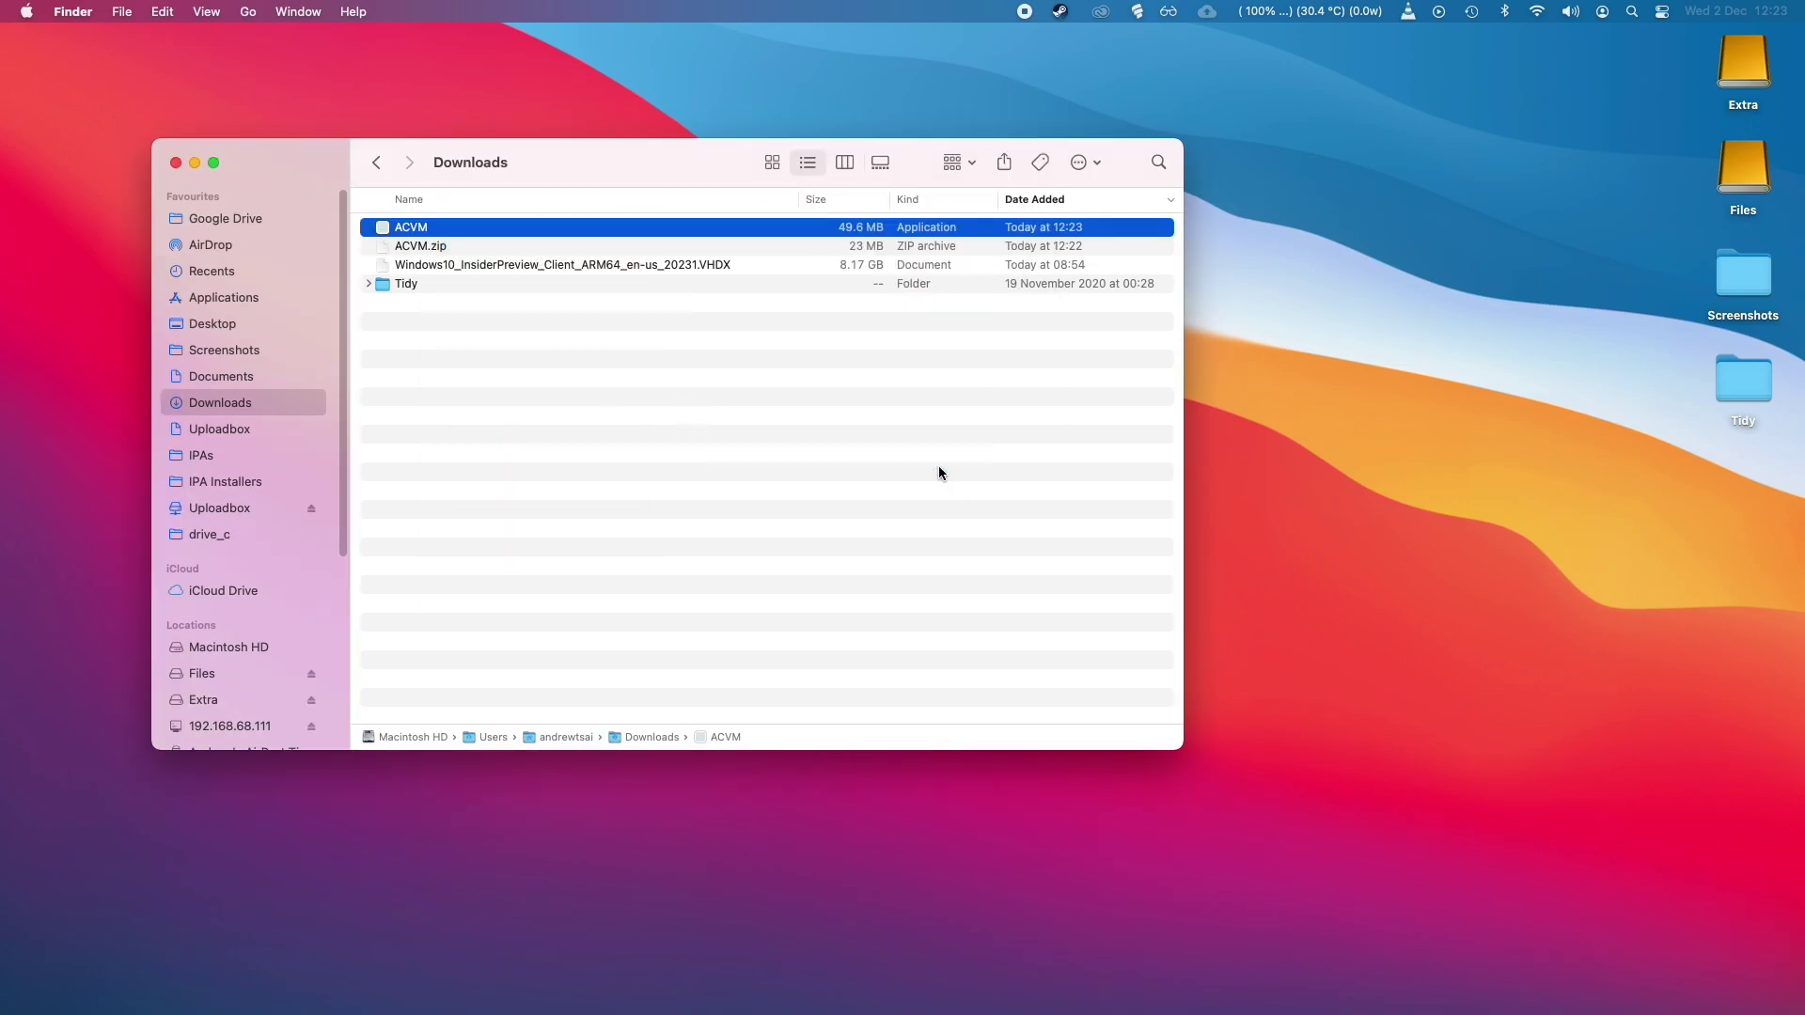
Allow ACVM with Open Anyway in Security & Privacy and confirm launching it.
left_click(26, 11)
left_click(84, 70)
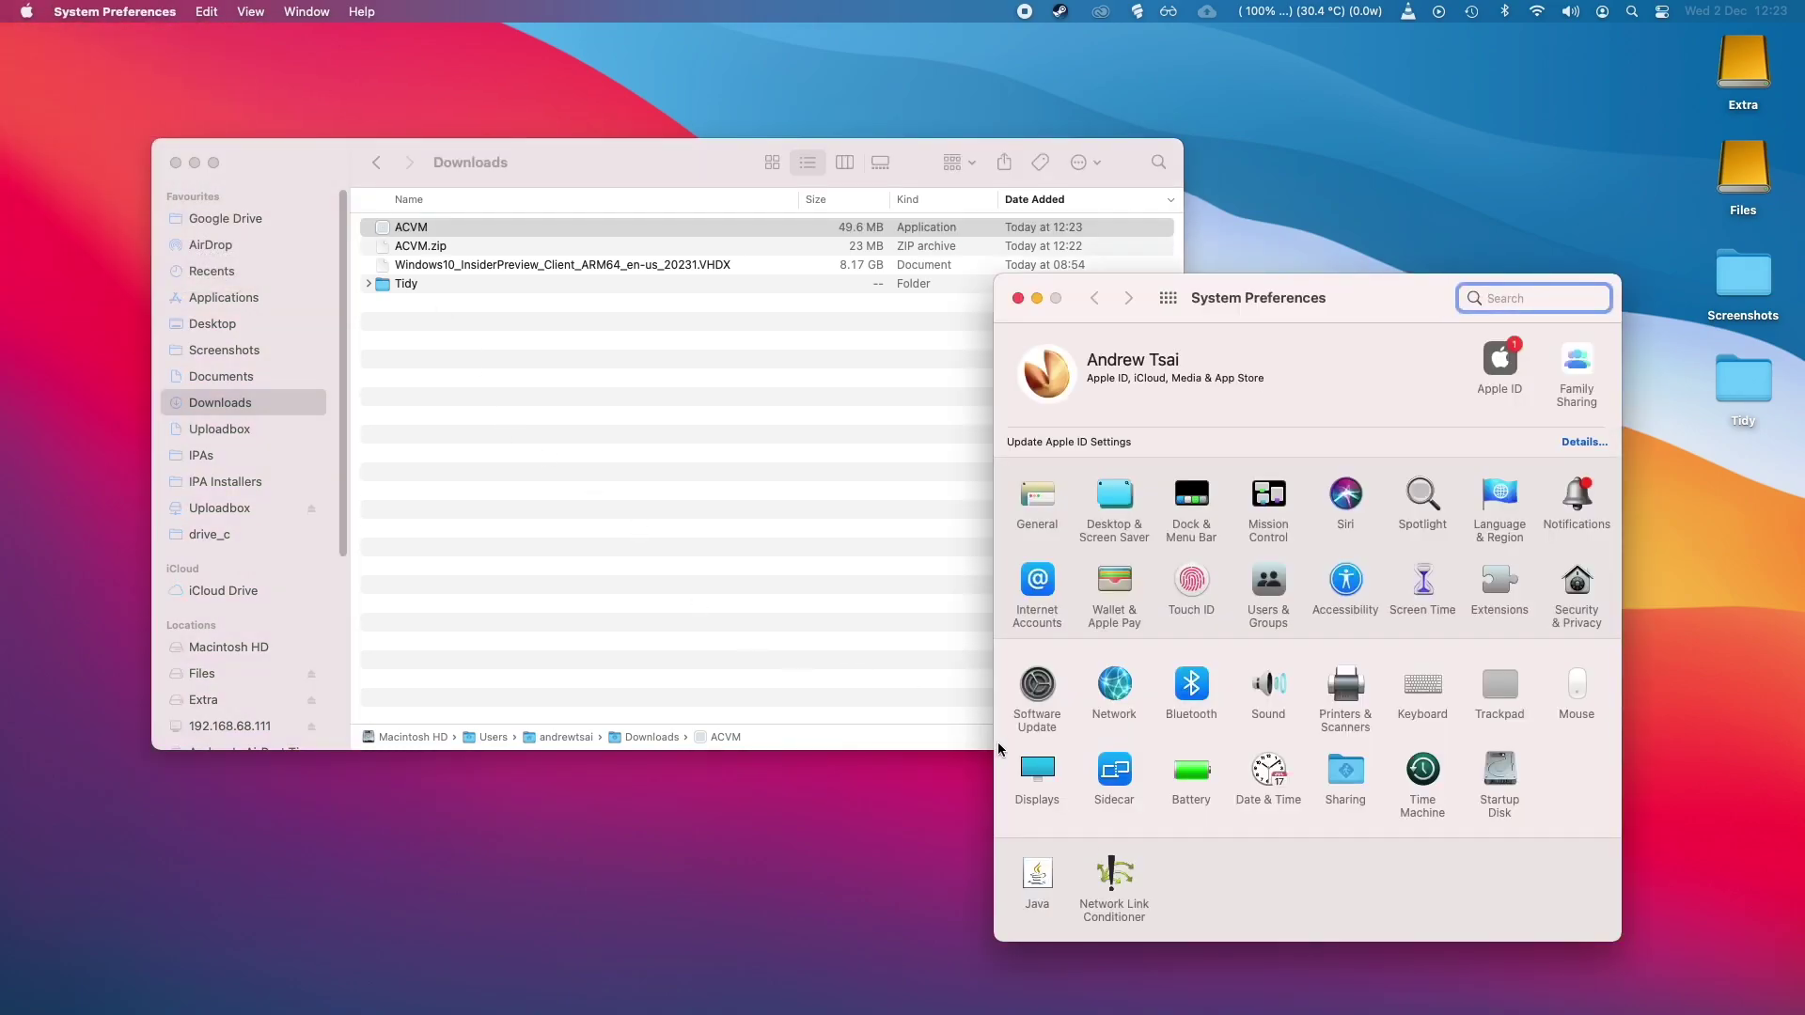
left_click(1586, 594)
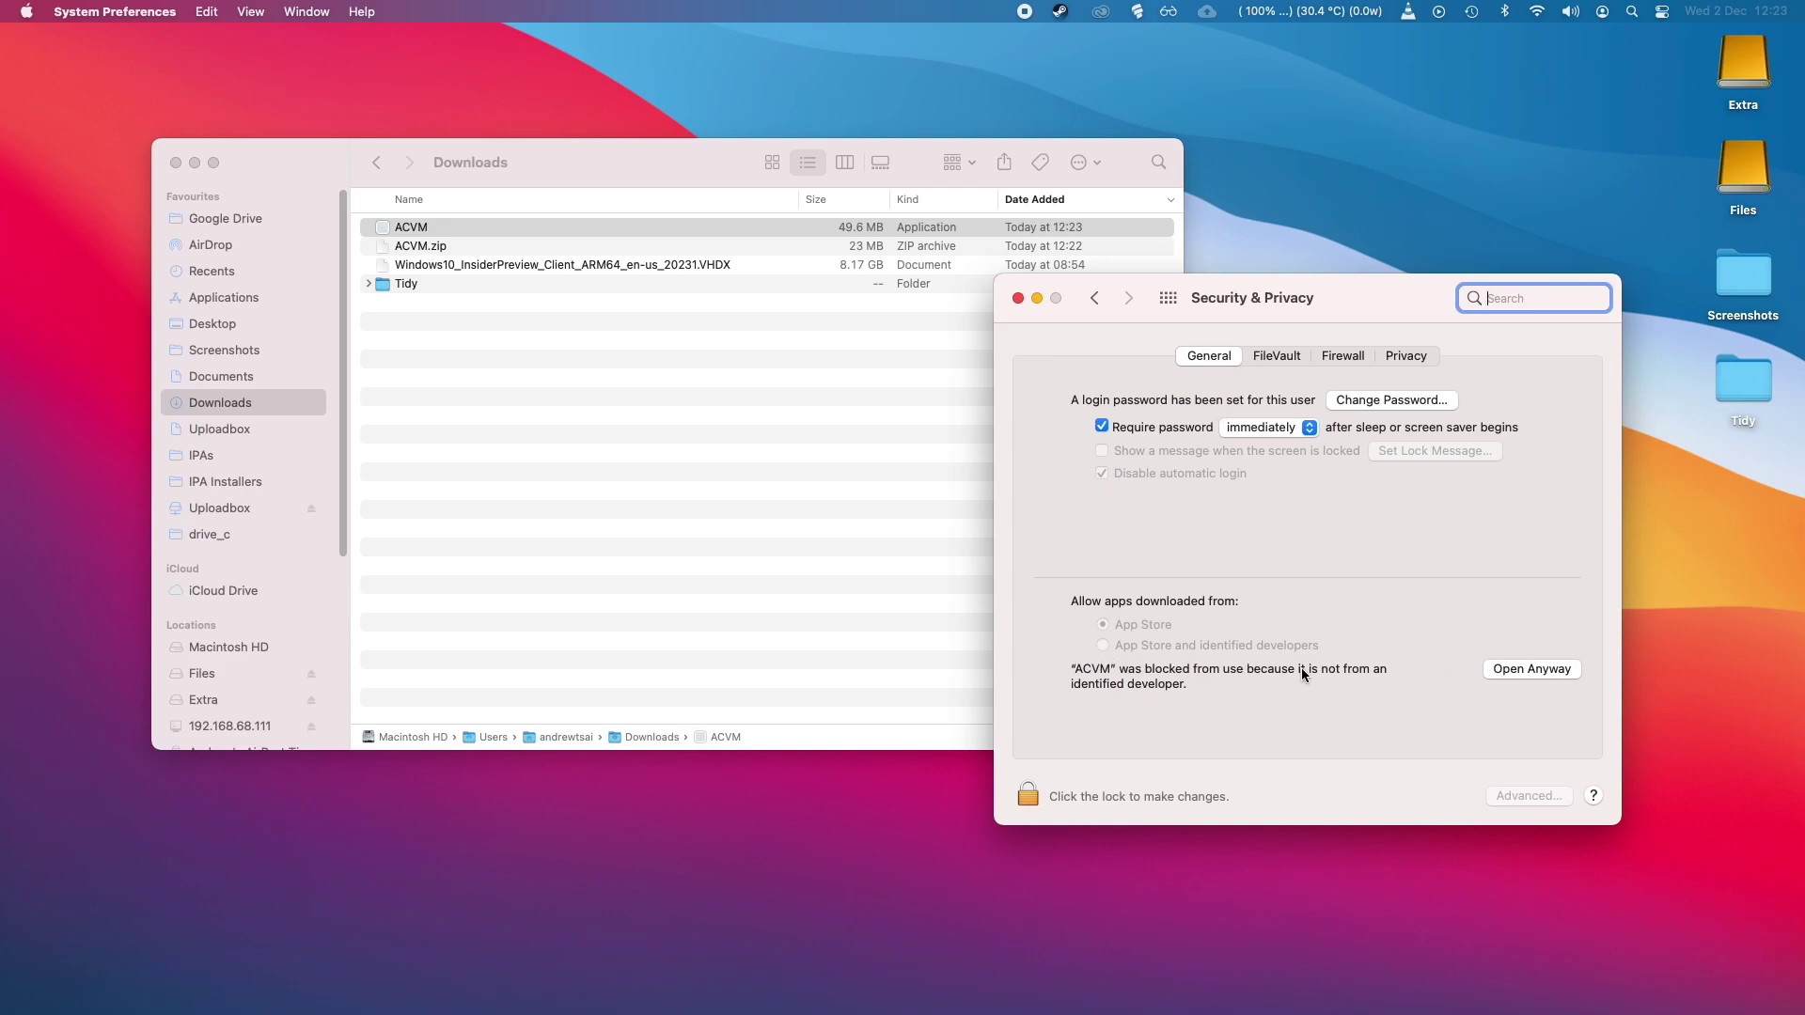
left_click(1516, 674)
left_click(902, 440)
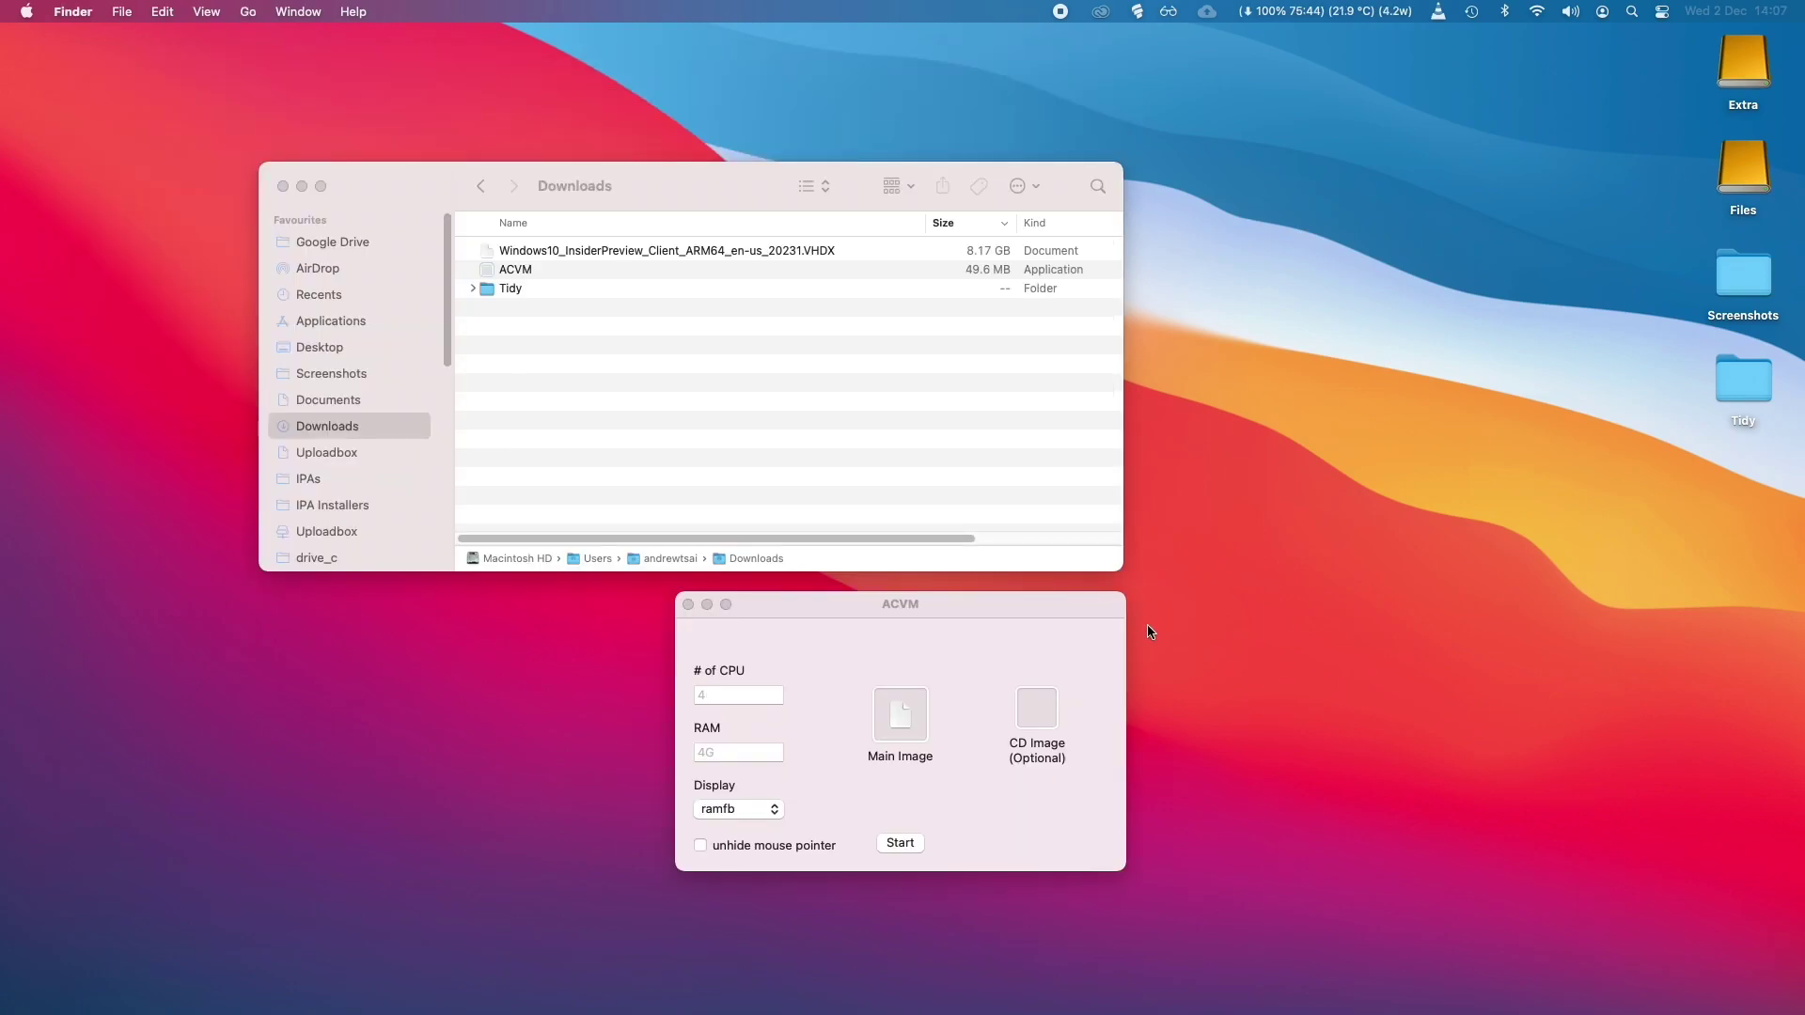
Drag the Windows 10 Insider Preview VHDX into ACVM's Main Image and start the VM.
left_click(595, 250)
left_click(598, 251)
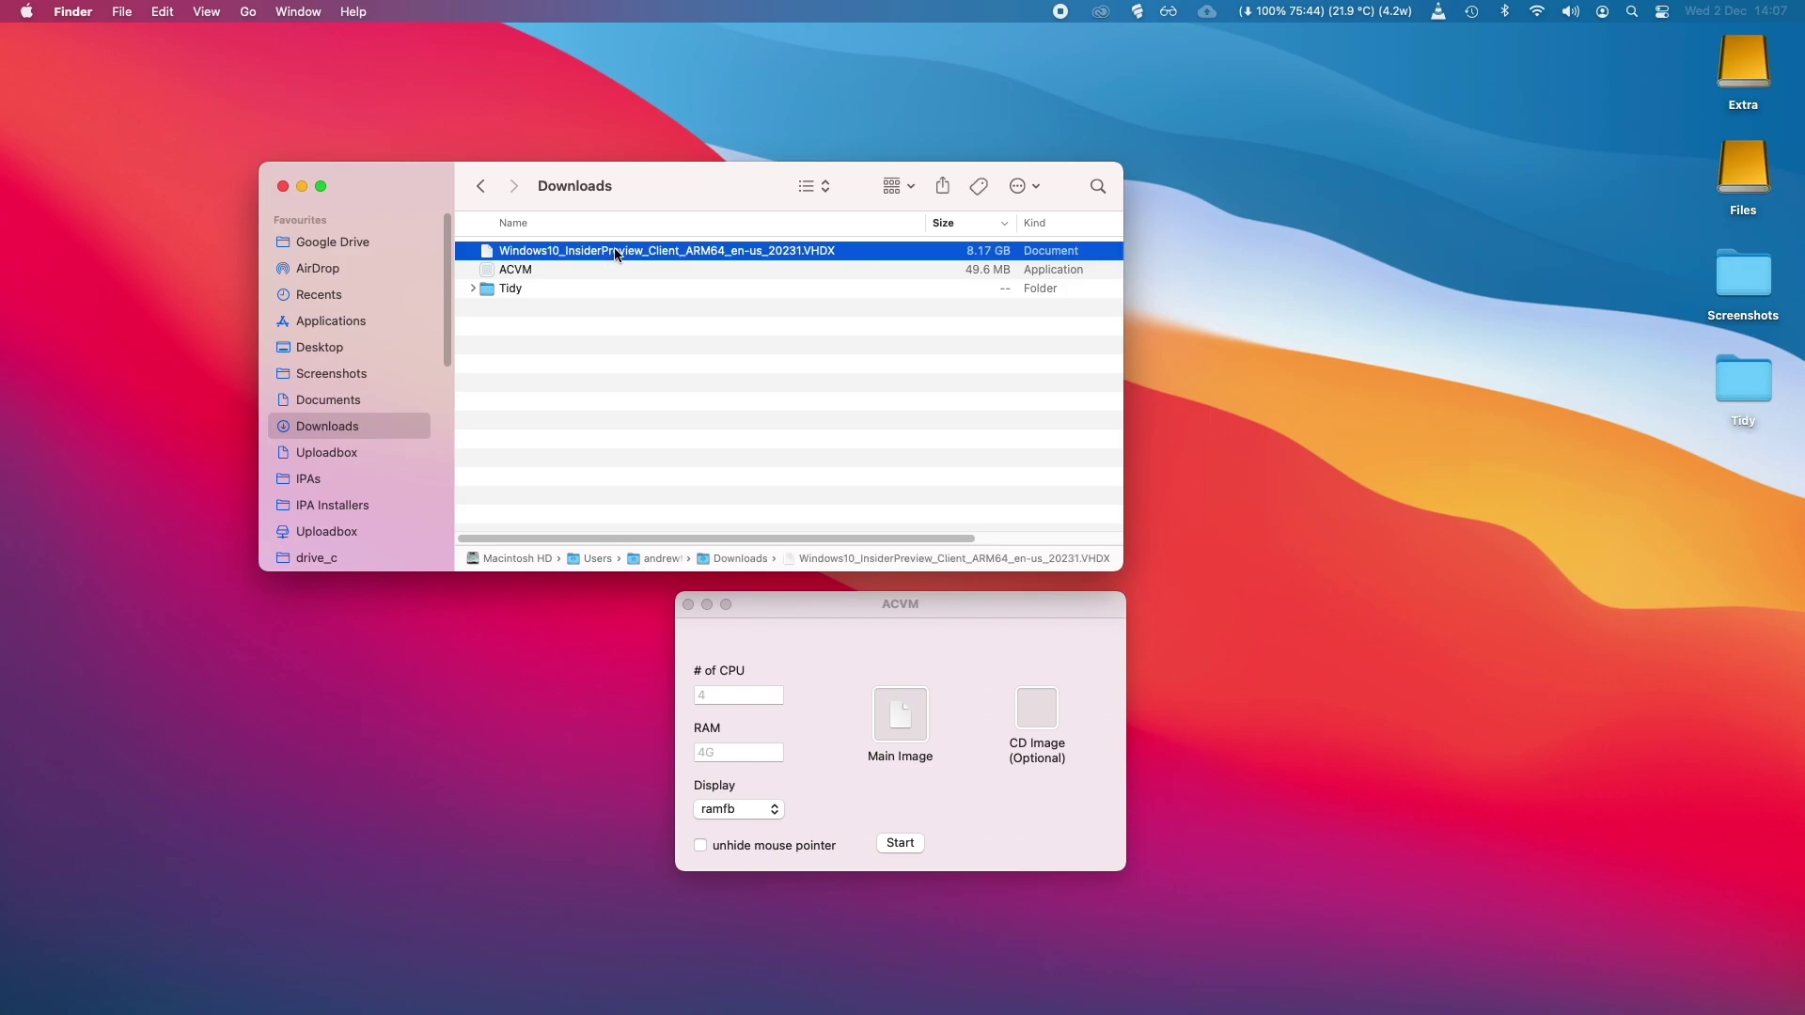
left_click_drag(619, 256, 895, 732)
left_click(900, 843)
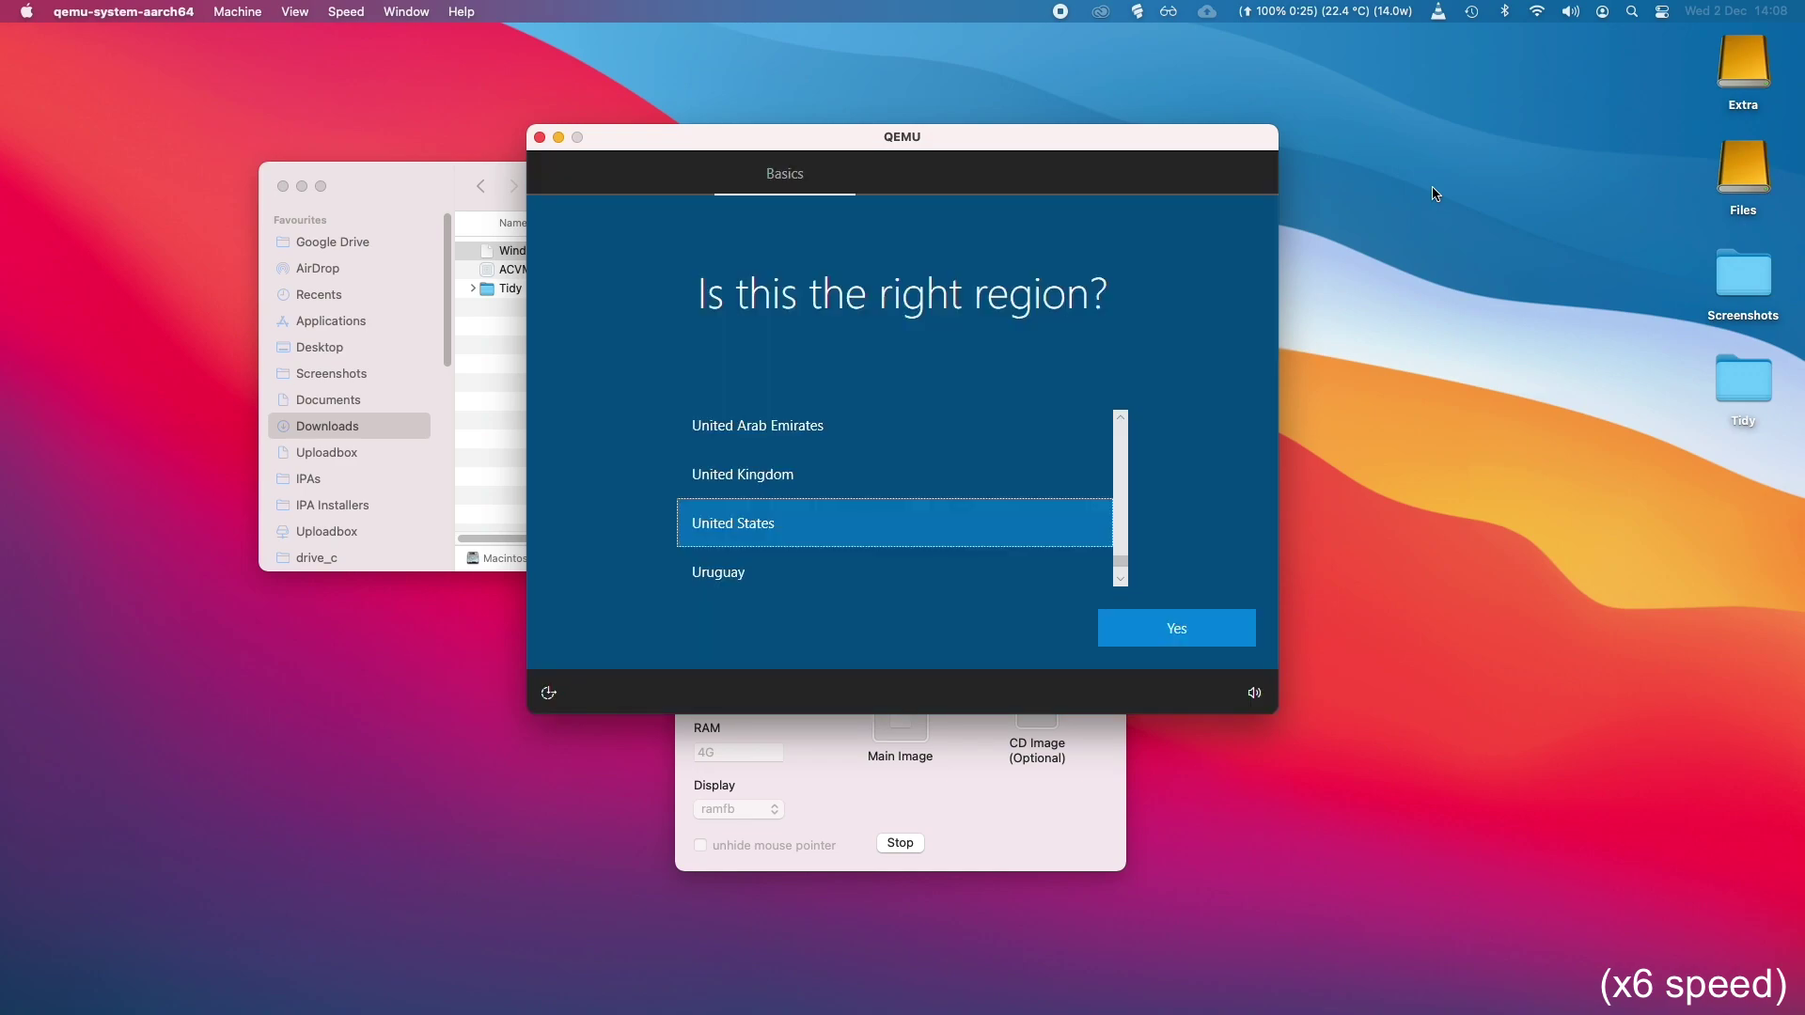
Choose United Kingdom for region and keyboard layout, skipping a second layout.
left_click(1042, 447)
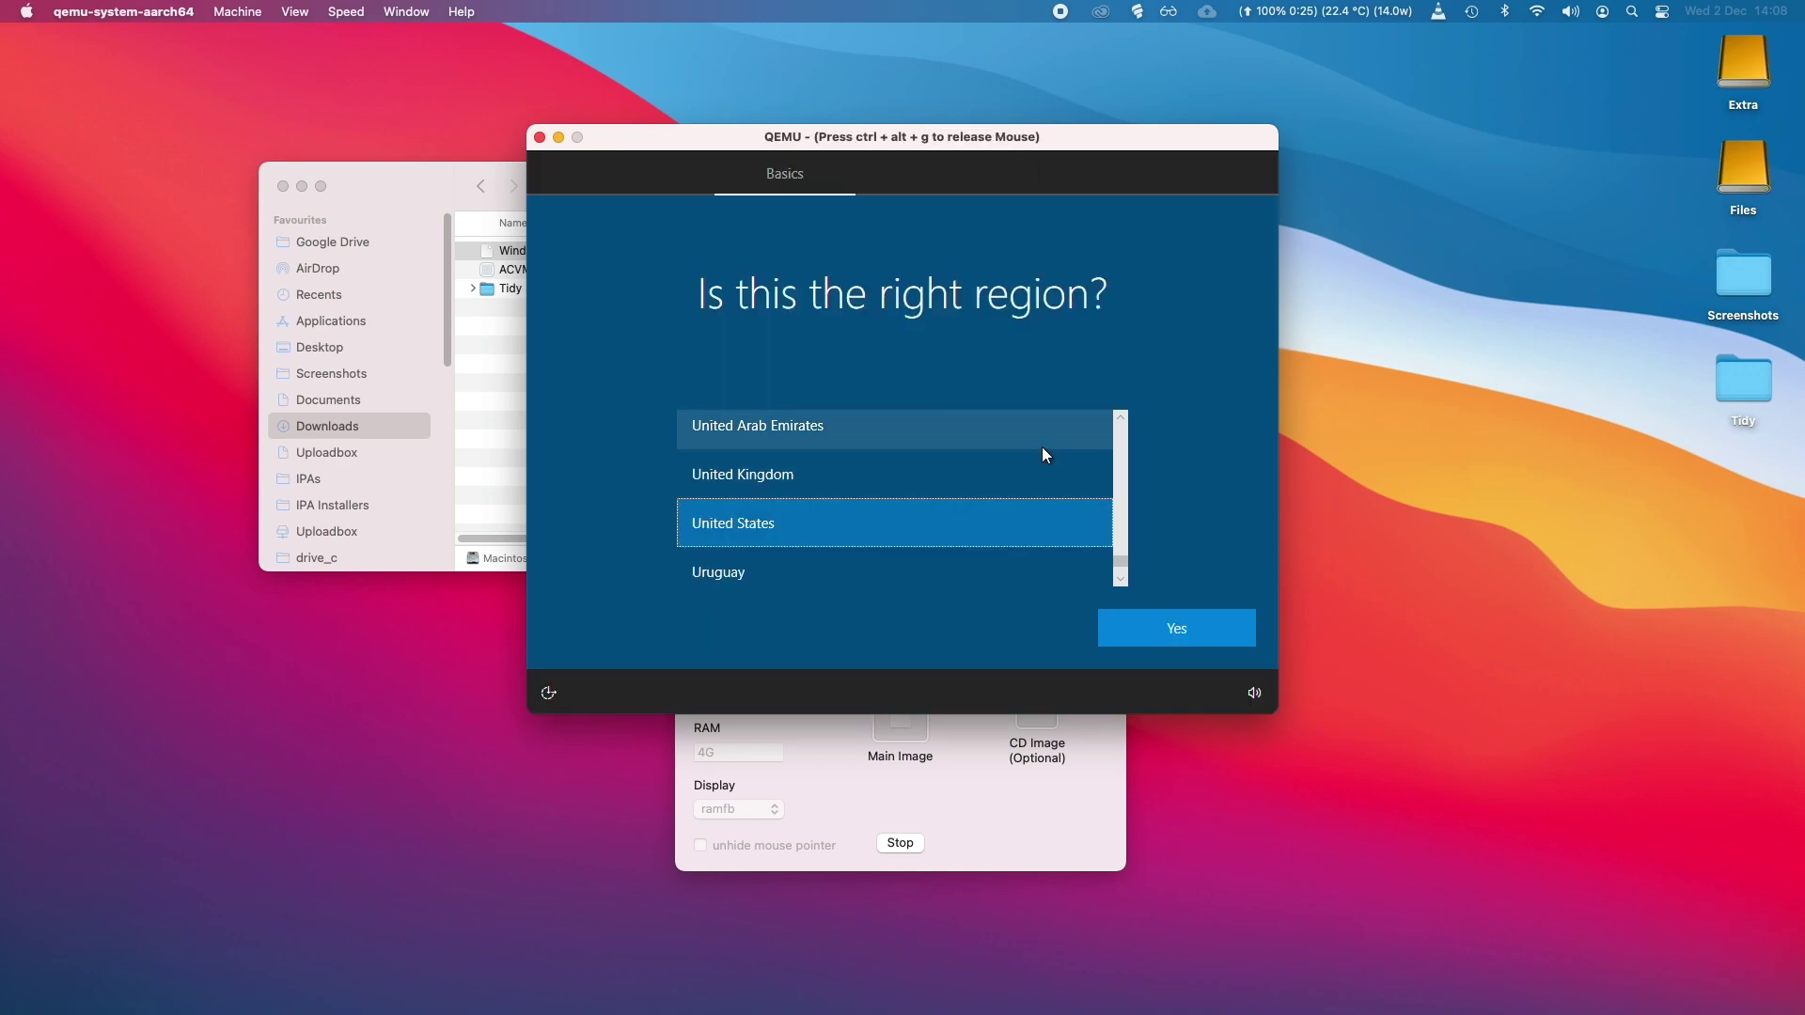
left_click(999, 487)
left_click(1127, 622)
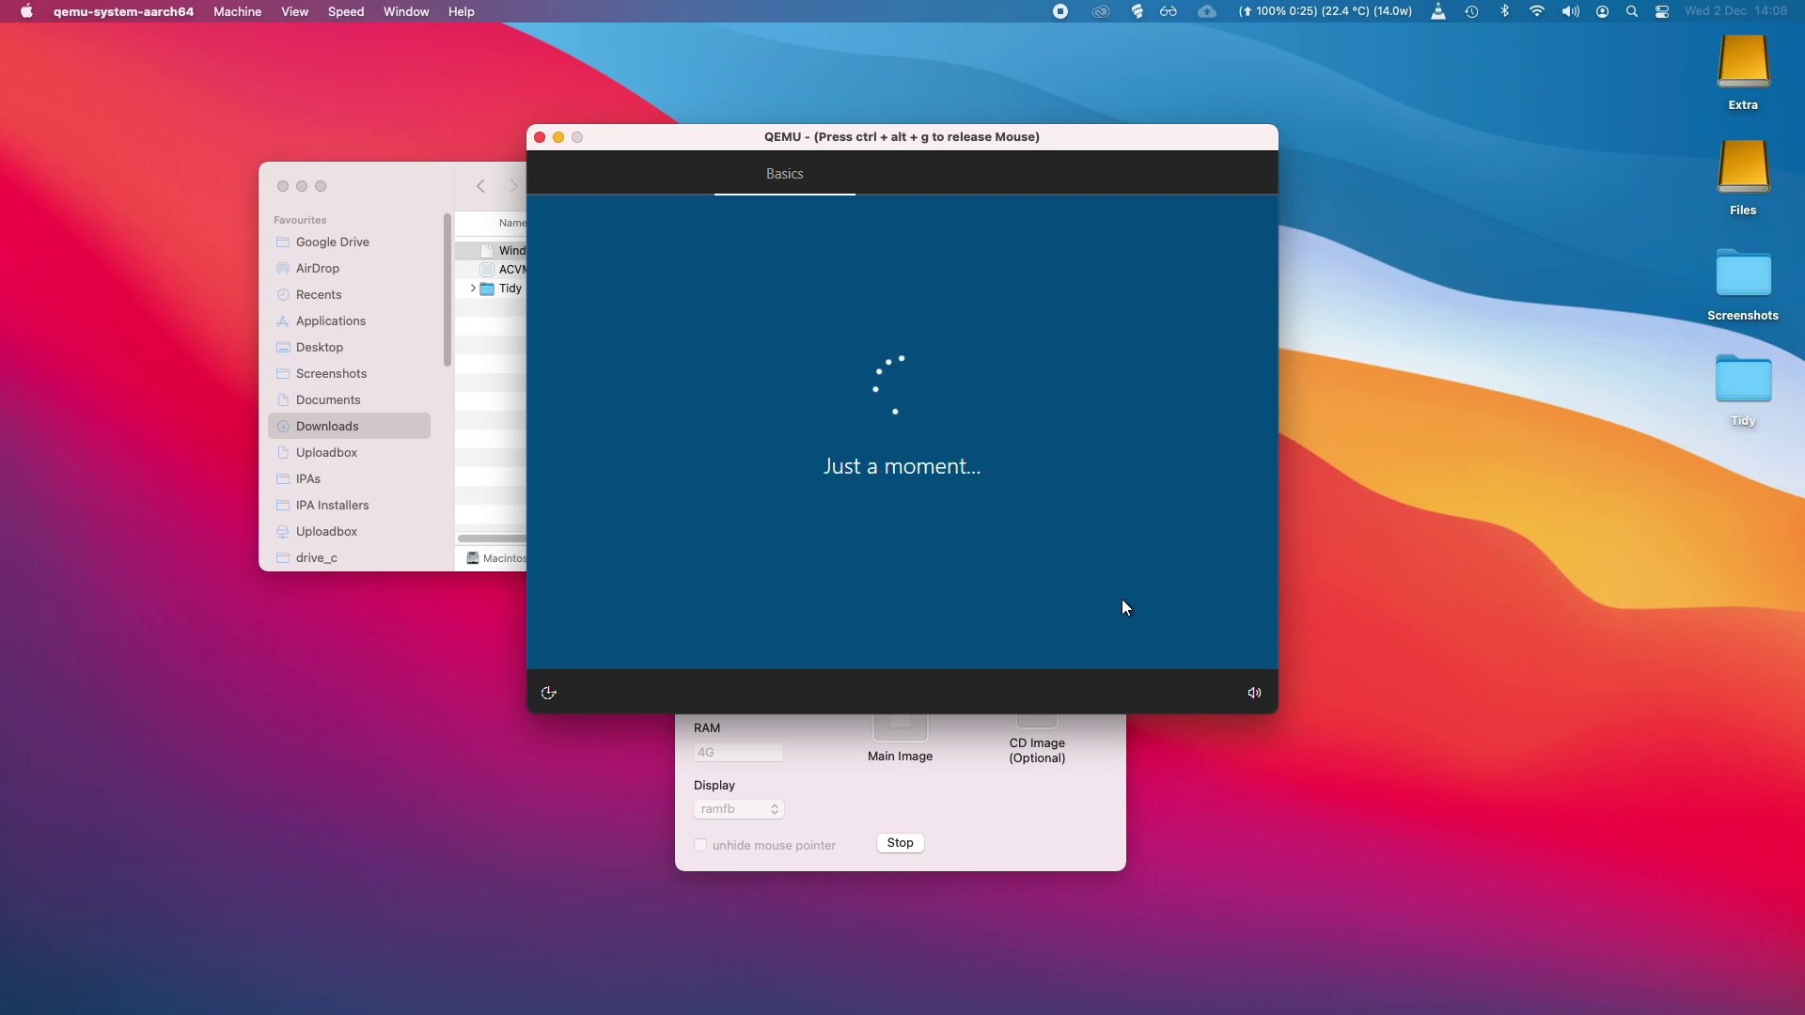
scroll(1114, 443, "up", 5)
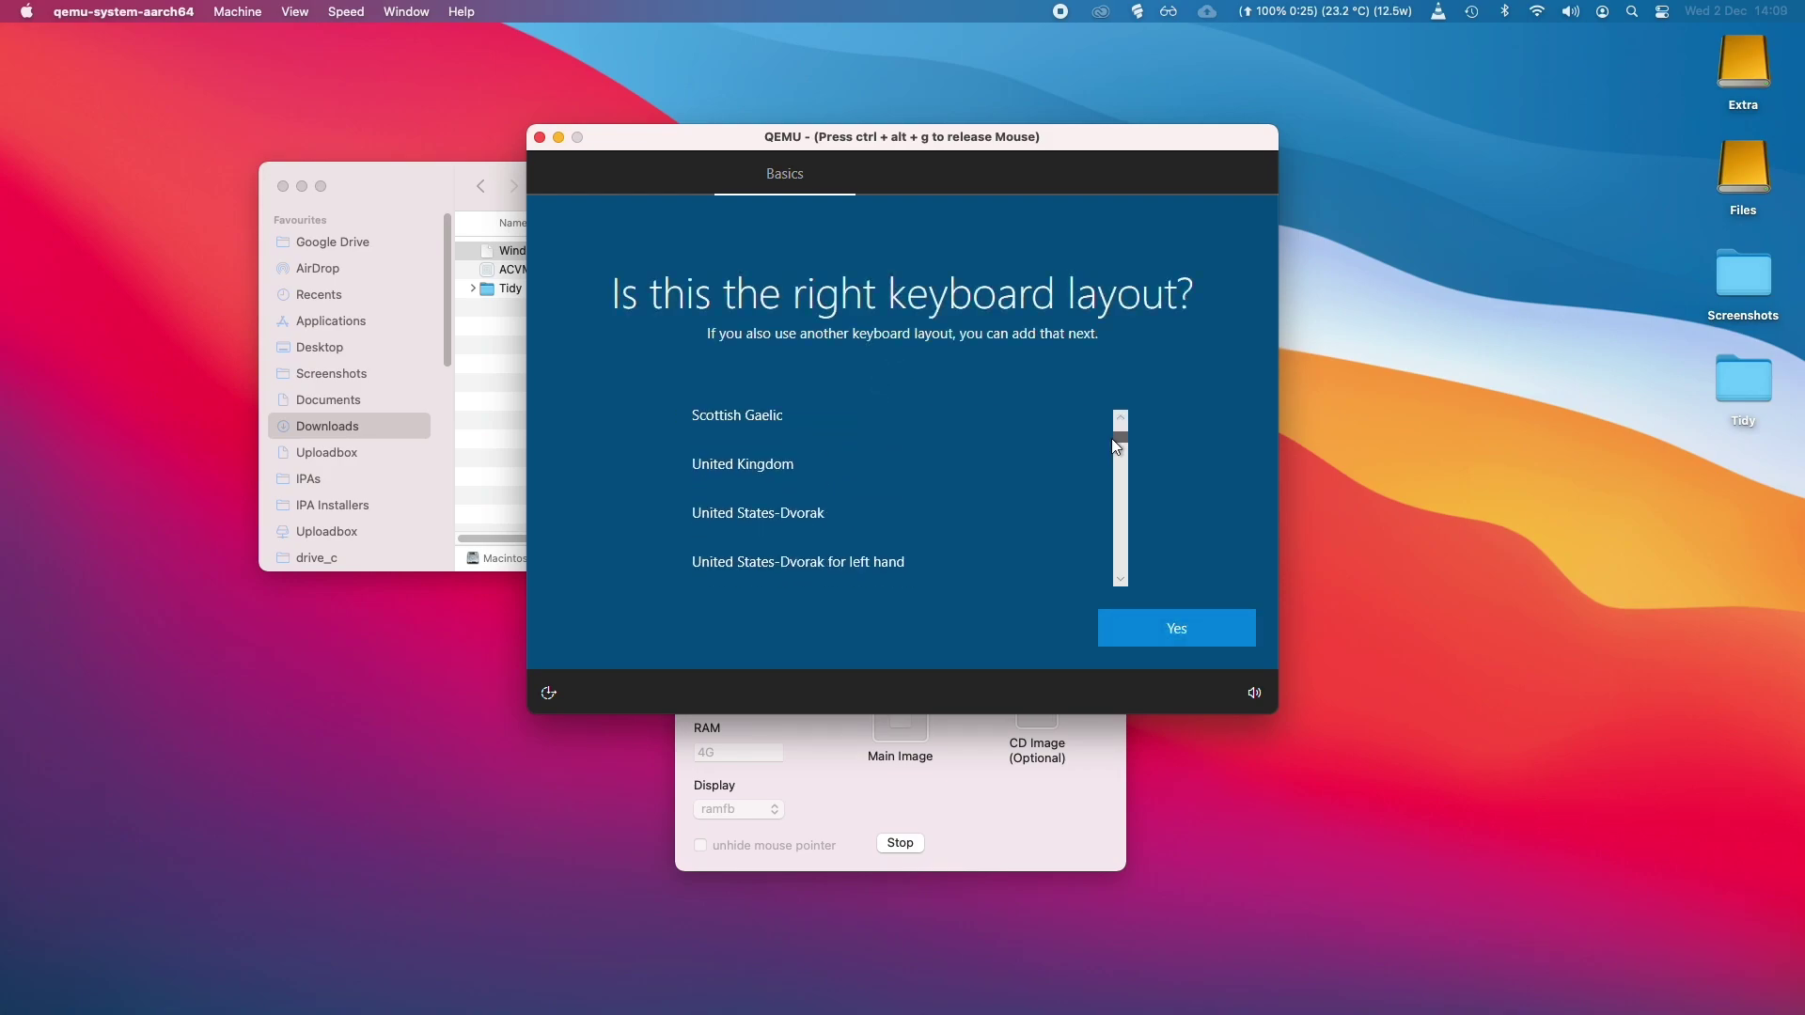
left_click(1034, 451)
left_click(1148, 624)
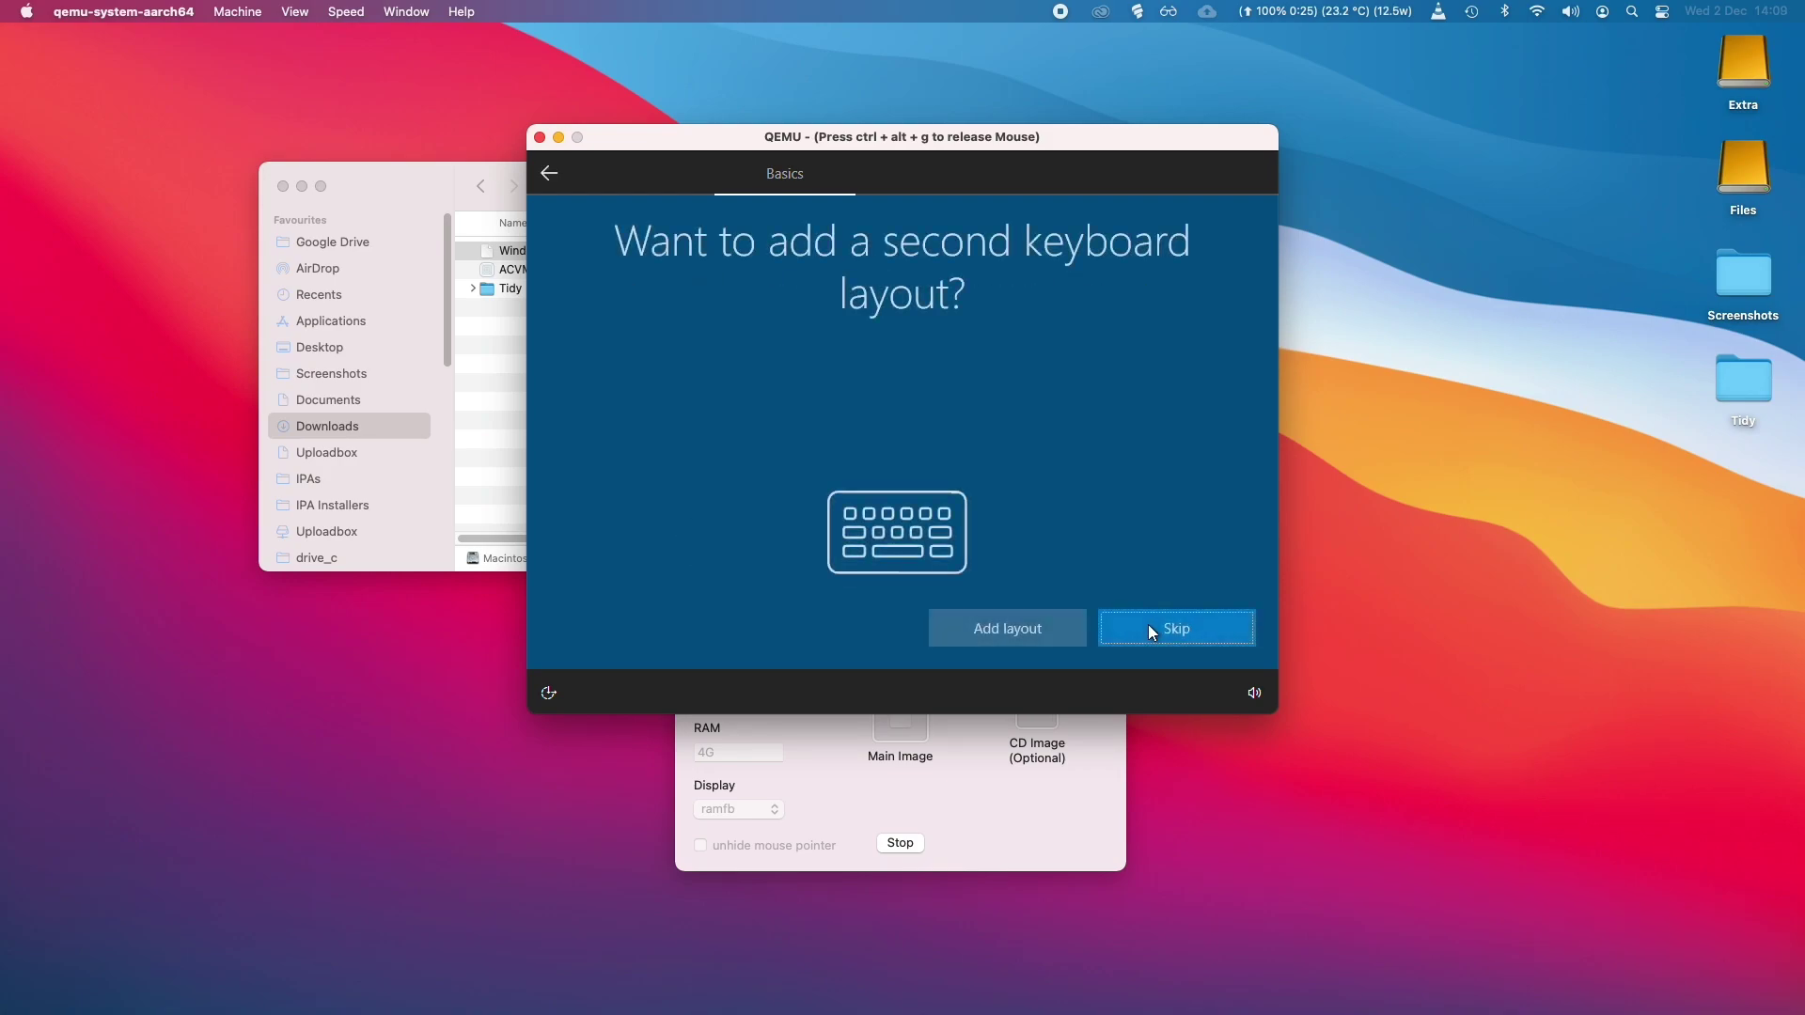
left_click(1137, 628)
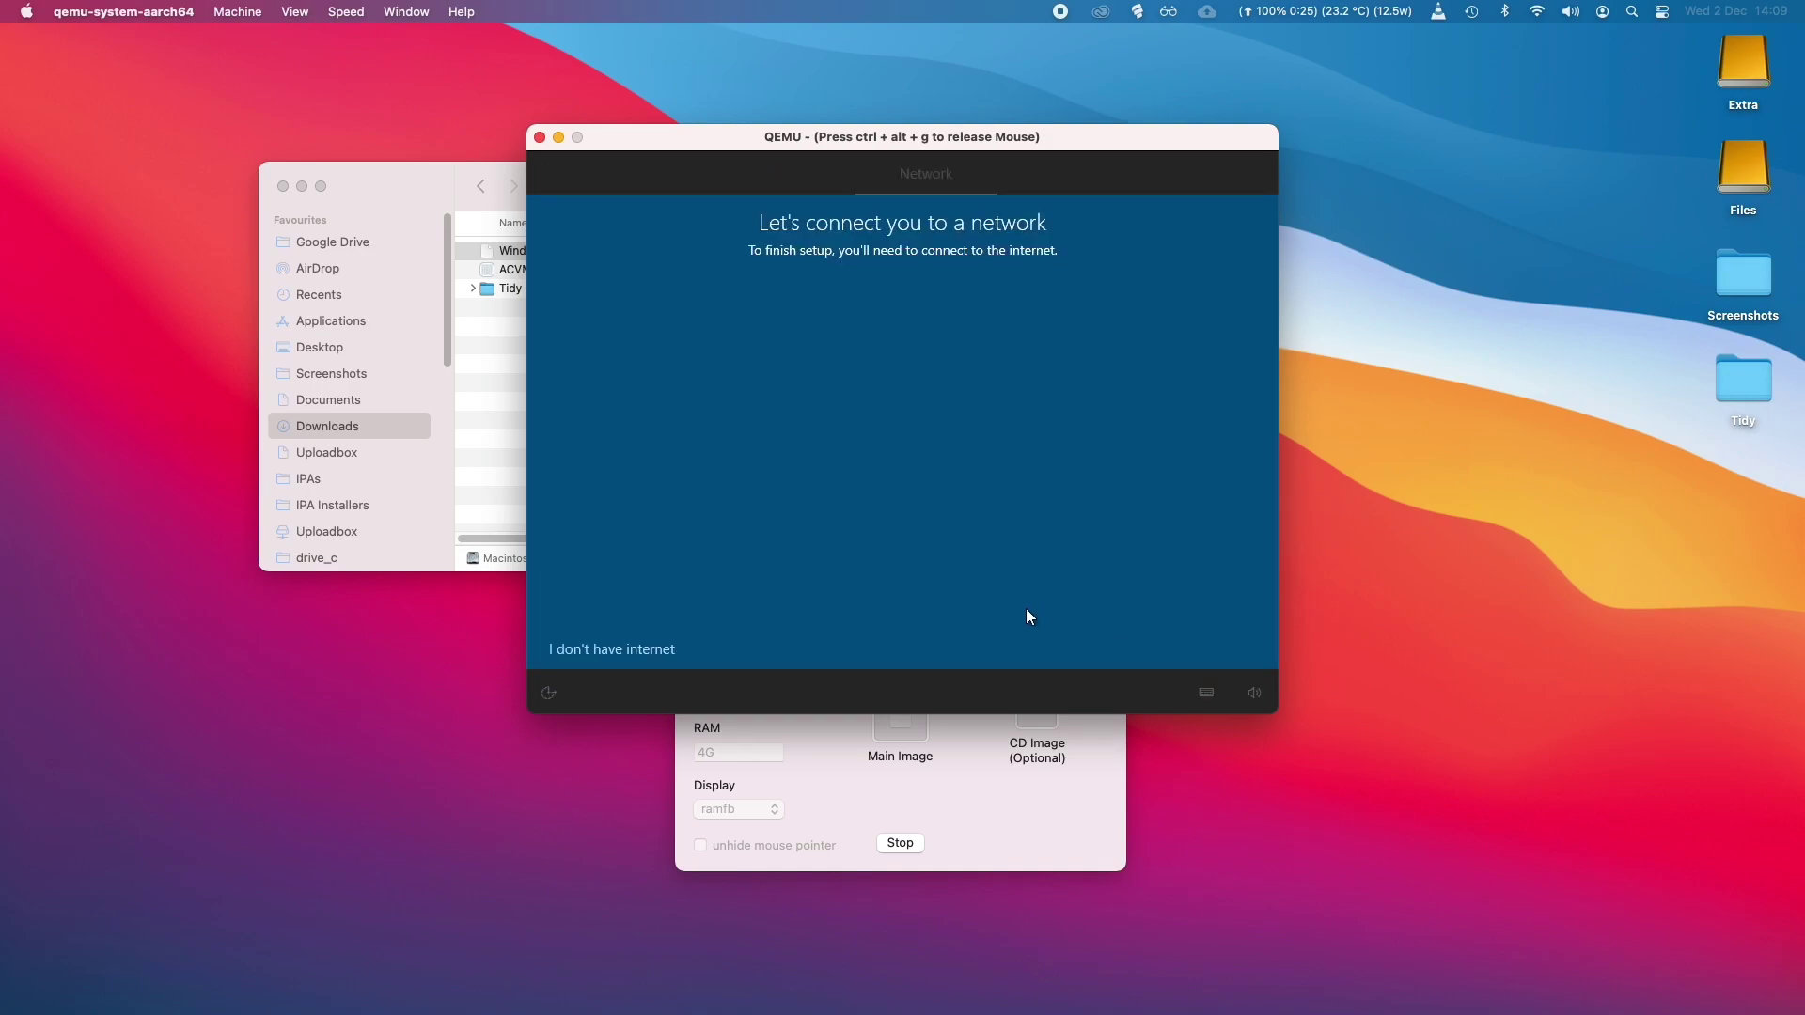
Continue with limited offline setup, accept the licence, and create the local account 'admin'.
left_click(658, 649)
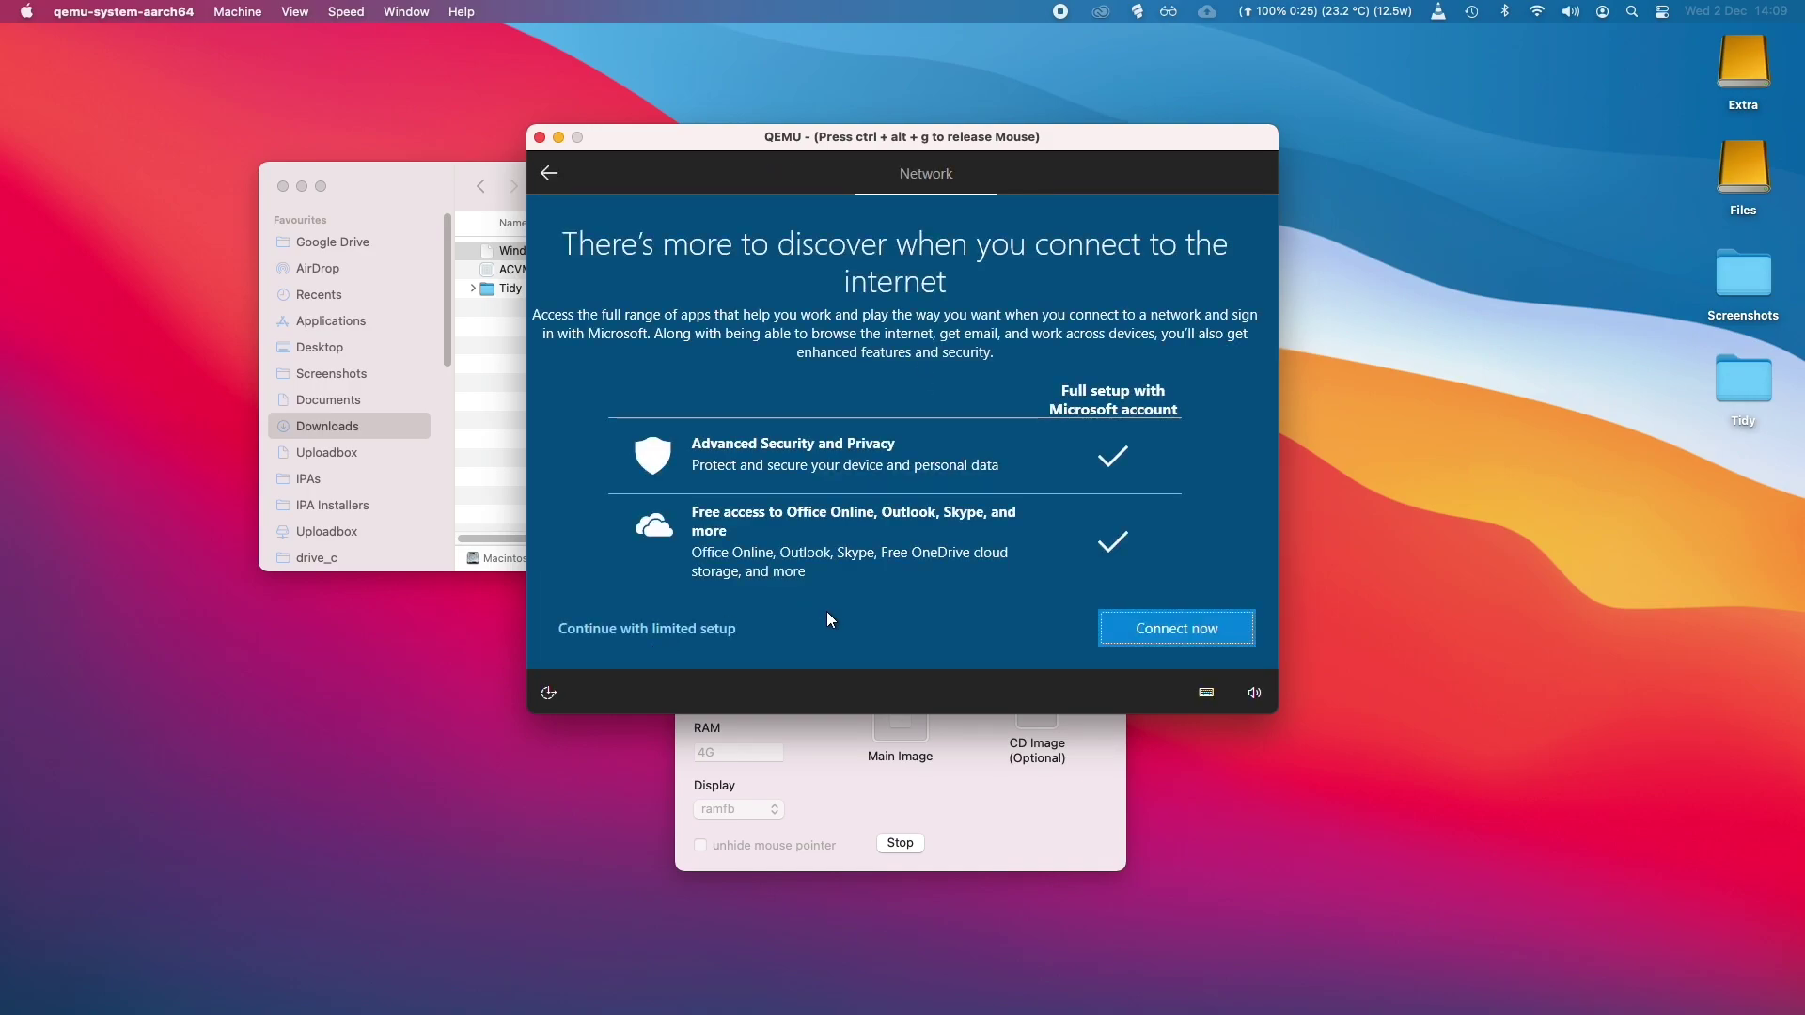
left_click(717, 643)
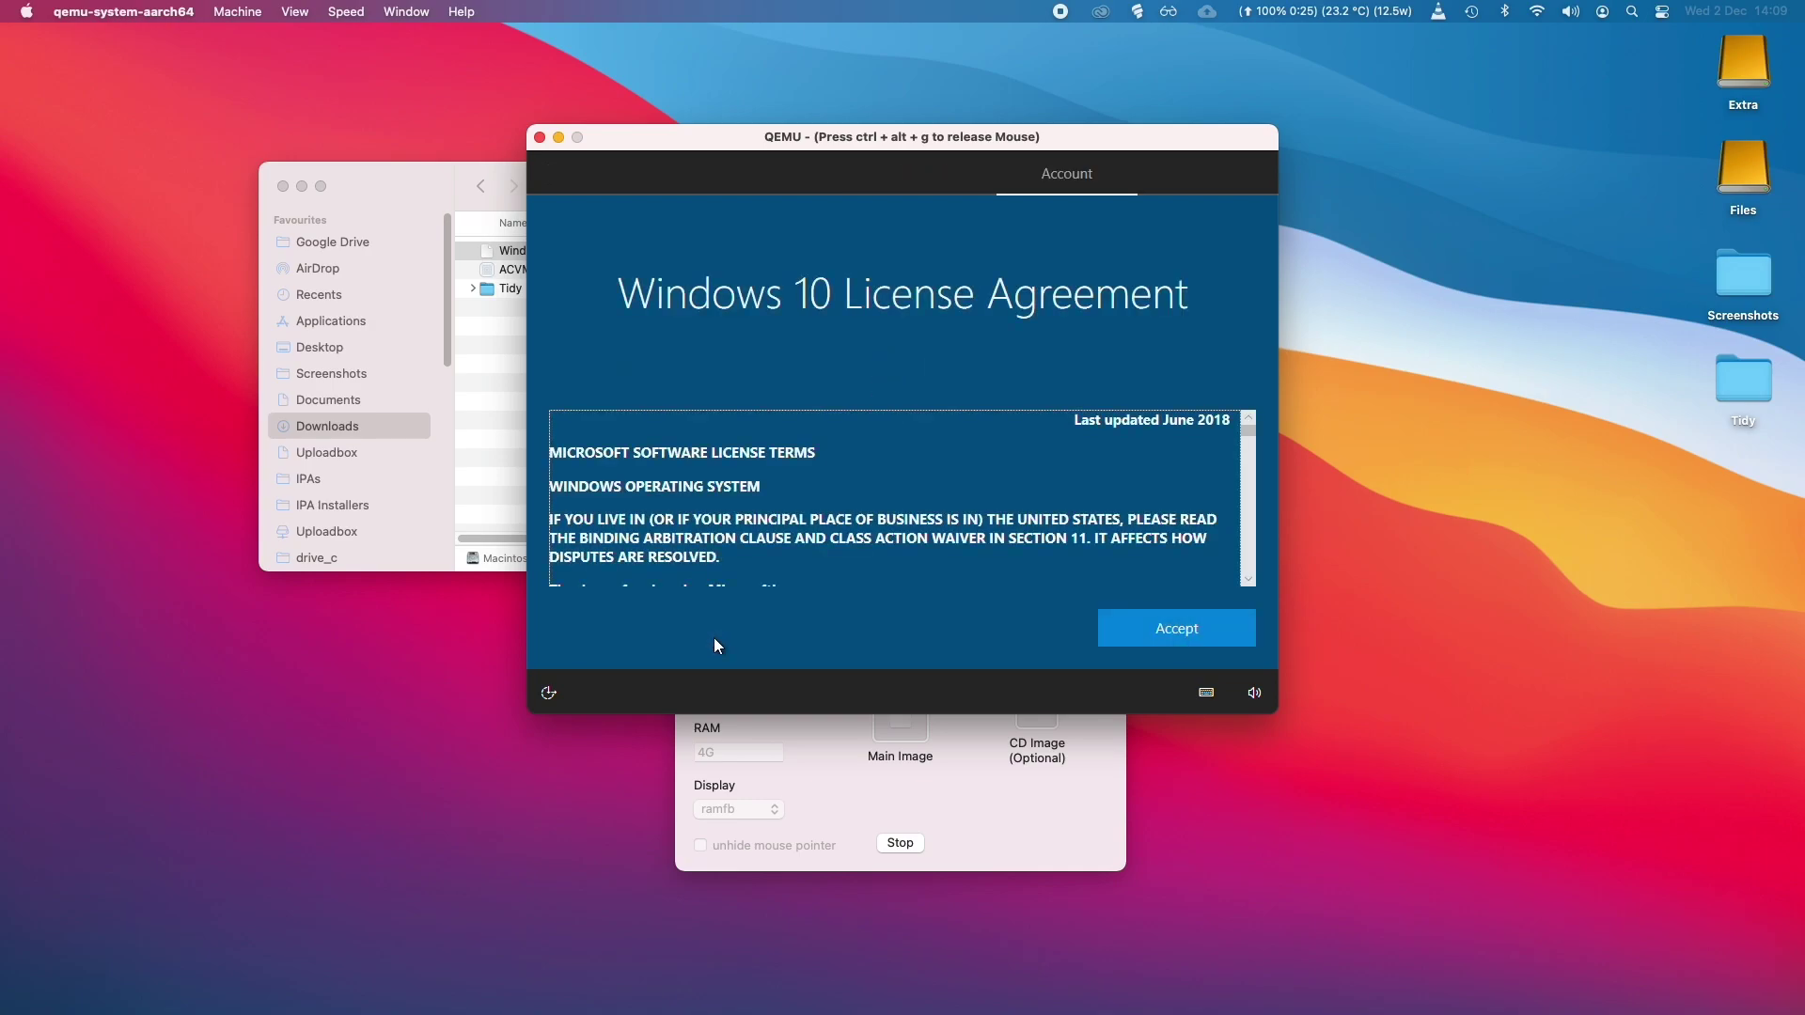
left_click(1166, 627)
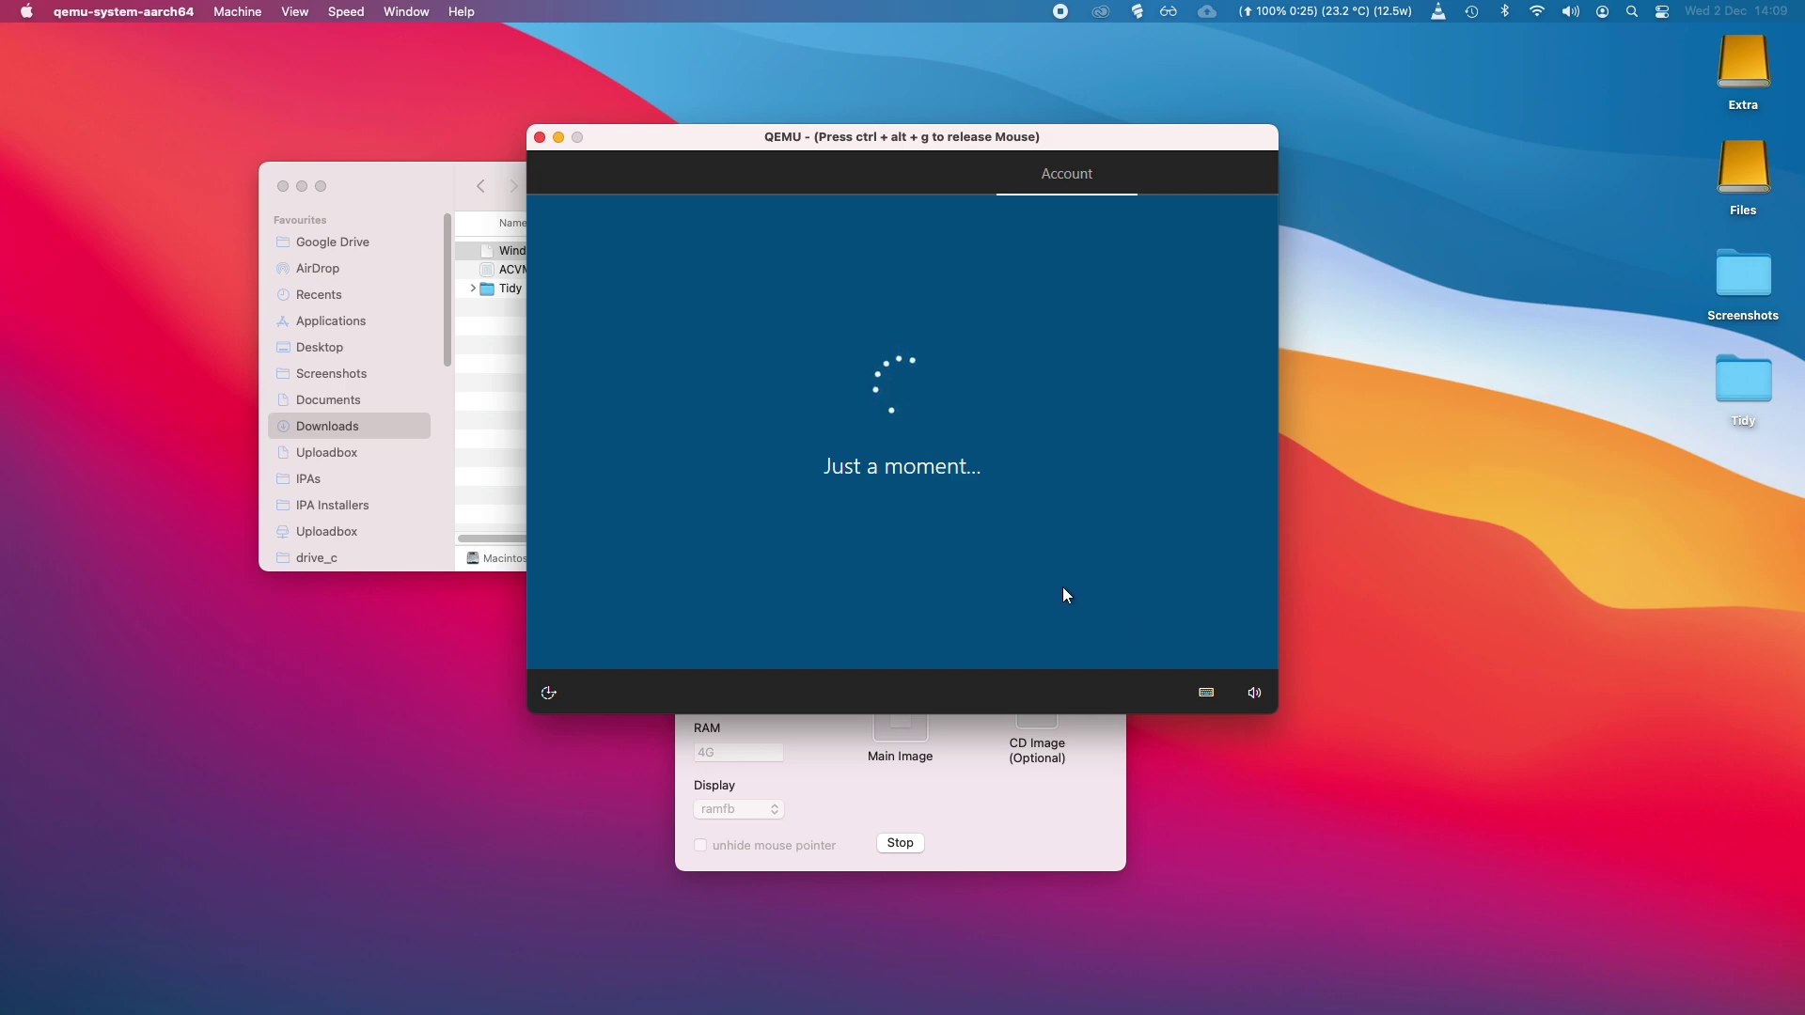
type("admin")
key("Return")
key("Return")
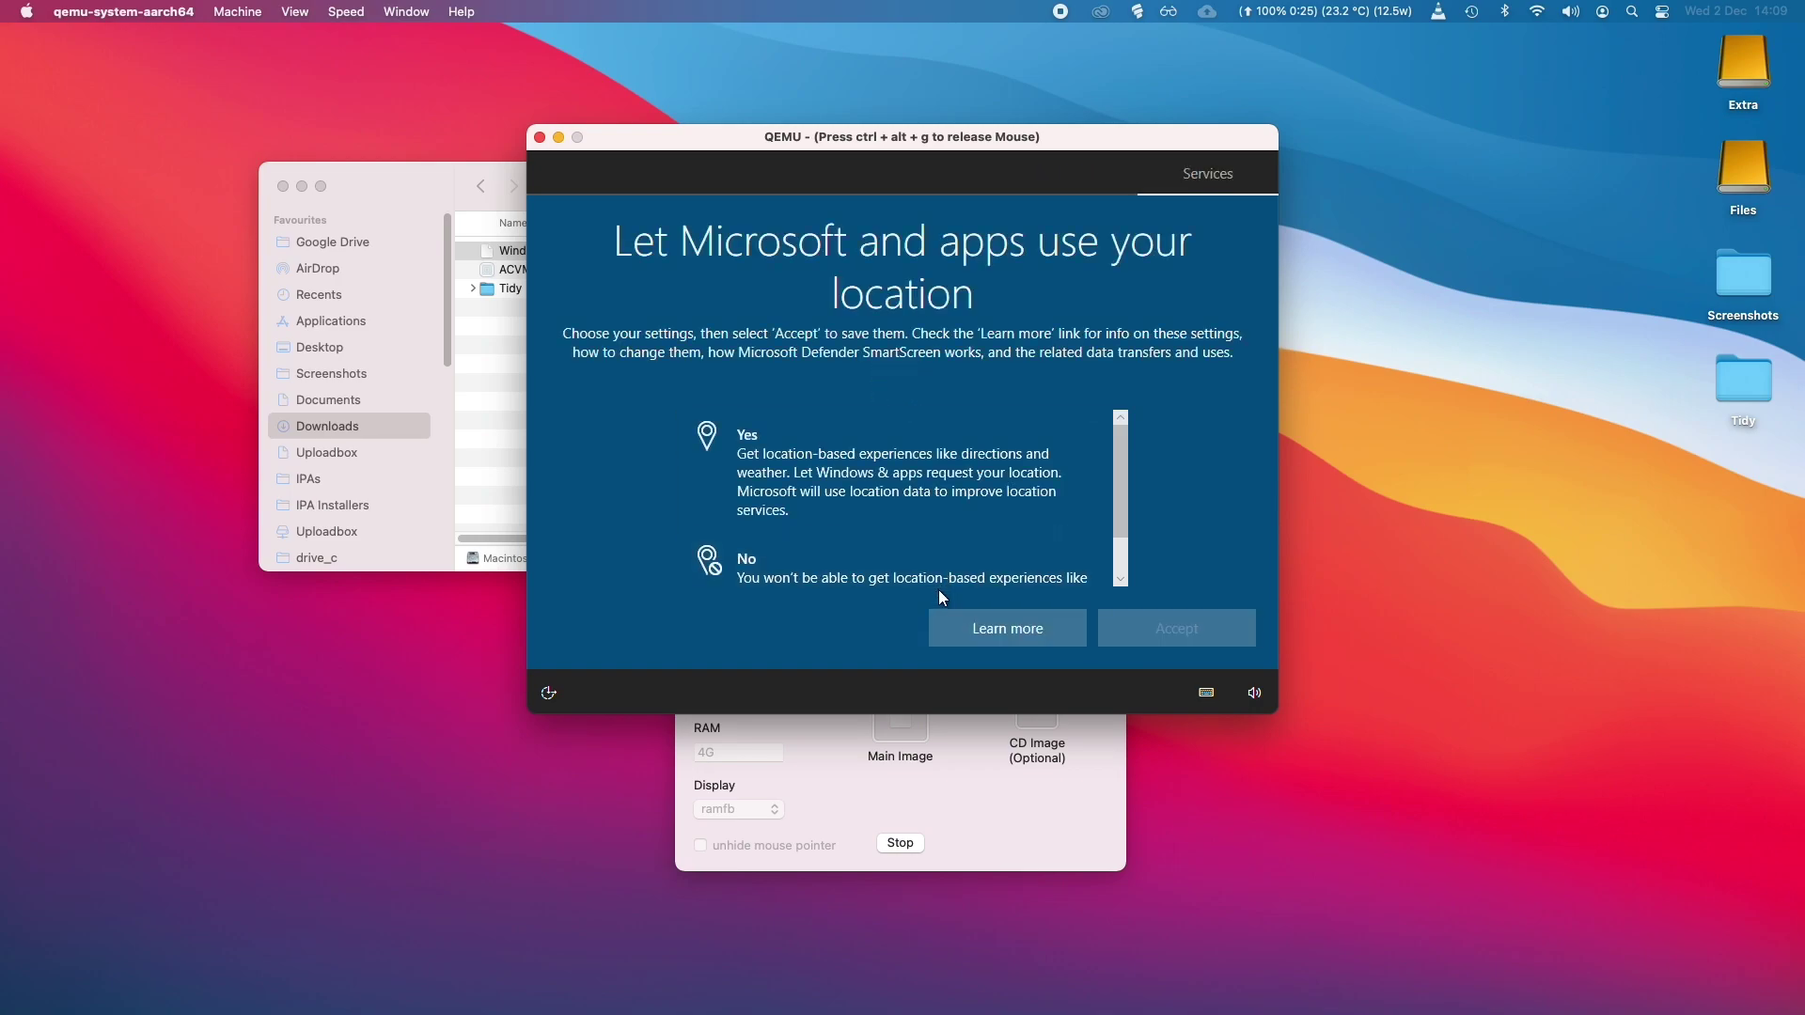
Decline location access and Find my device.
left_click(946, 578)
left_click(1128, 616)
left_click(1071, 569)
left_click(1143, 628)
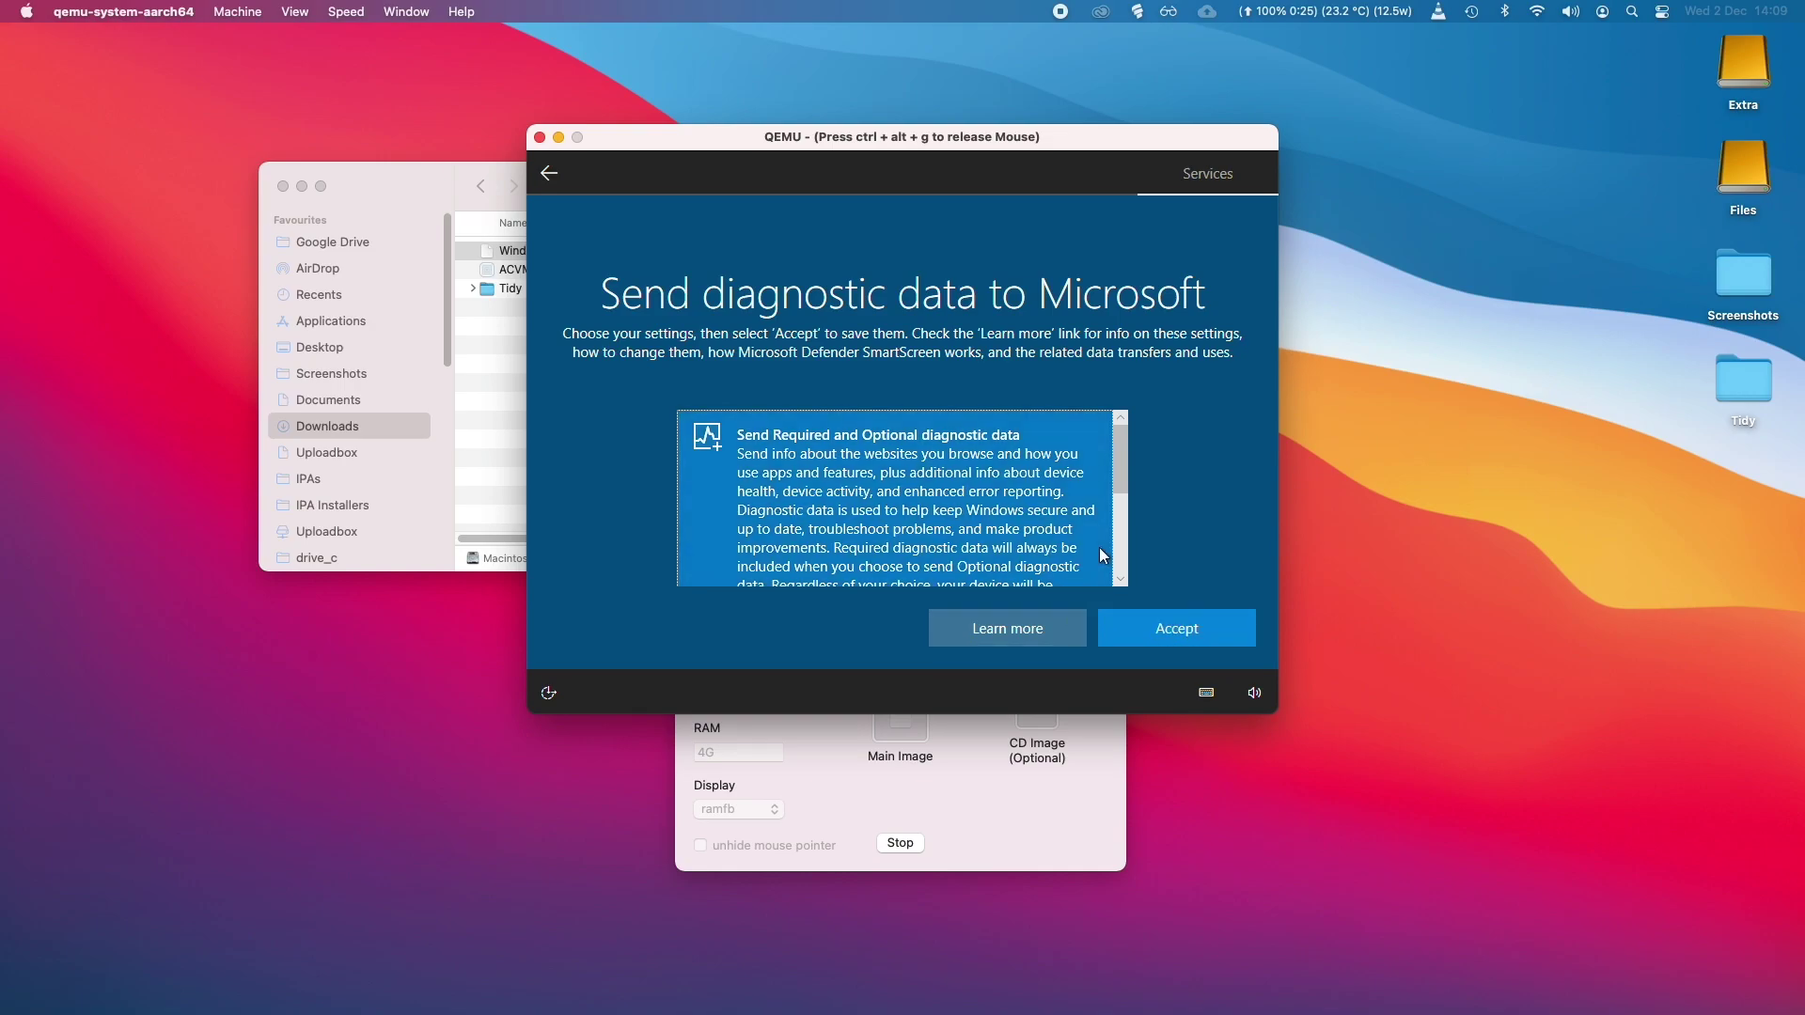
scroll(1102, 538, "down", 3)
Send only required diagnostics, decline inking, tailored experiences and advertising ID, and skip Cortana.
left_click(1153, 612)
left_click(1110, 575)
left_click(1140, 623)
left_click(1072, 583)
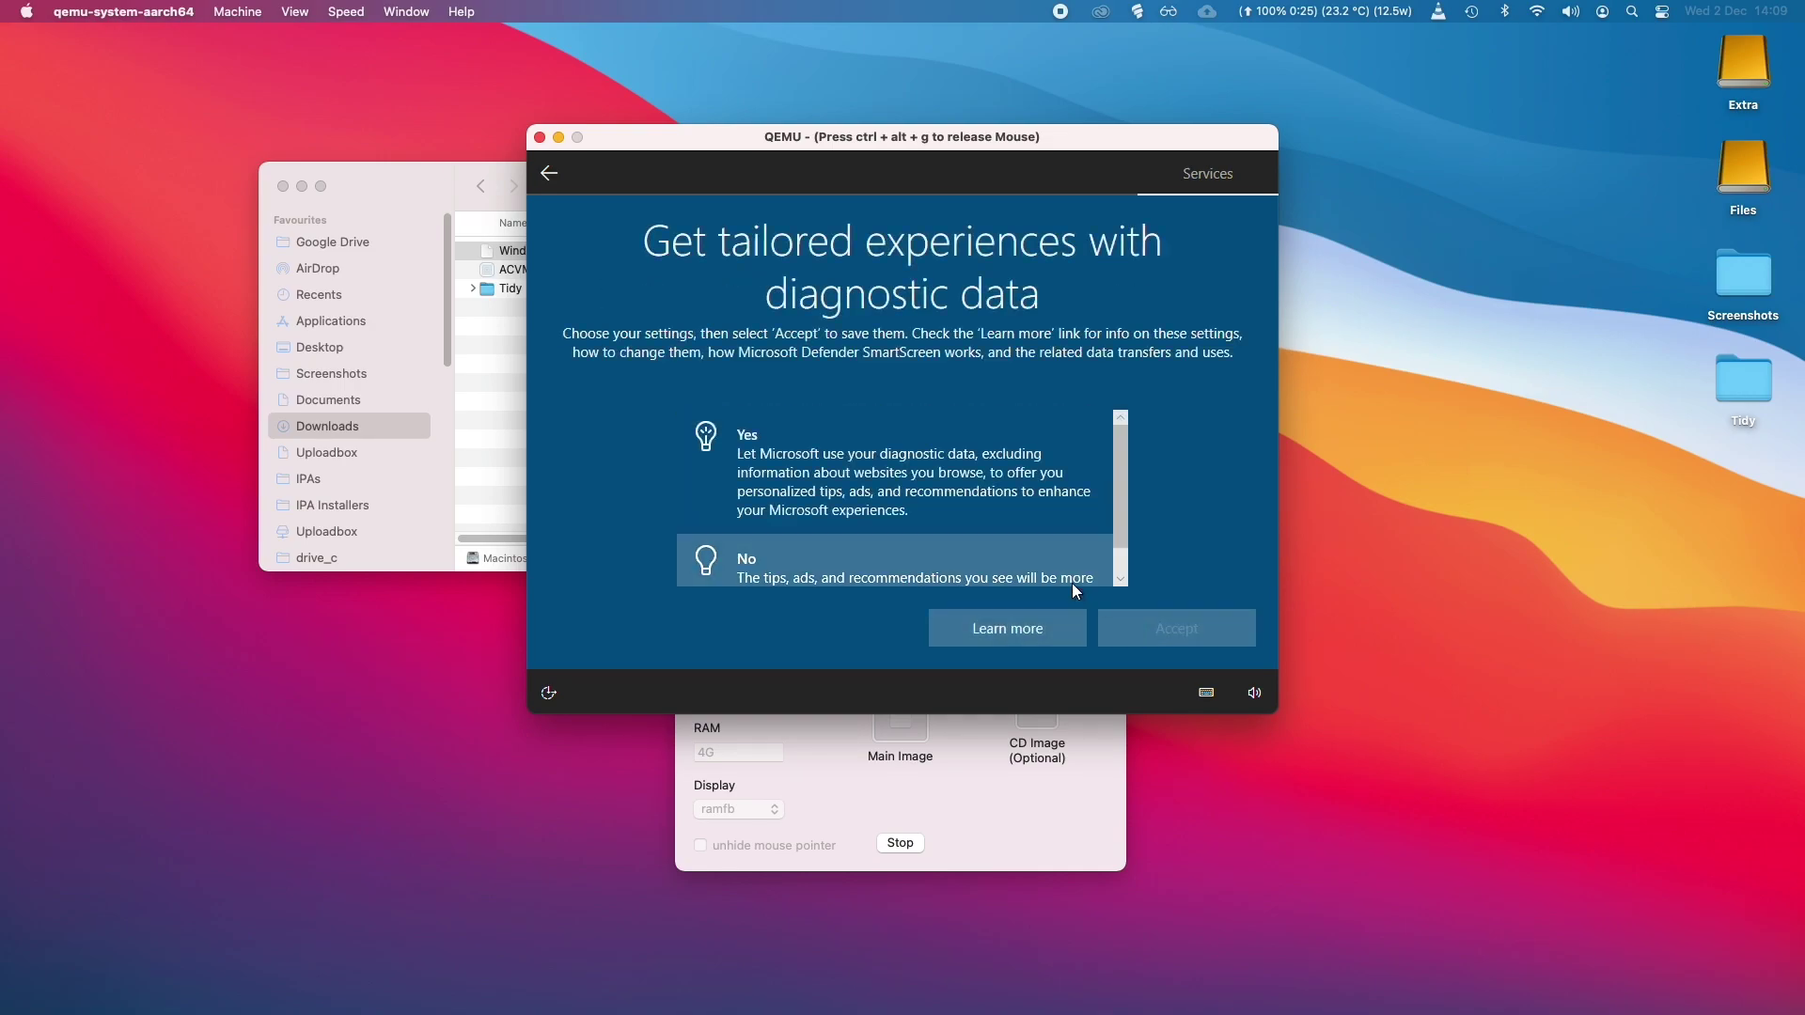
left_click(1134, 635)
left_click(1043, 568)
left_click(1119, 619)
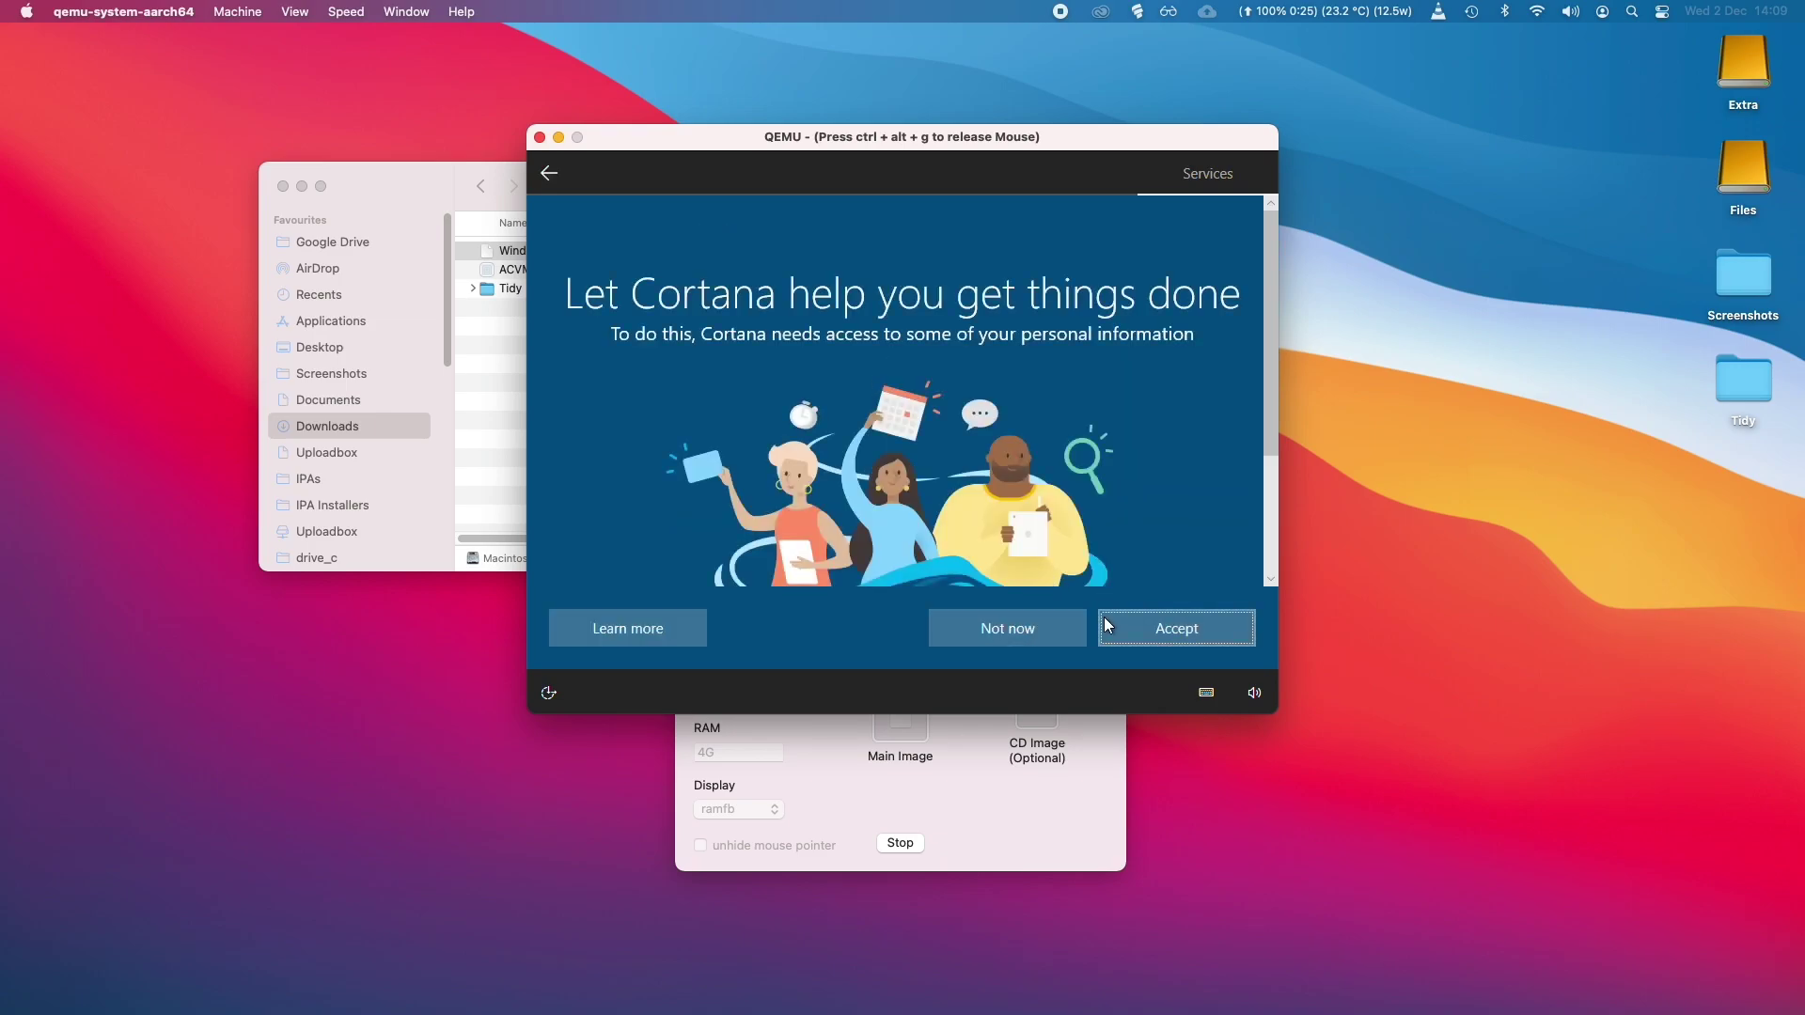
left_click(1046, 618)
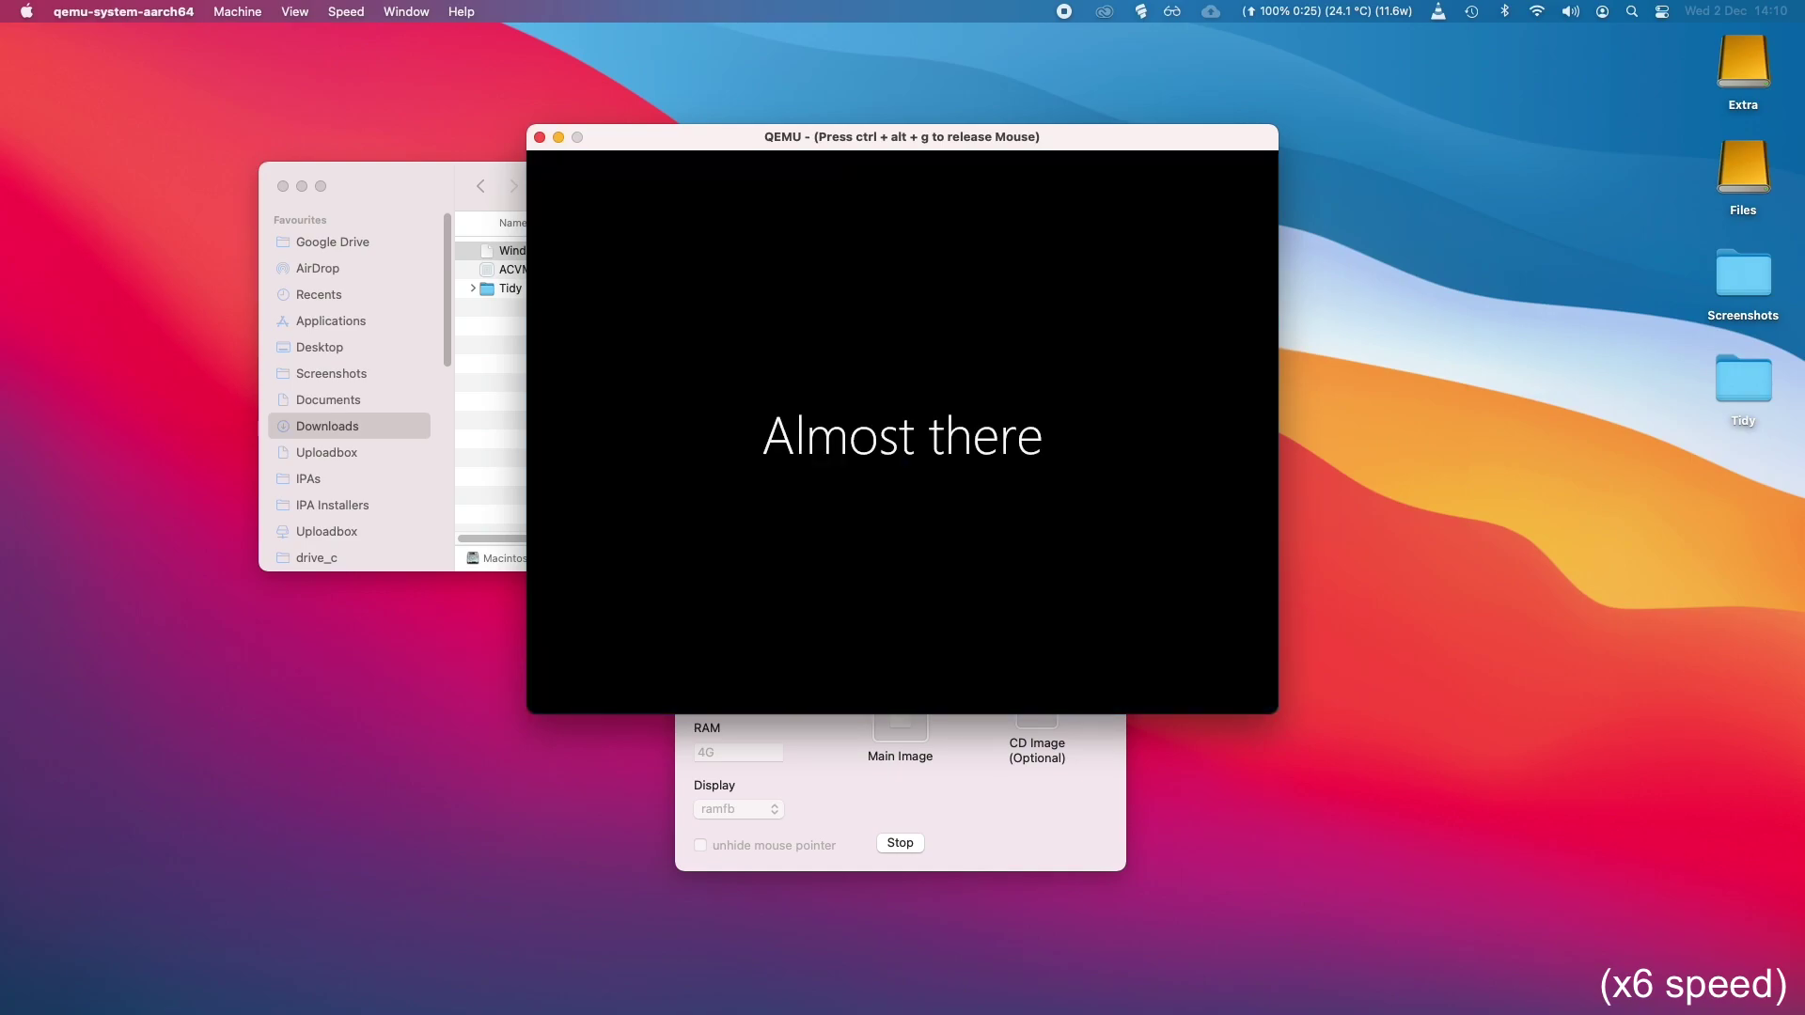
Give the VM input focus and scroll through the Start menu's installed apps.
left_click(552, 698)
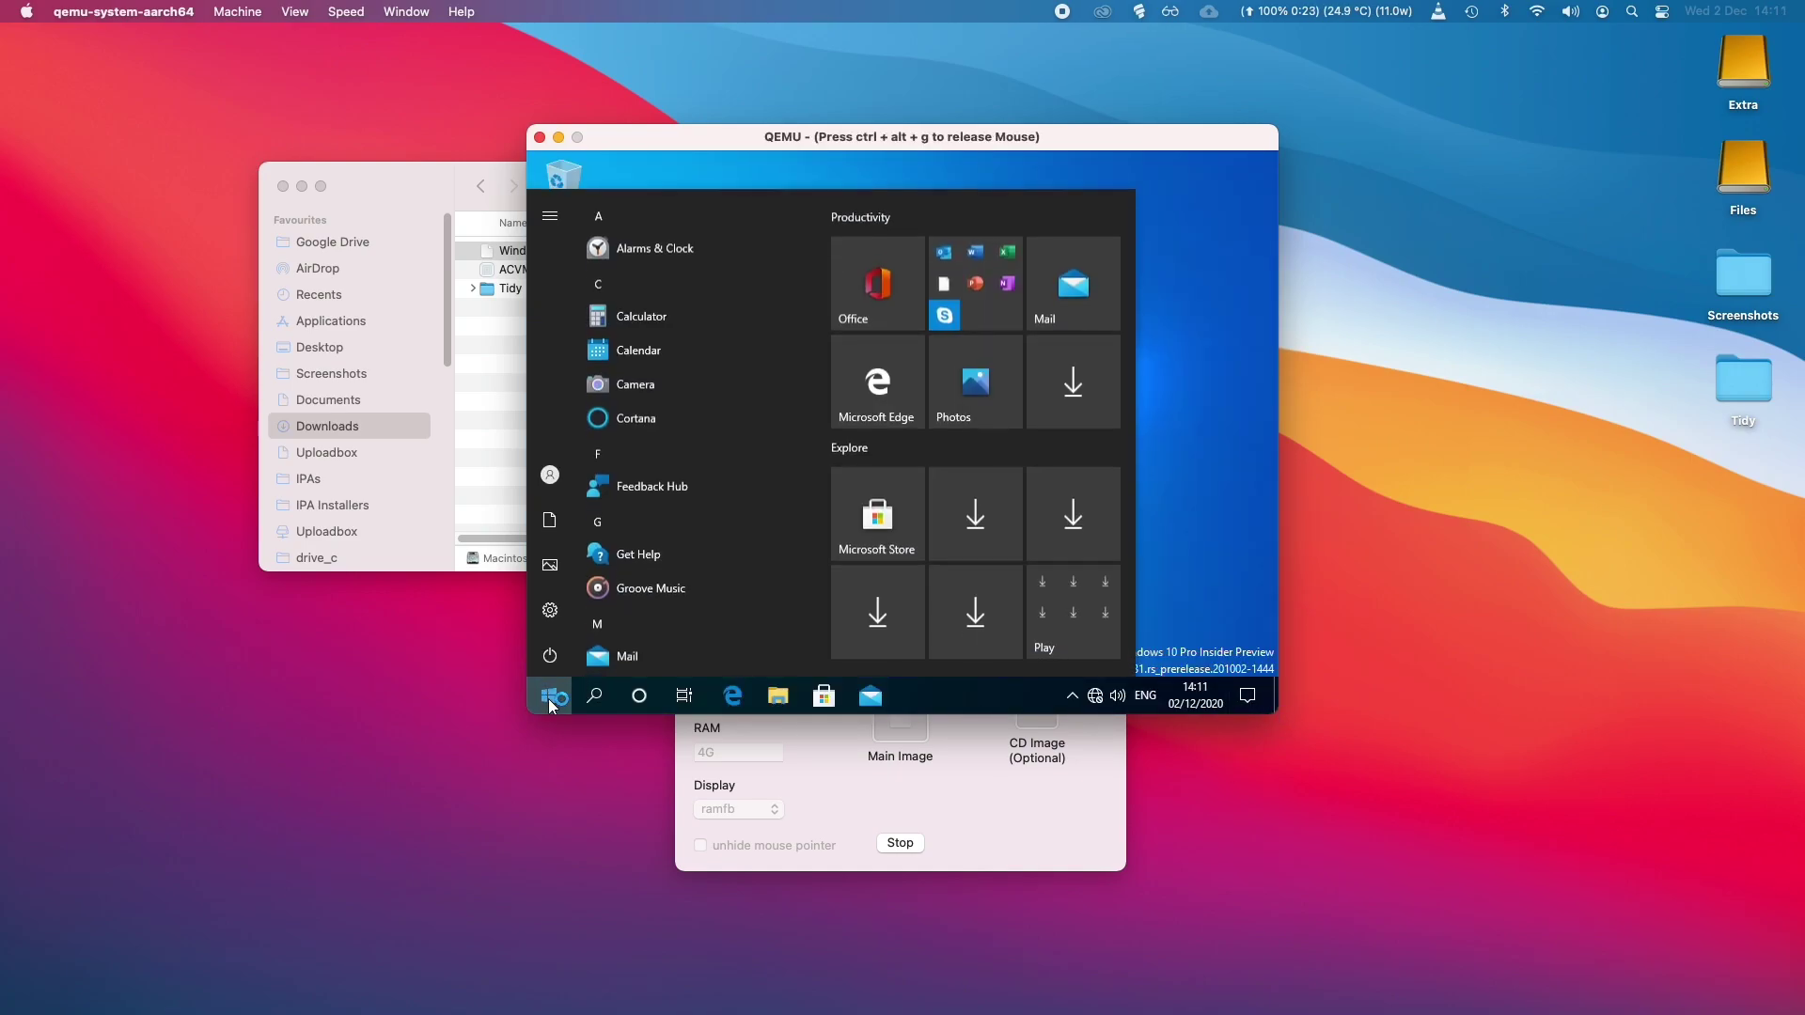
left_click(1190, 428)
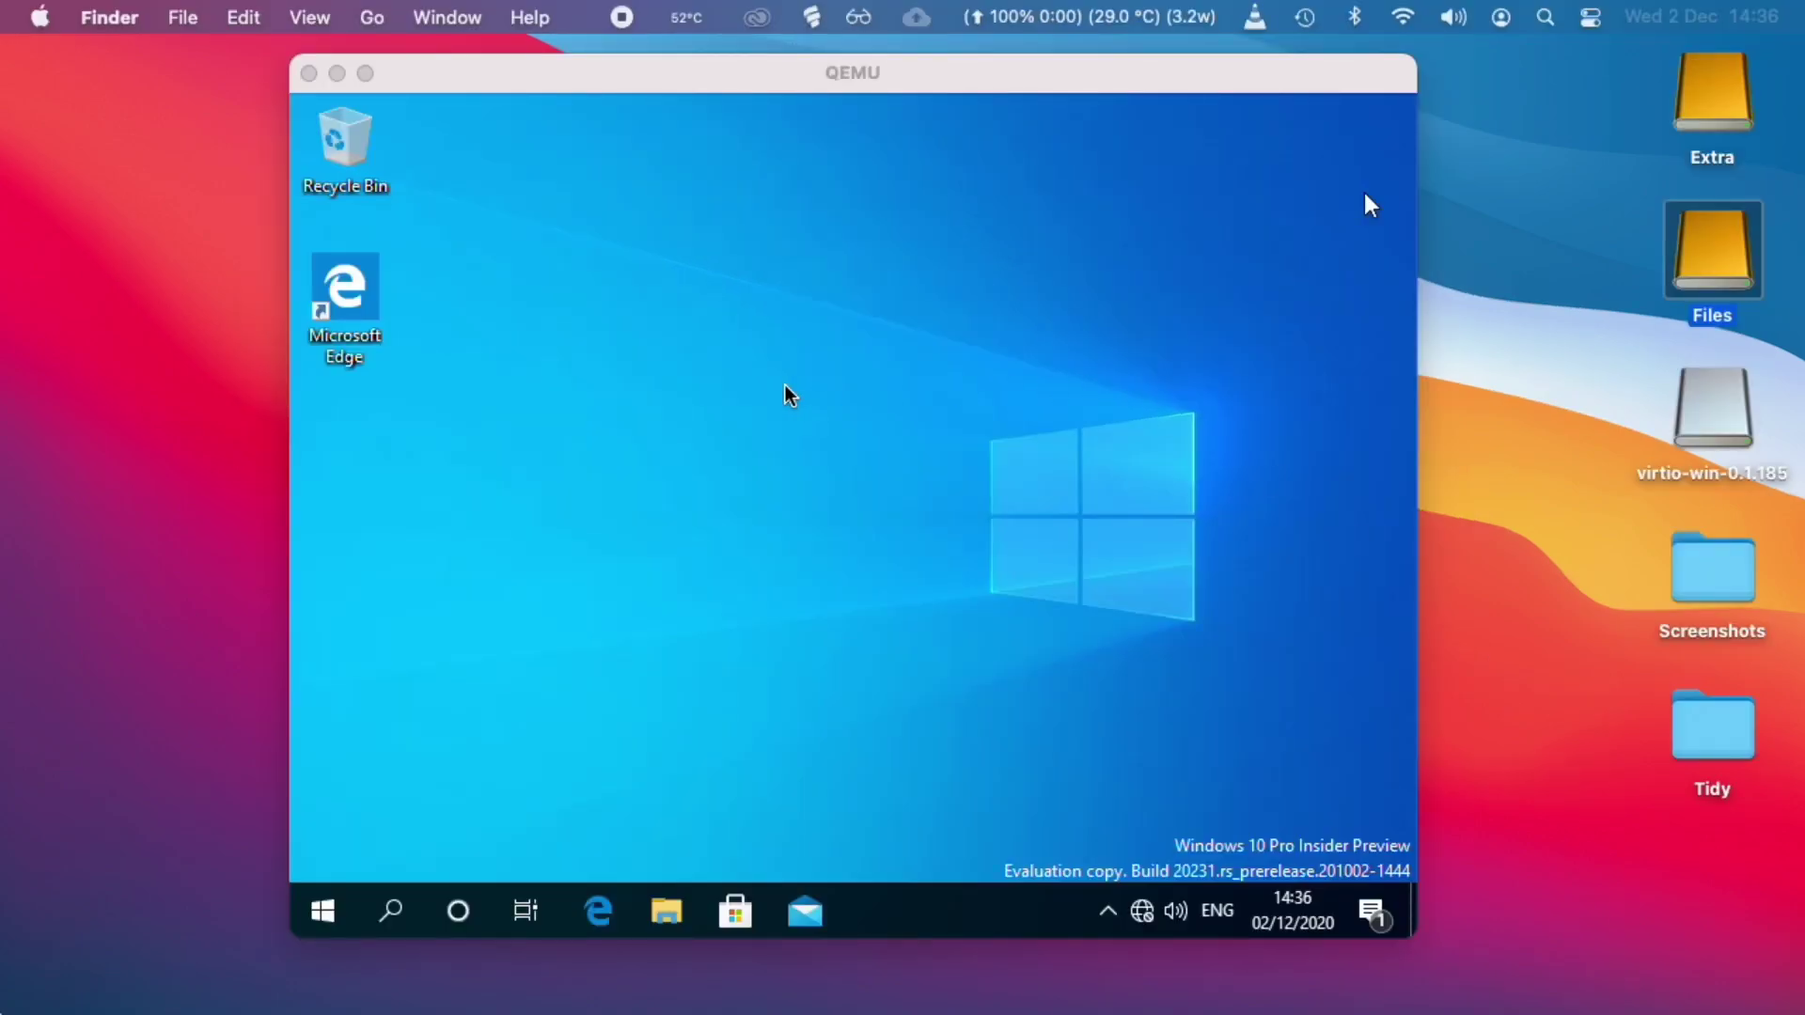
left_click(1363, 193)
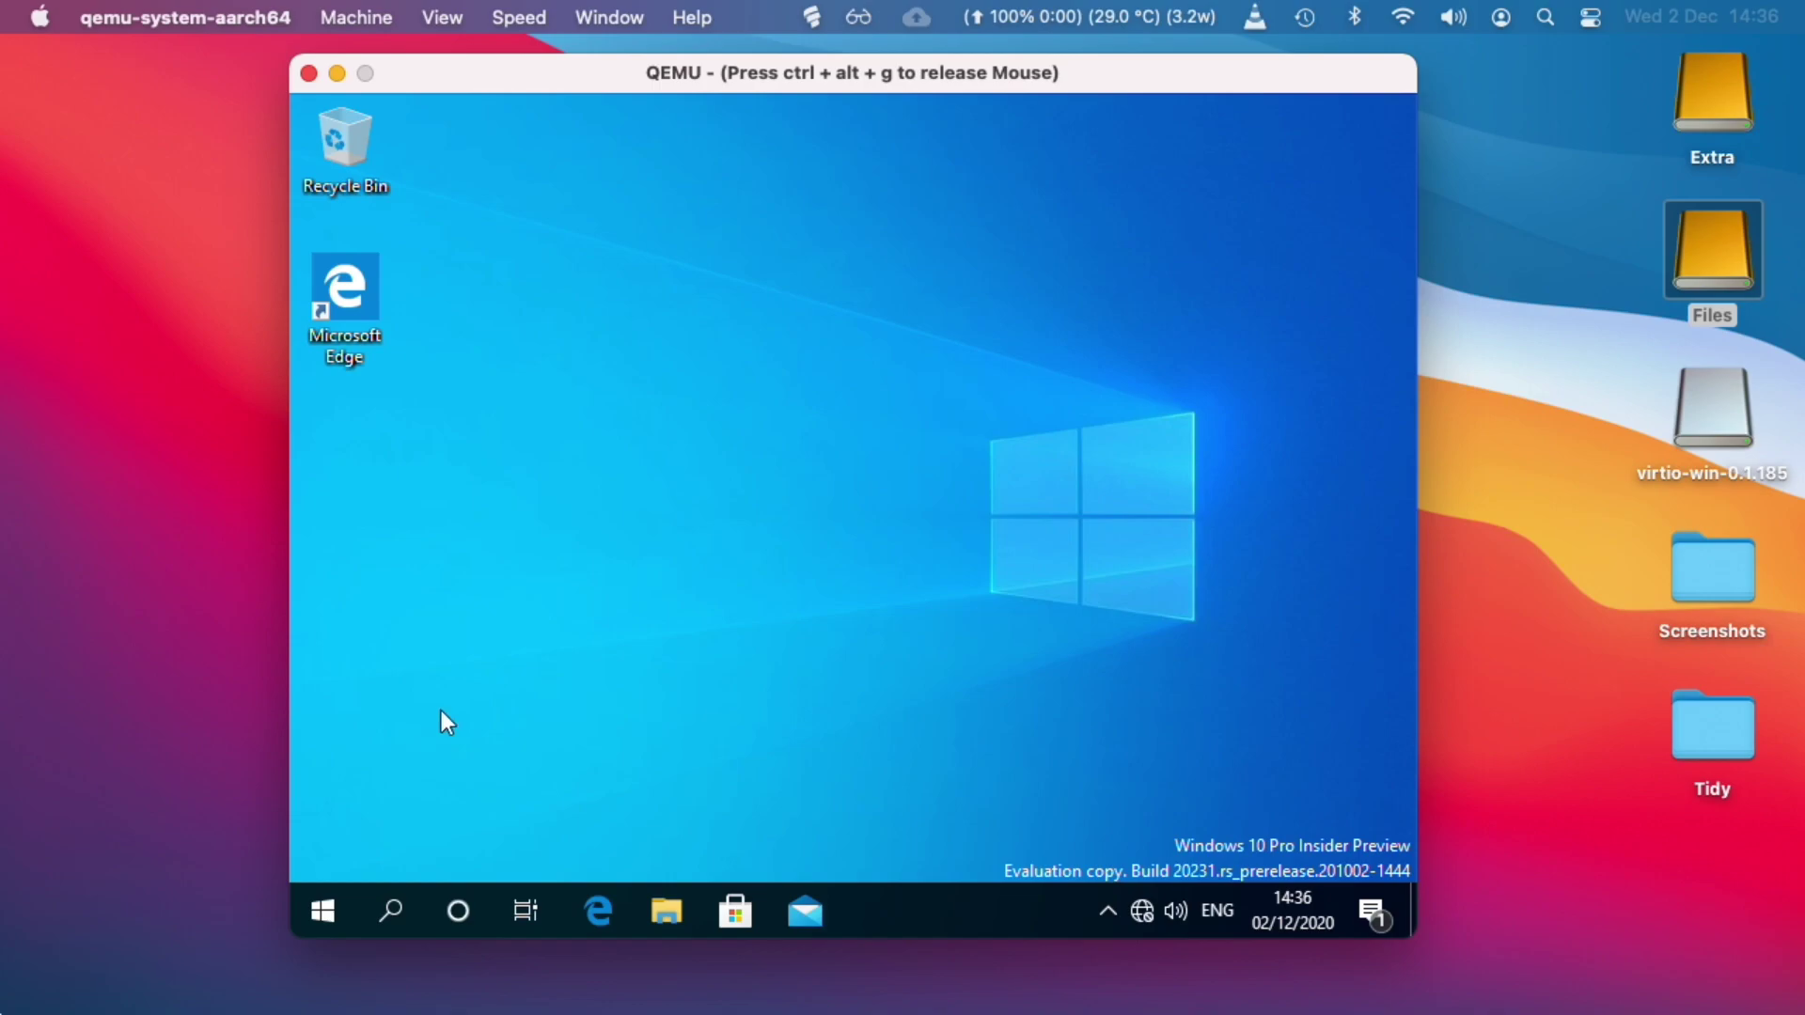
left_click(320, 903)
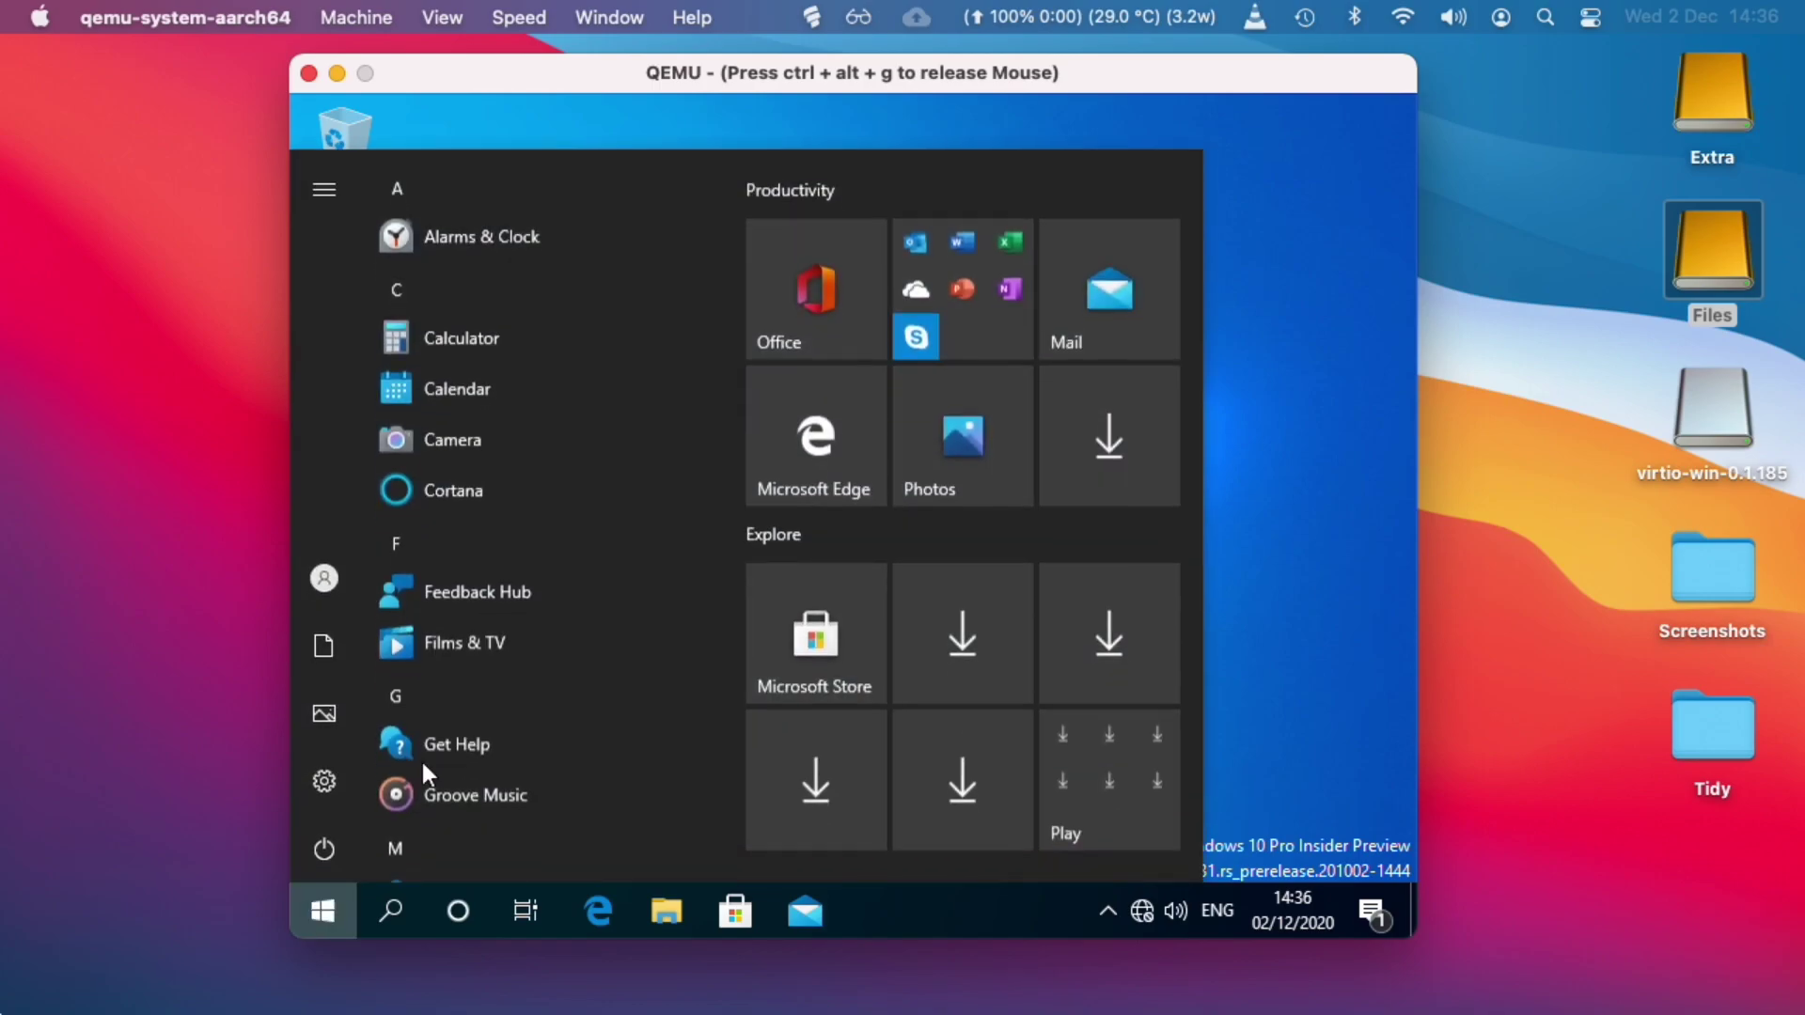
scroll(489, 748, "down", 3)
scroll(492, 762, "down", 15)
scroll(492, 758, "up", 3)
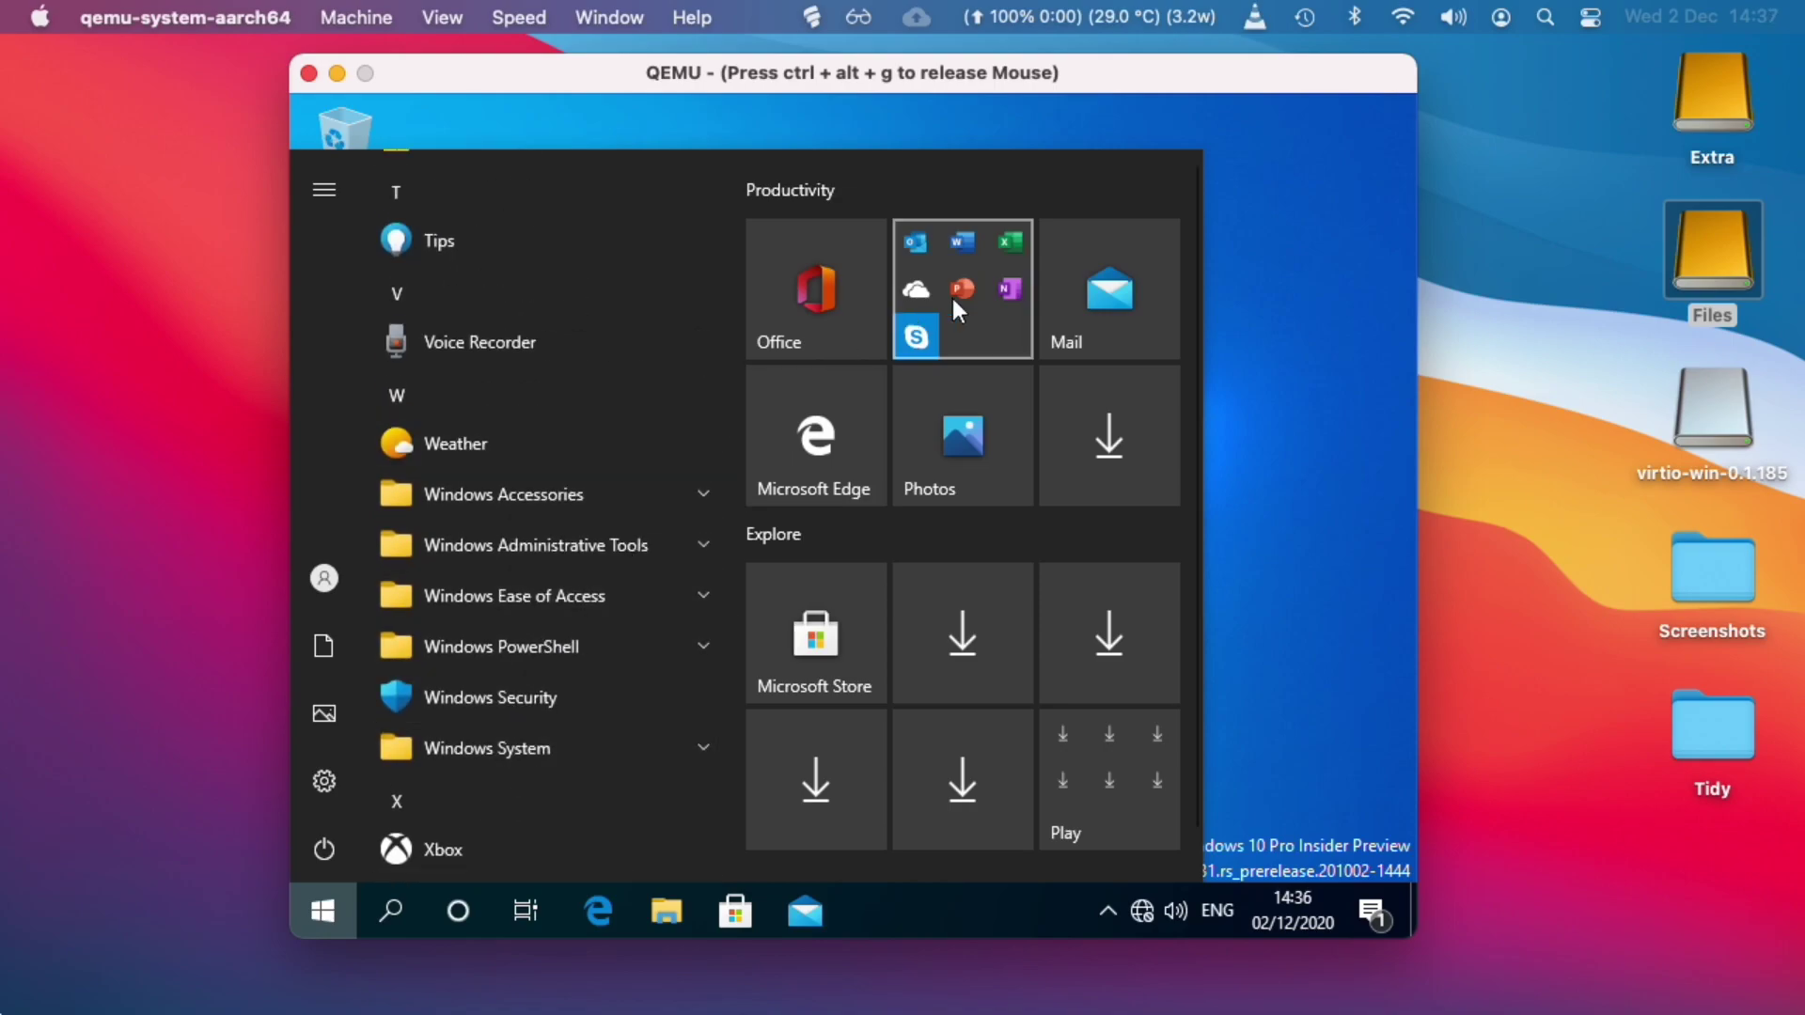
Launch WordPad via Start search, type 'test', and close it without saving.
left_click(1284, 205)
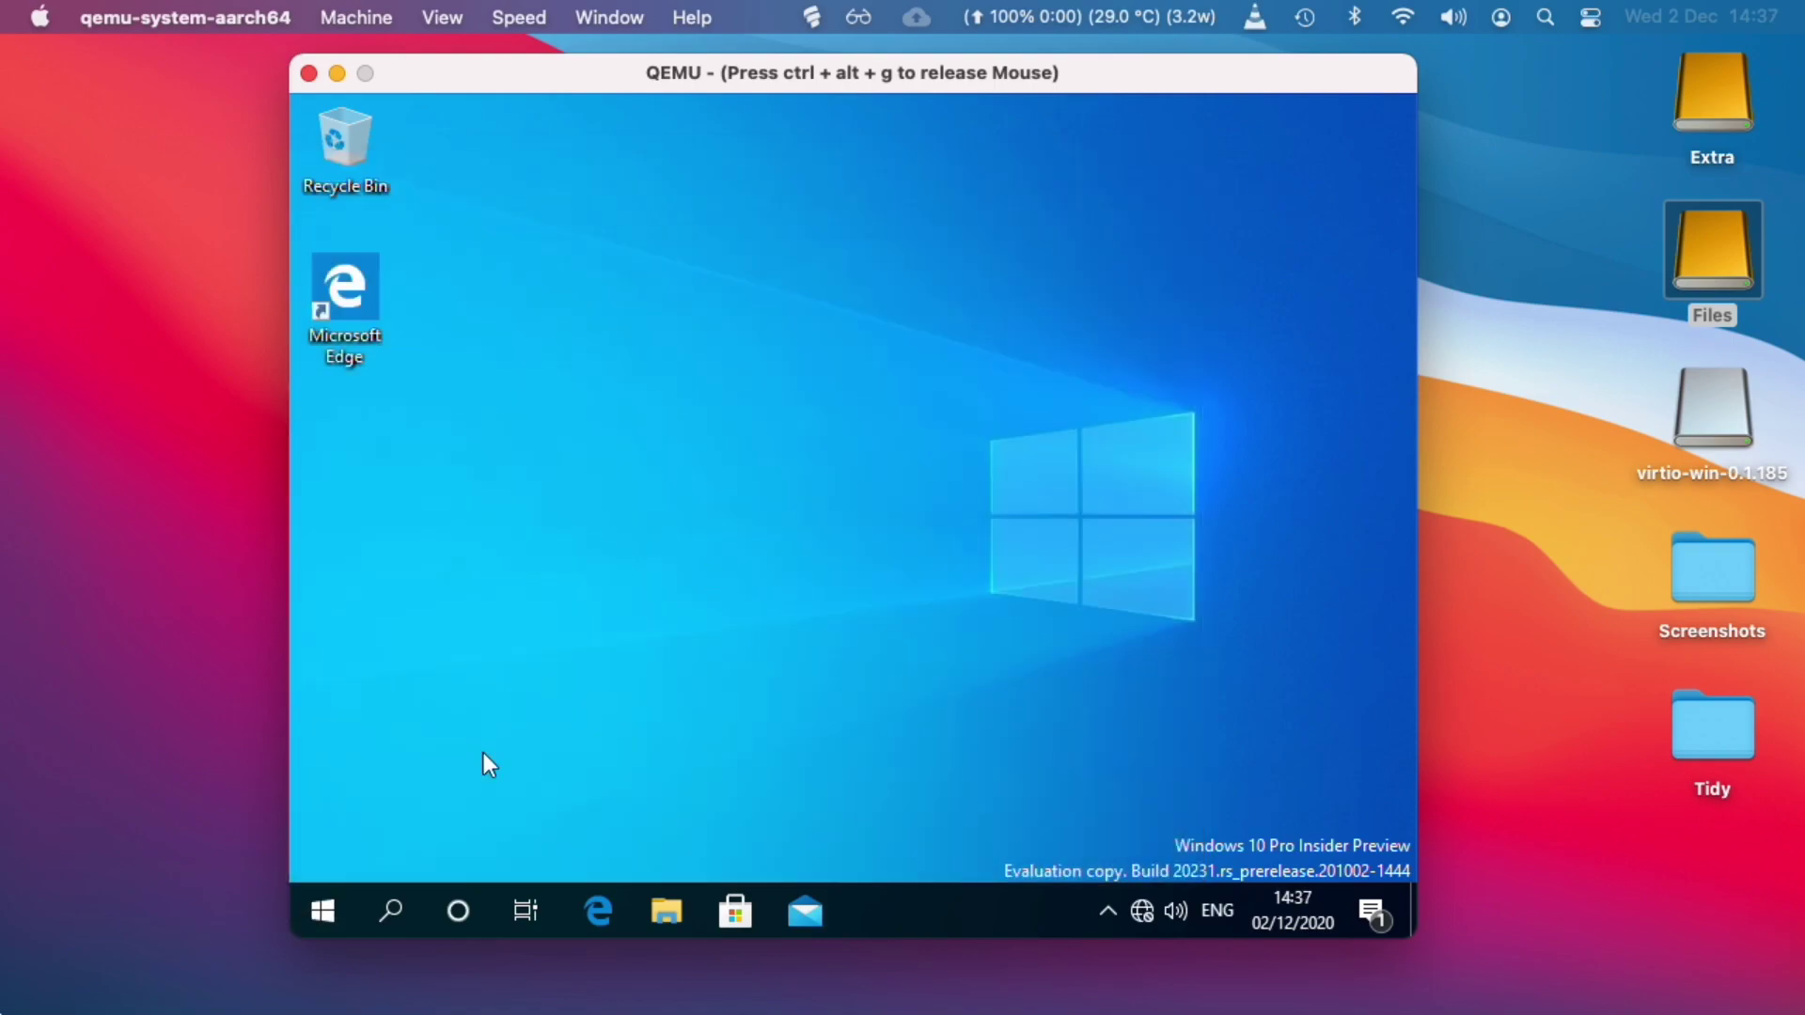
left_click(329, 895)
type("word")
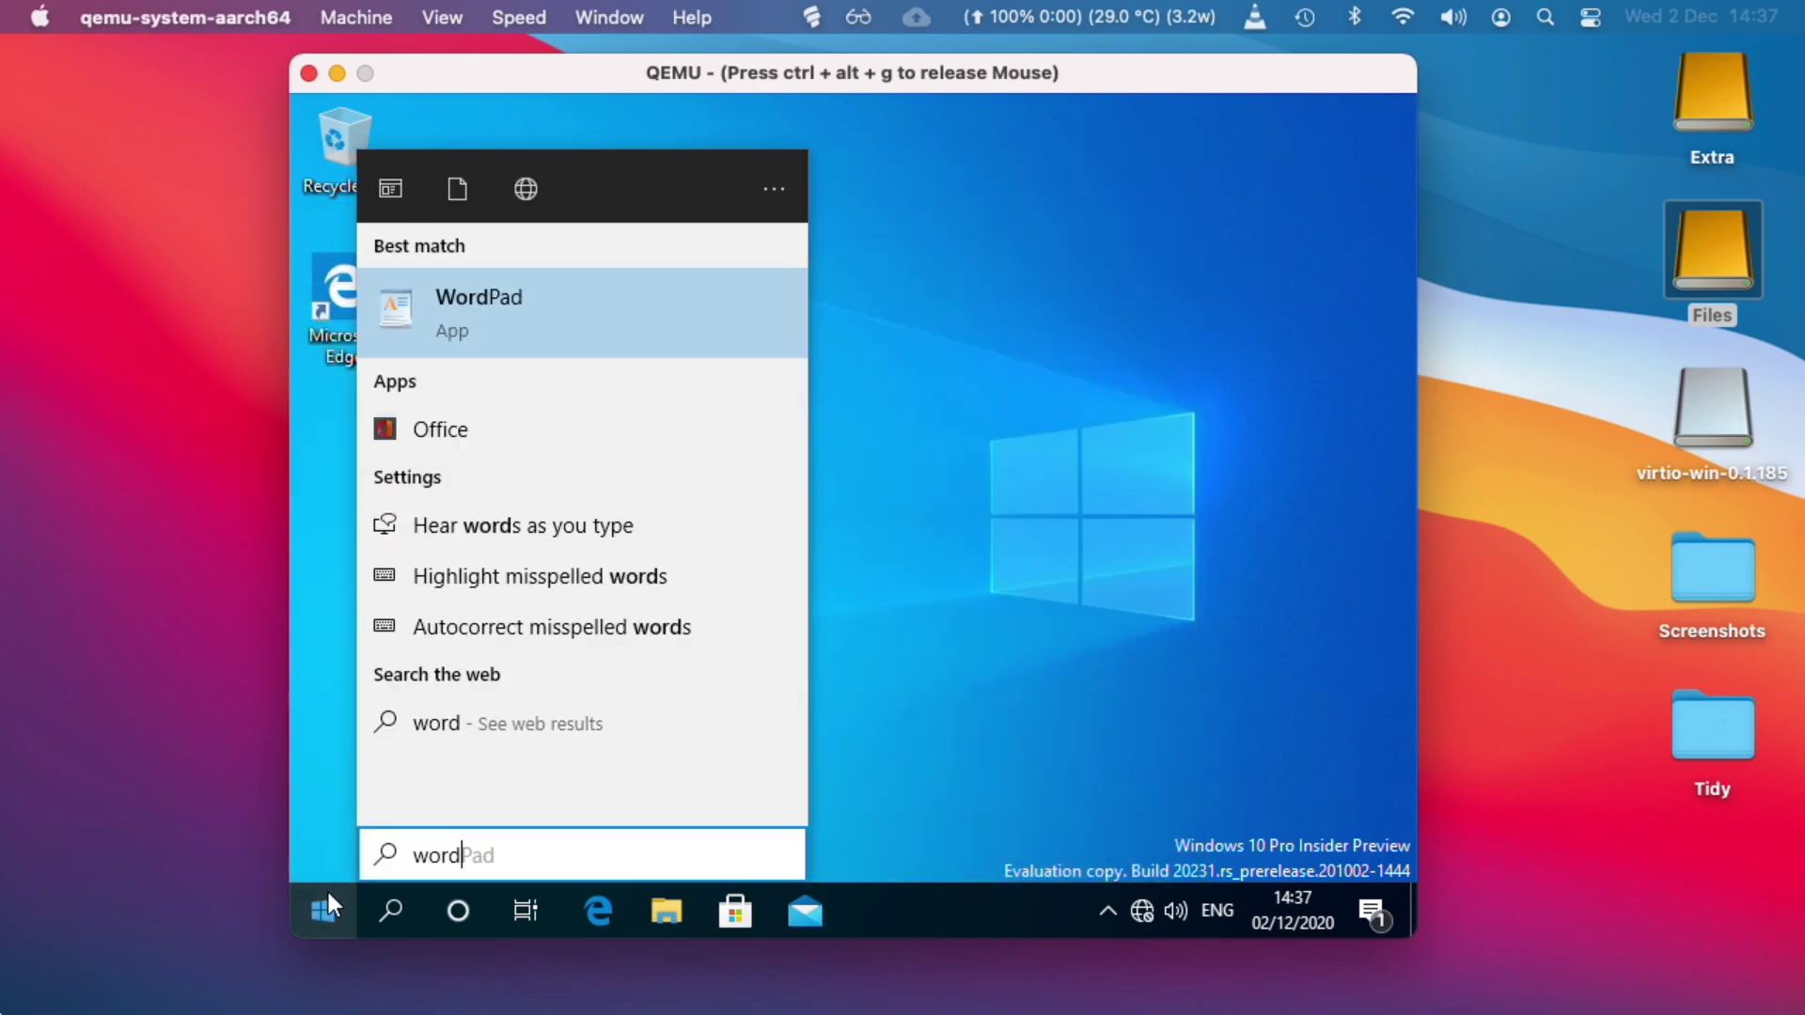
key("Return")
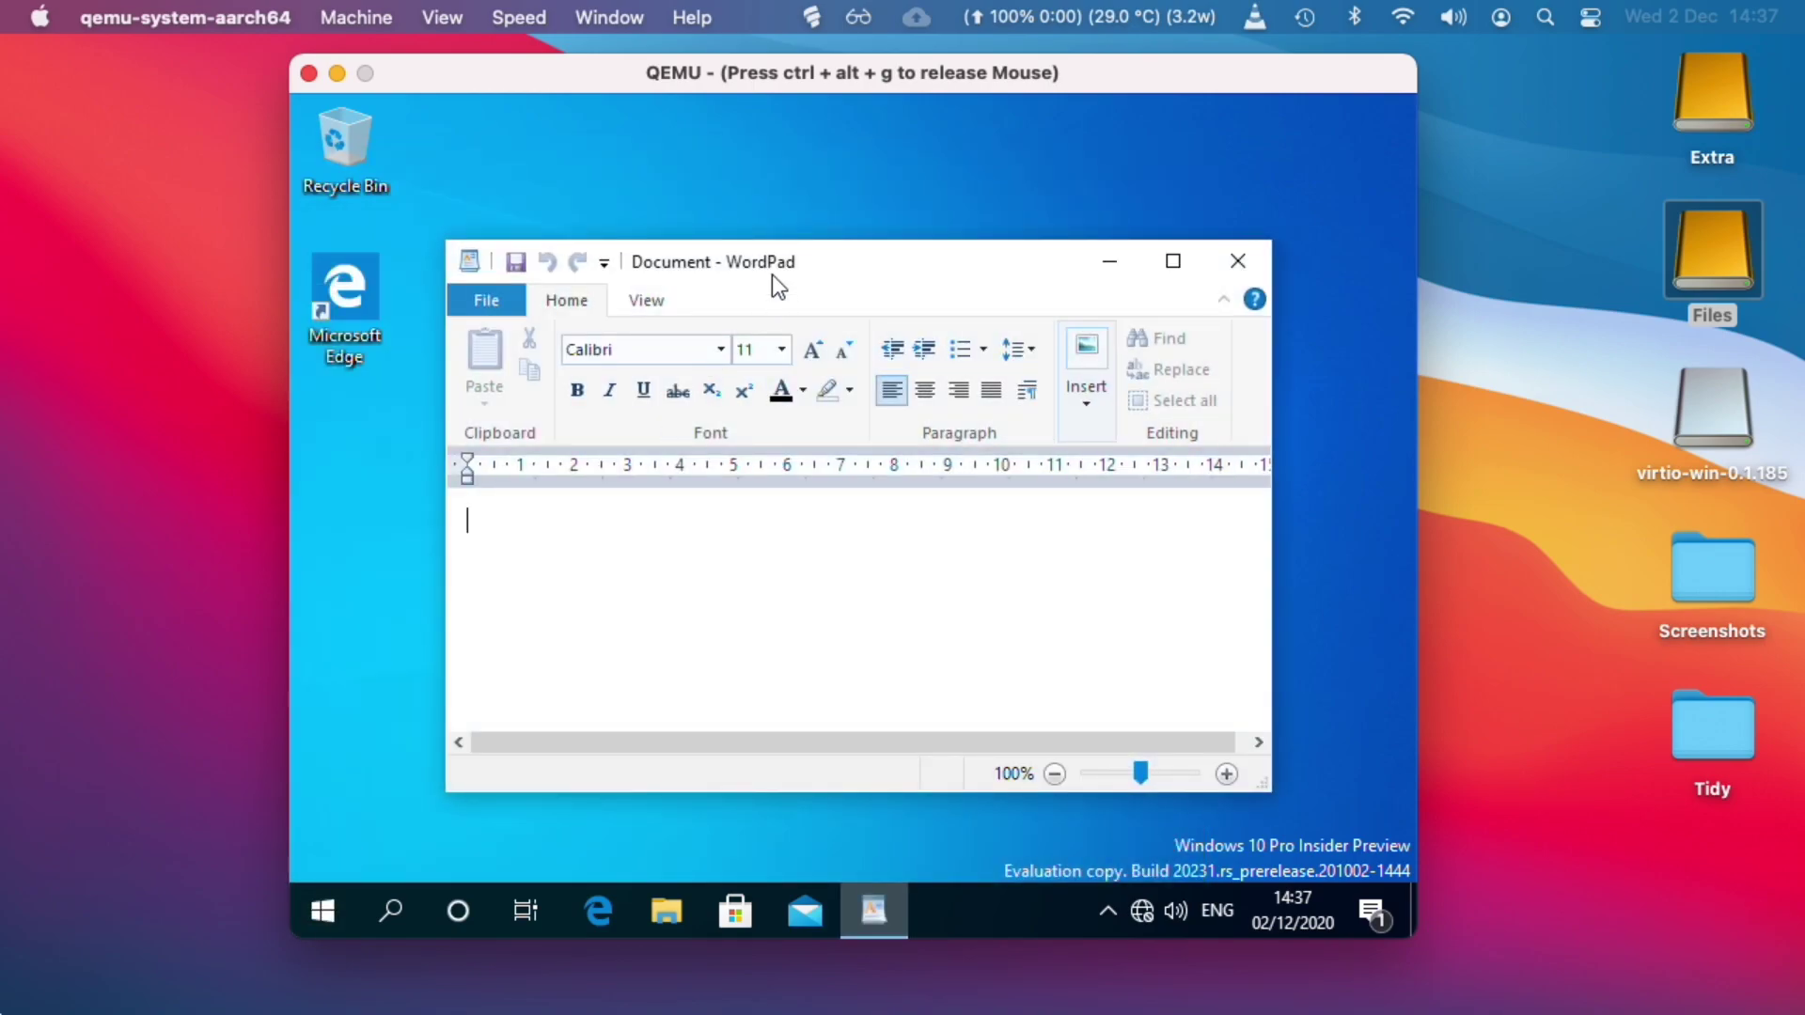
double_click(775, 262)
type("test")
left_click(1371, 109)
left_click(918, 500)
Launch OneNote from the Start app list and maximize its window.
left_click(318, 910)
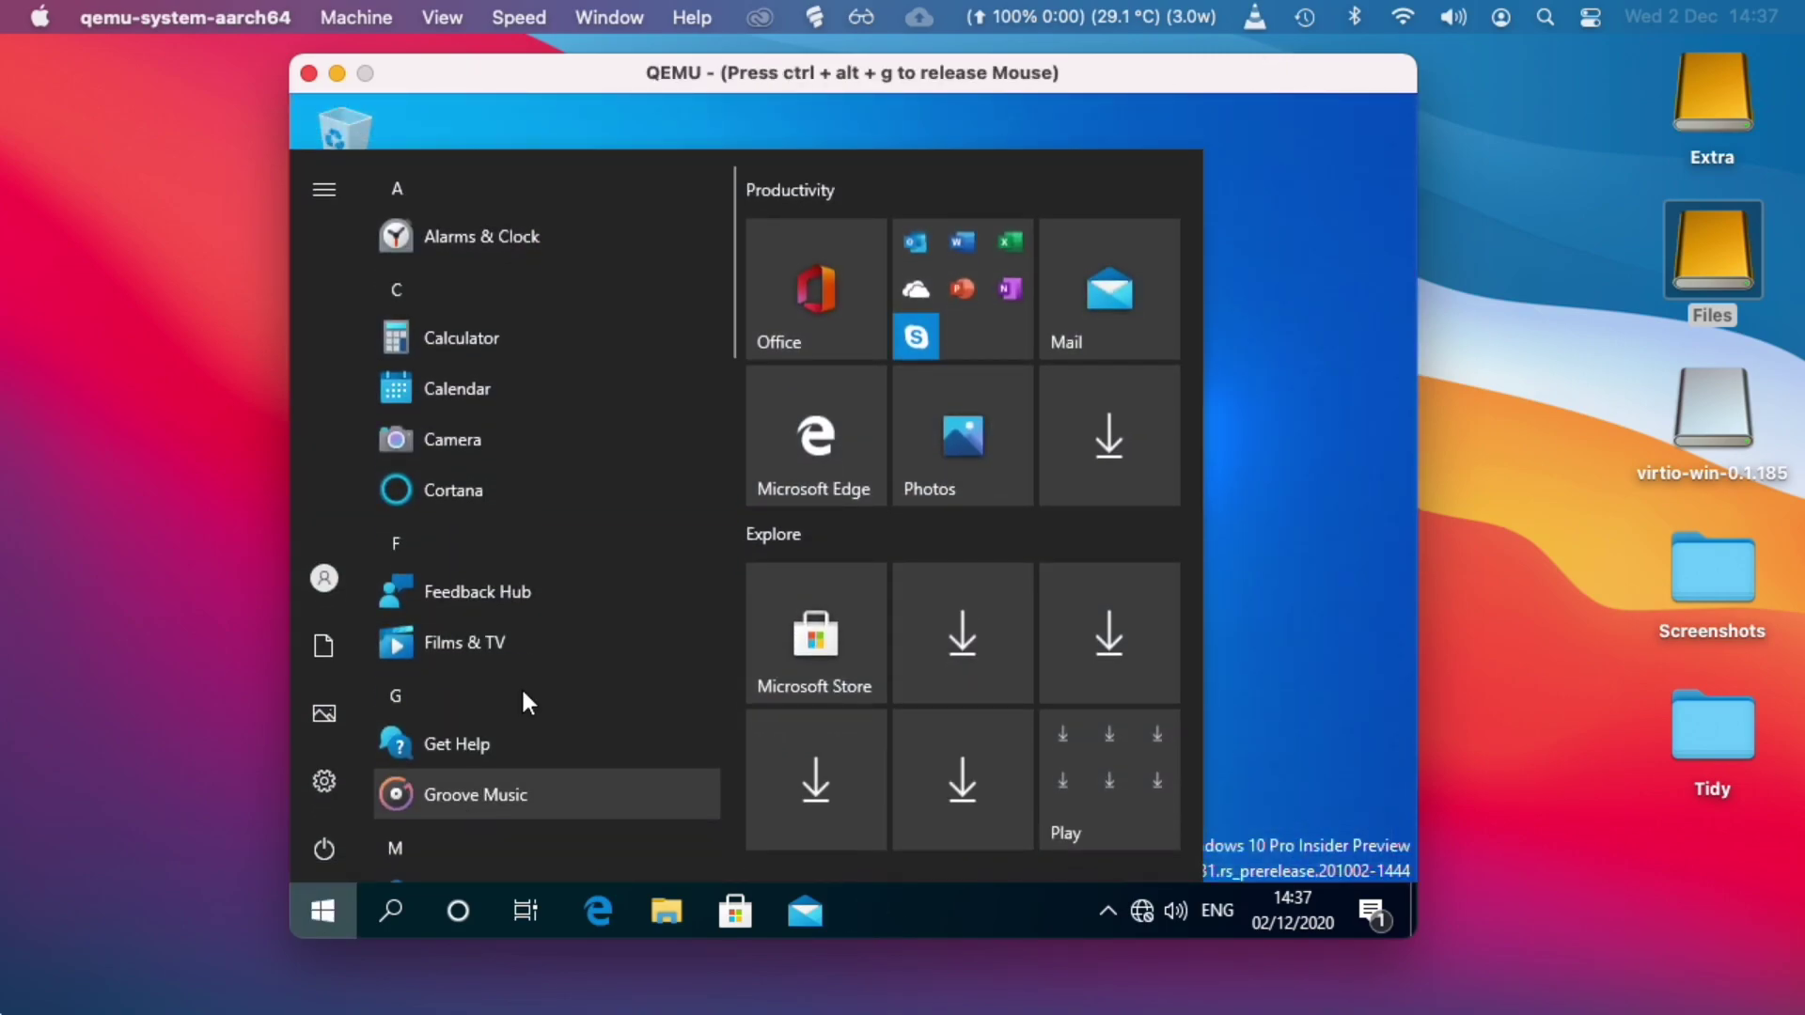
scroll(601, 575, "down", 15)
scroll(602, 576, "up", 8)
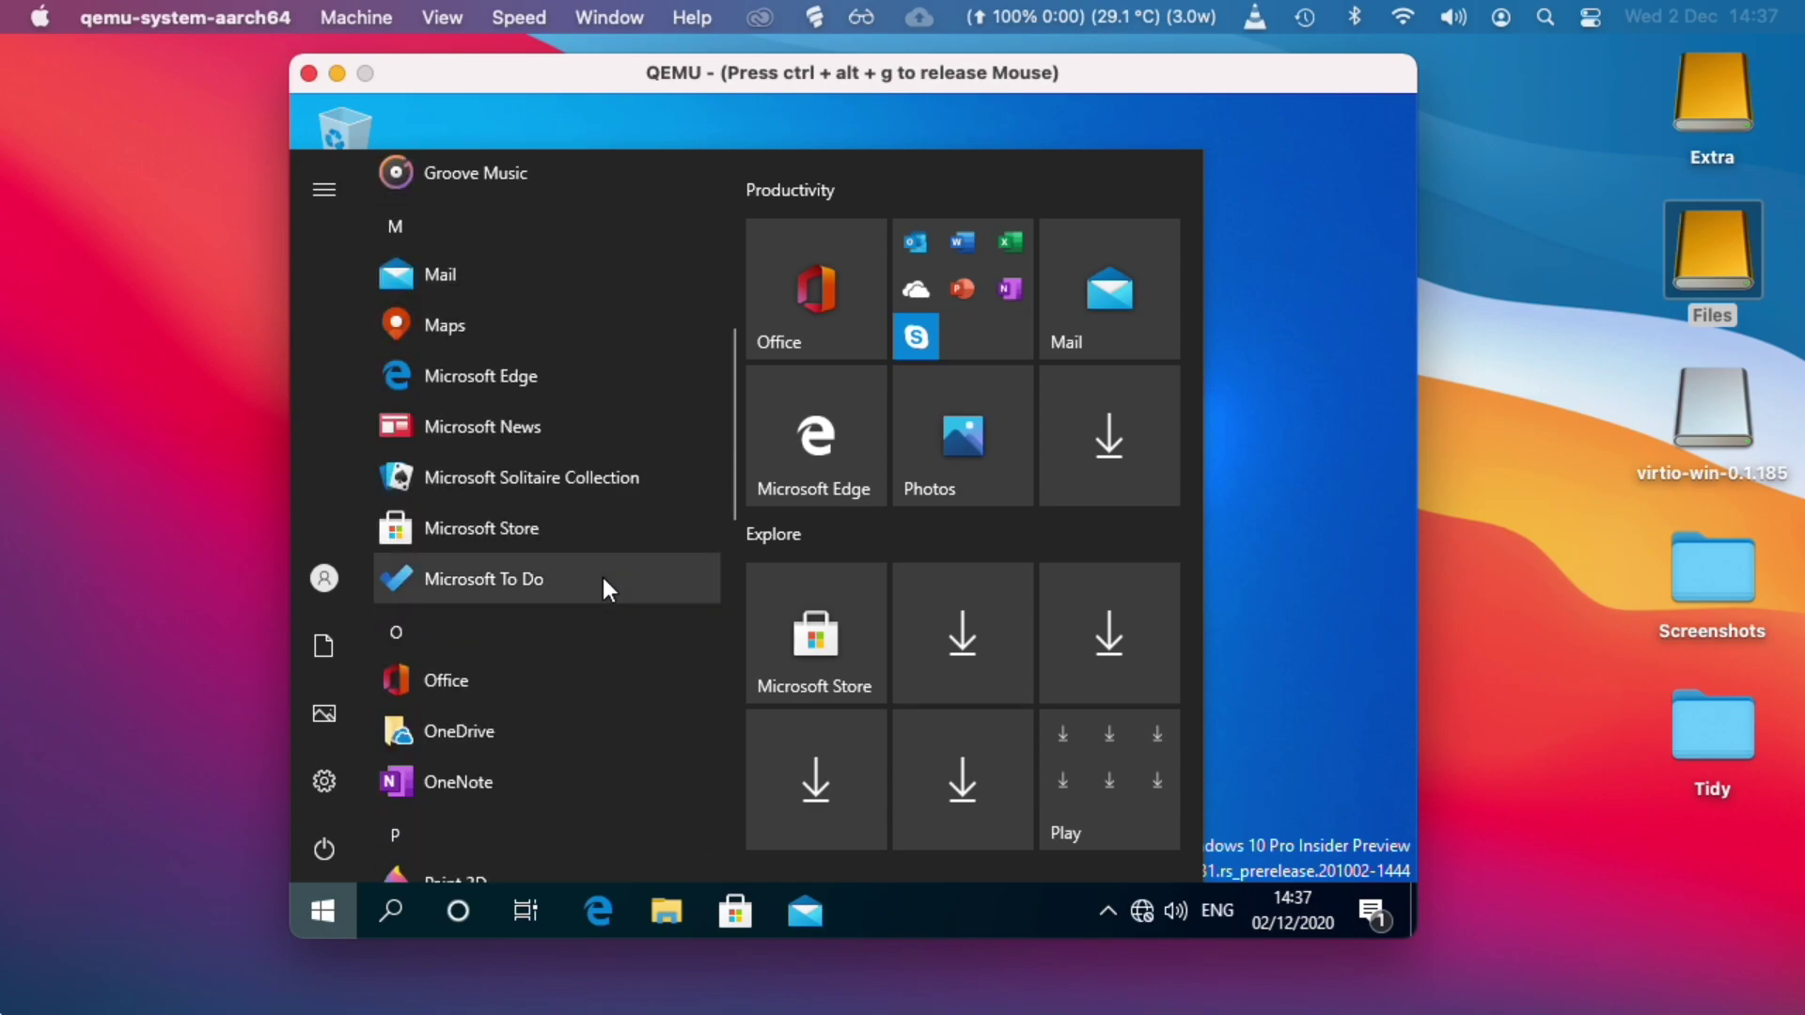
left_click(492, 773)
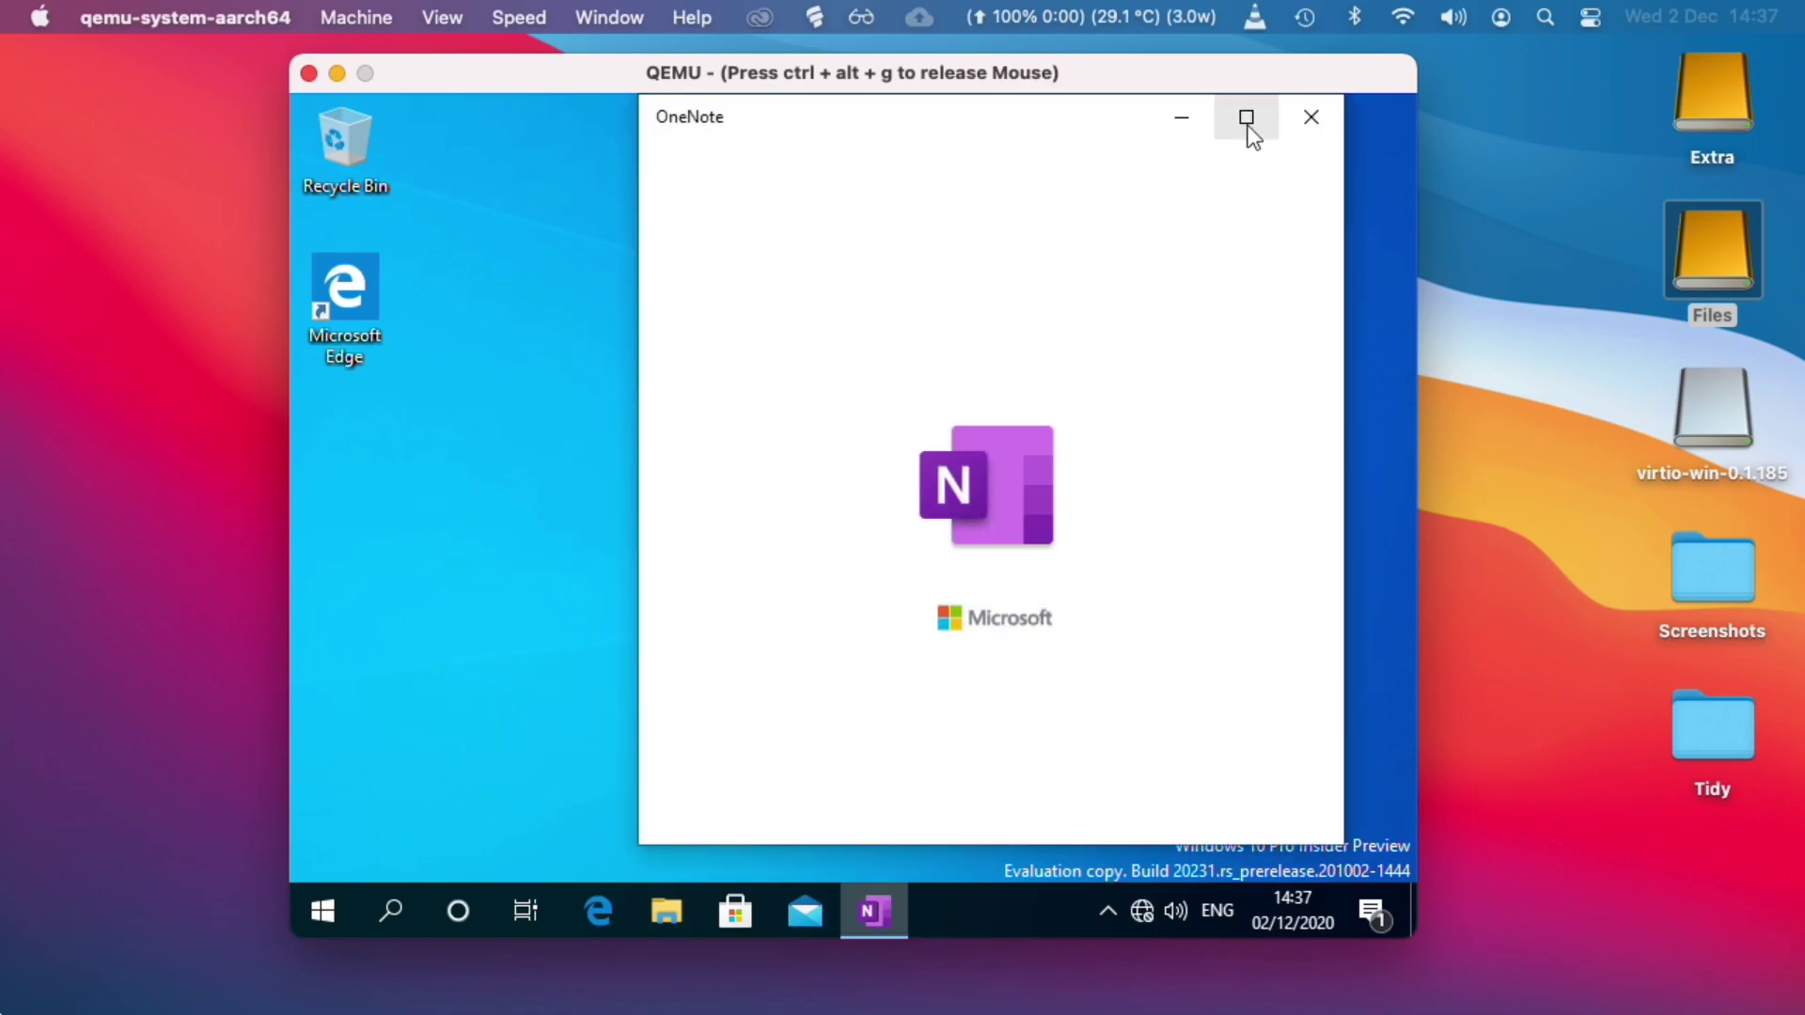
left_click(1248, 120)
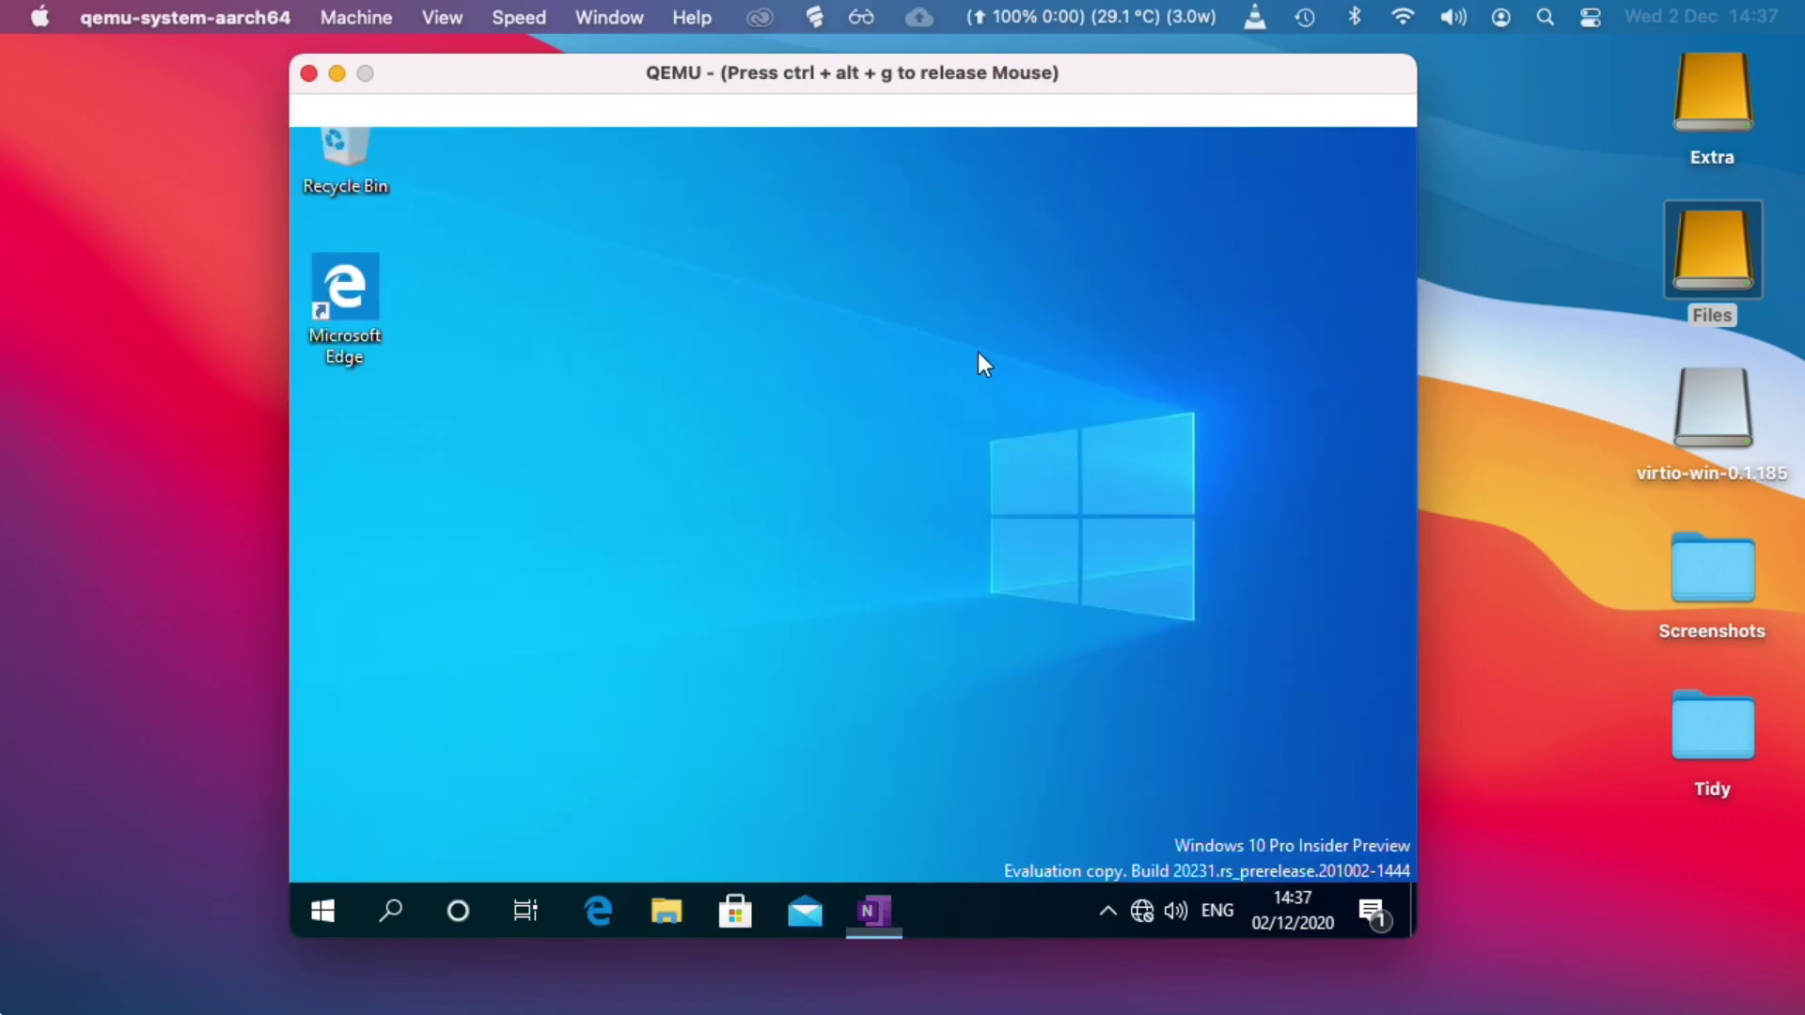
Open the Camera app, move its window right, and close it.
left_click(319, 908)
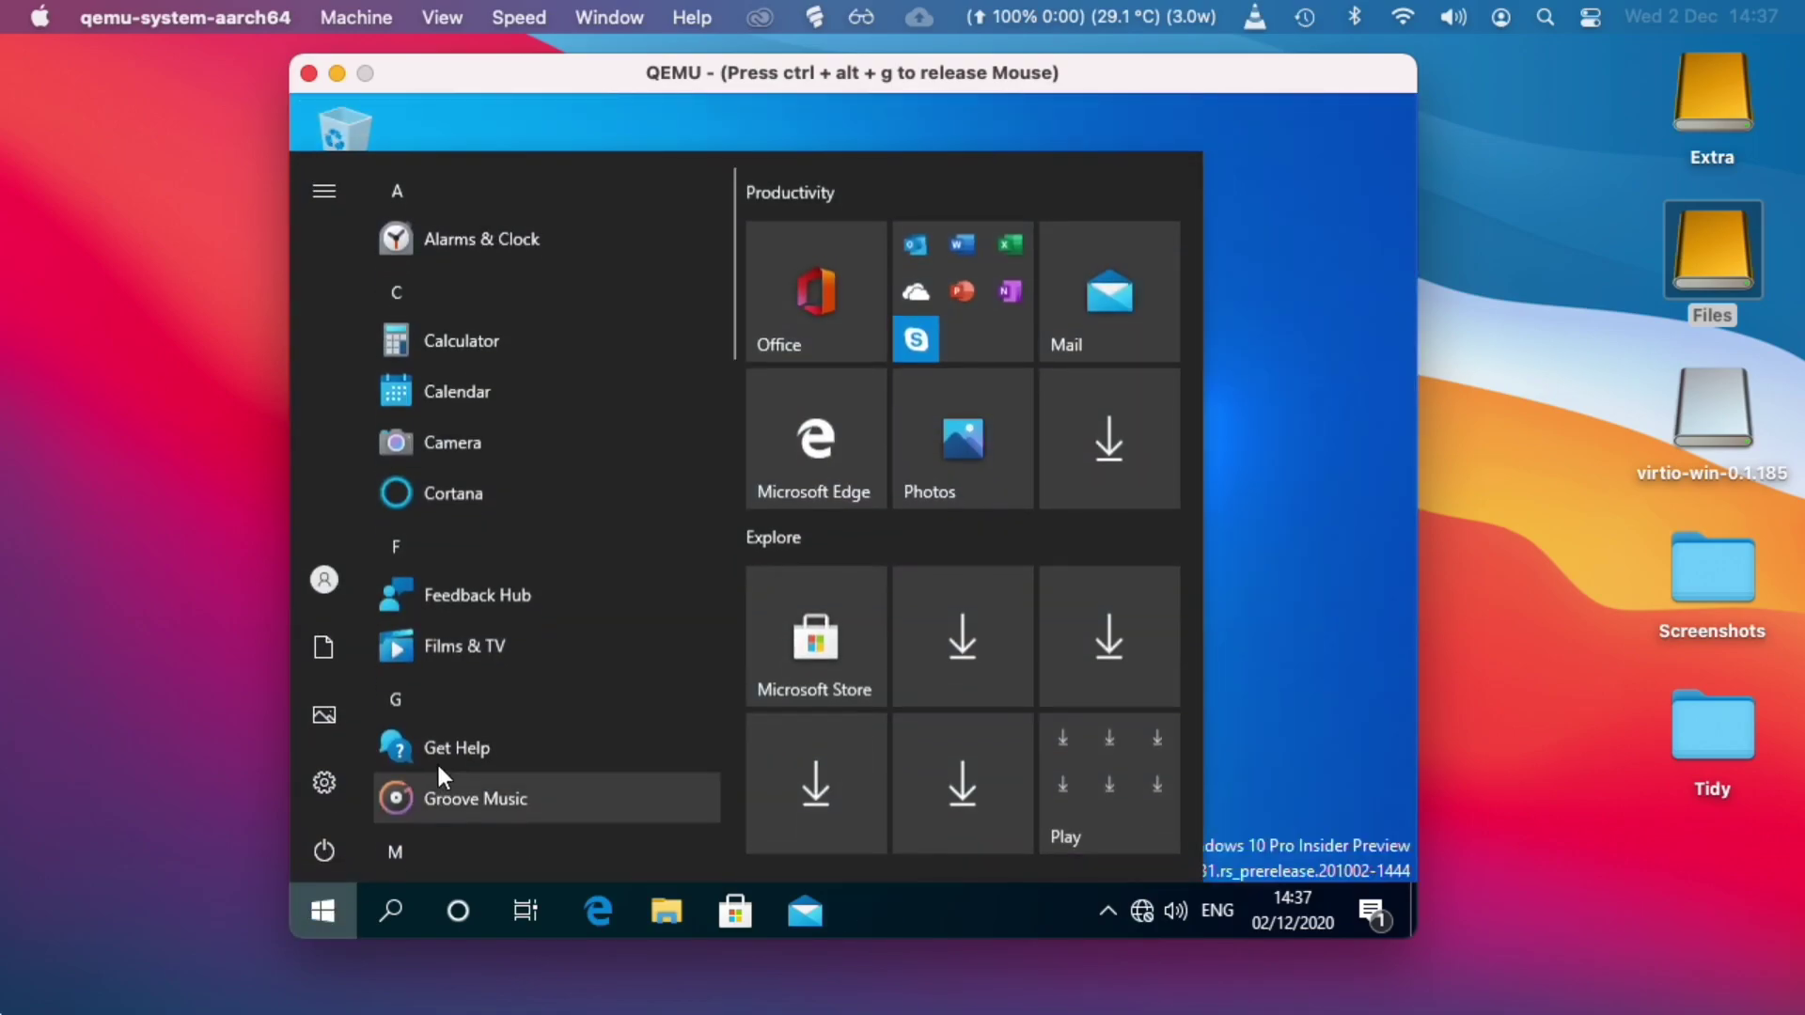
left_click(548, 449)
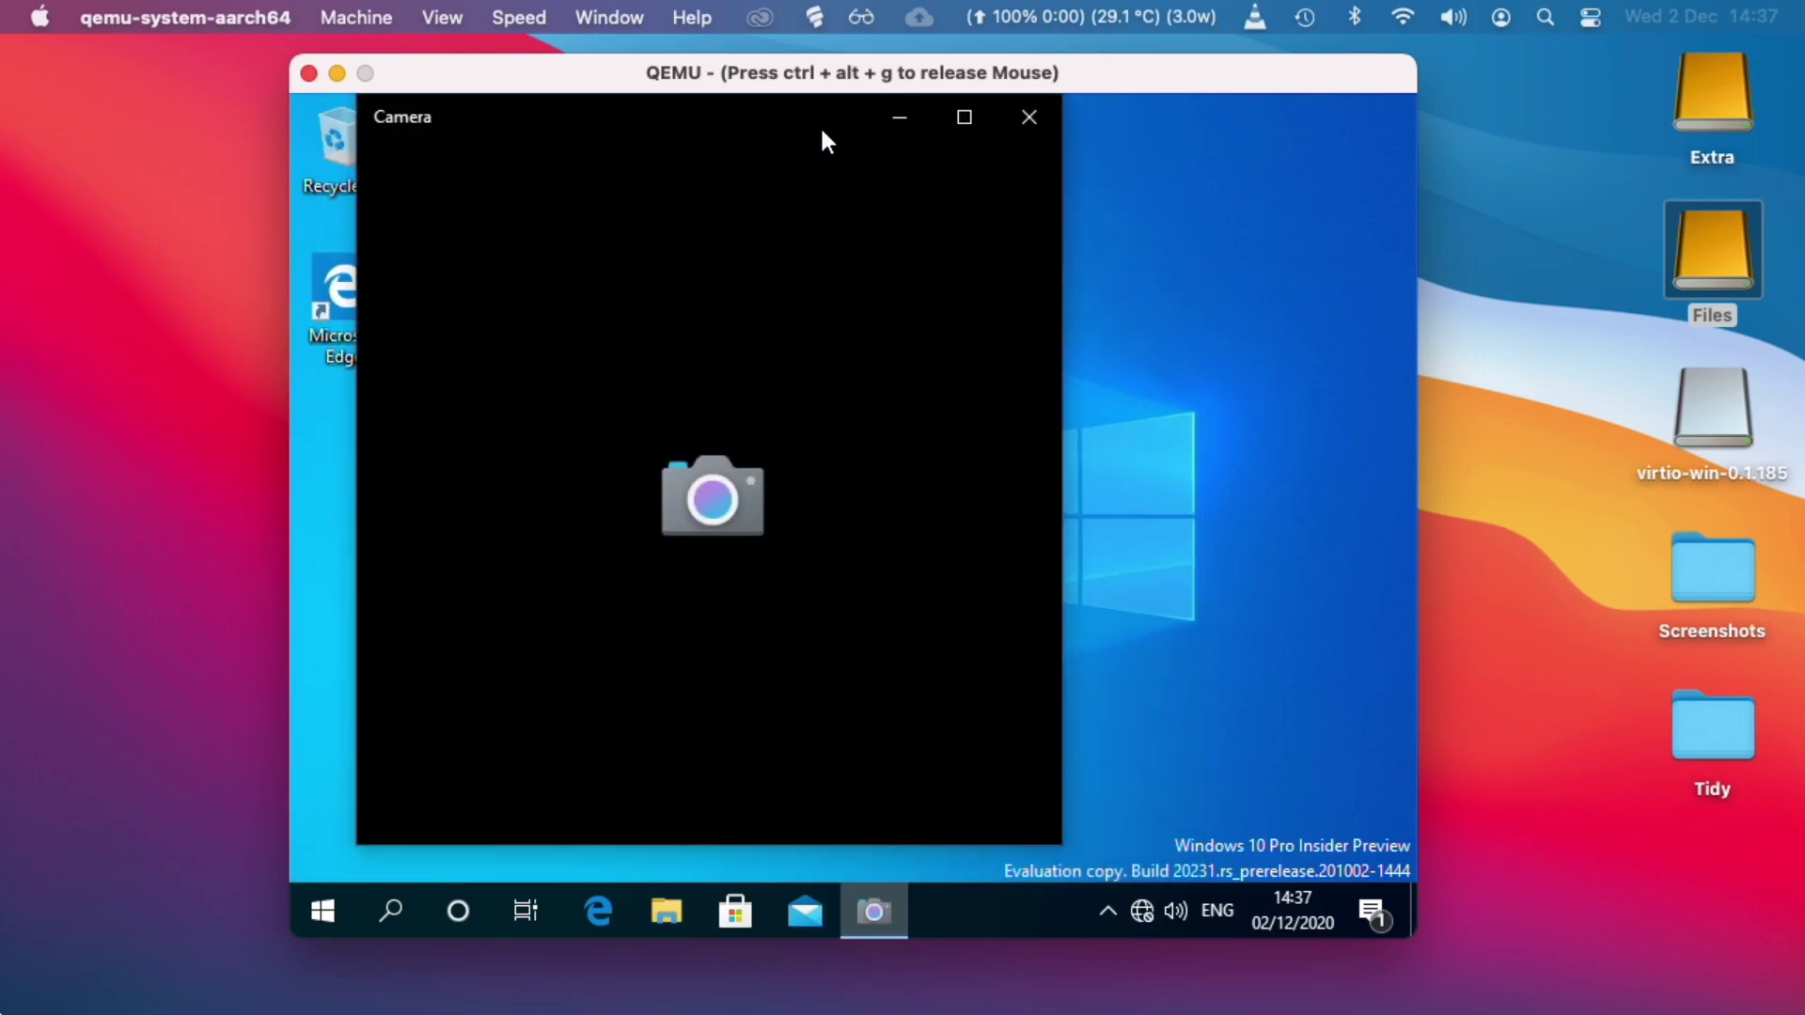
left_click_drag(816, 131, 927, 137)
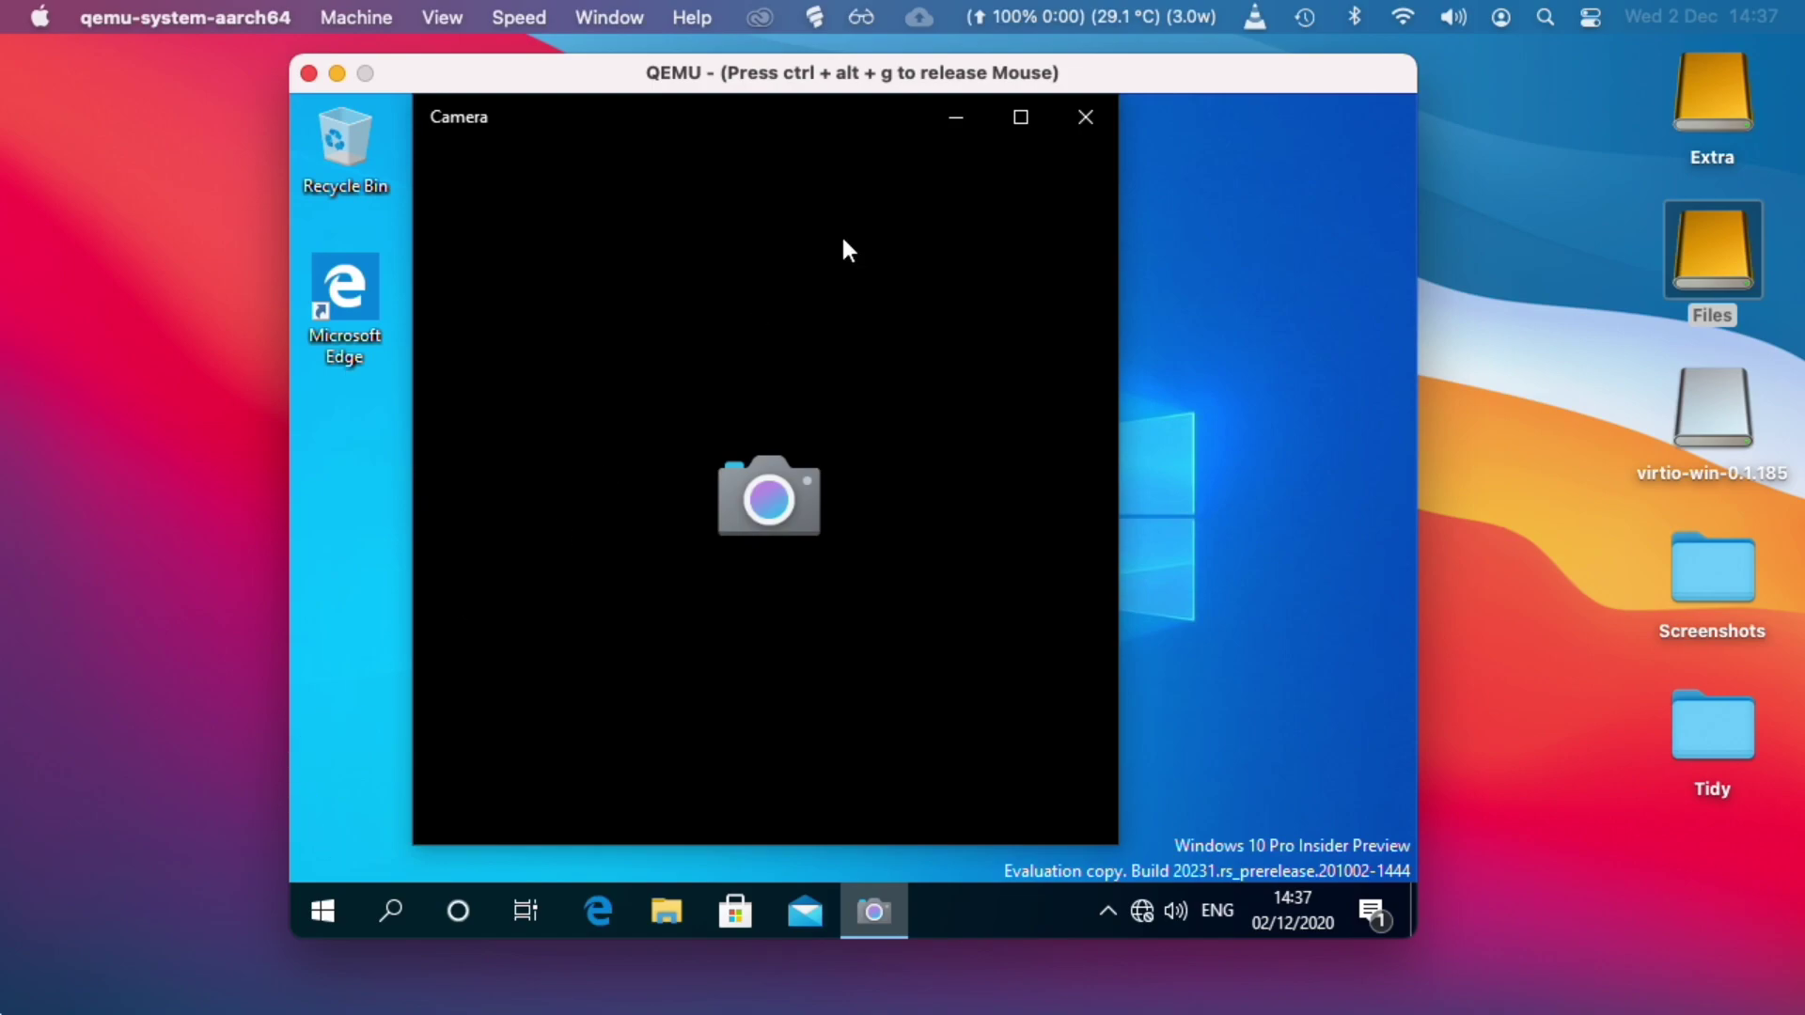
left_click(1077, 119)
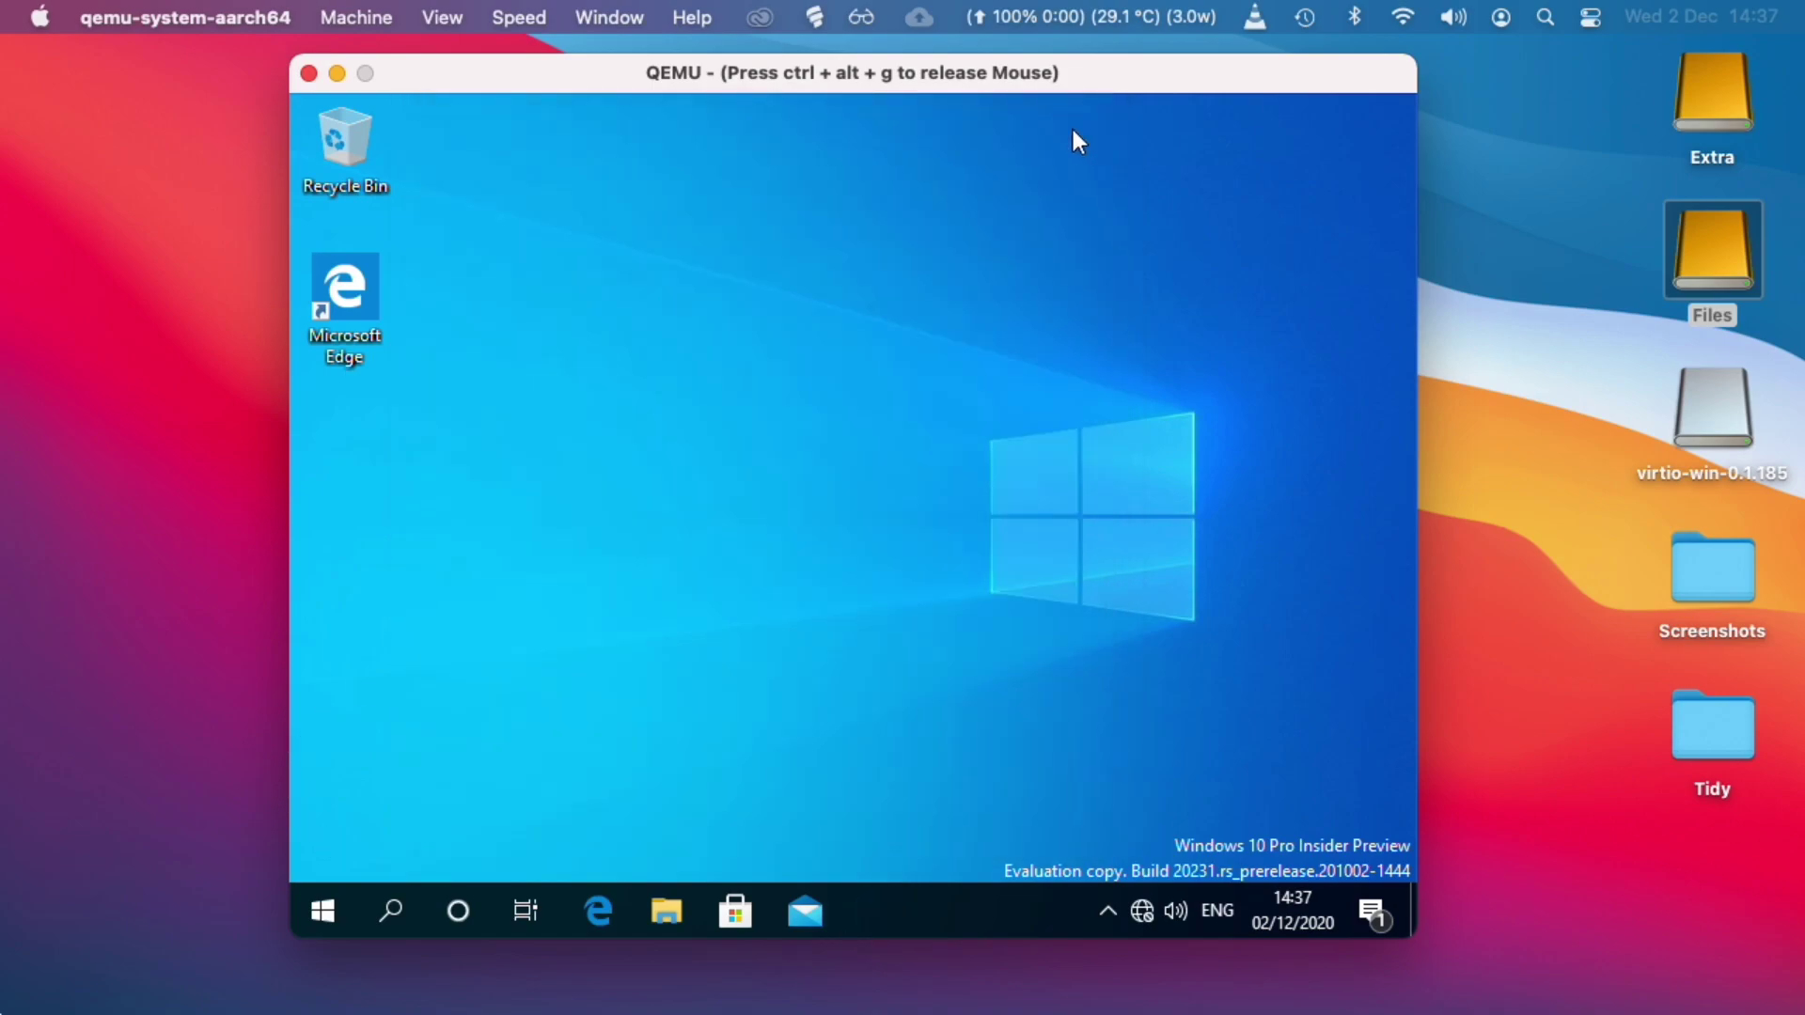
Launch Microsoft Solitaire Collection by searching 'solit' from Start.
left_click(314, 912)
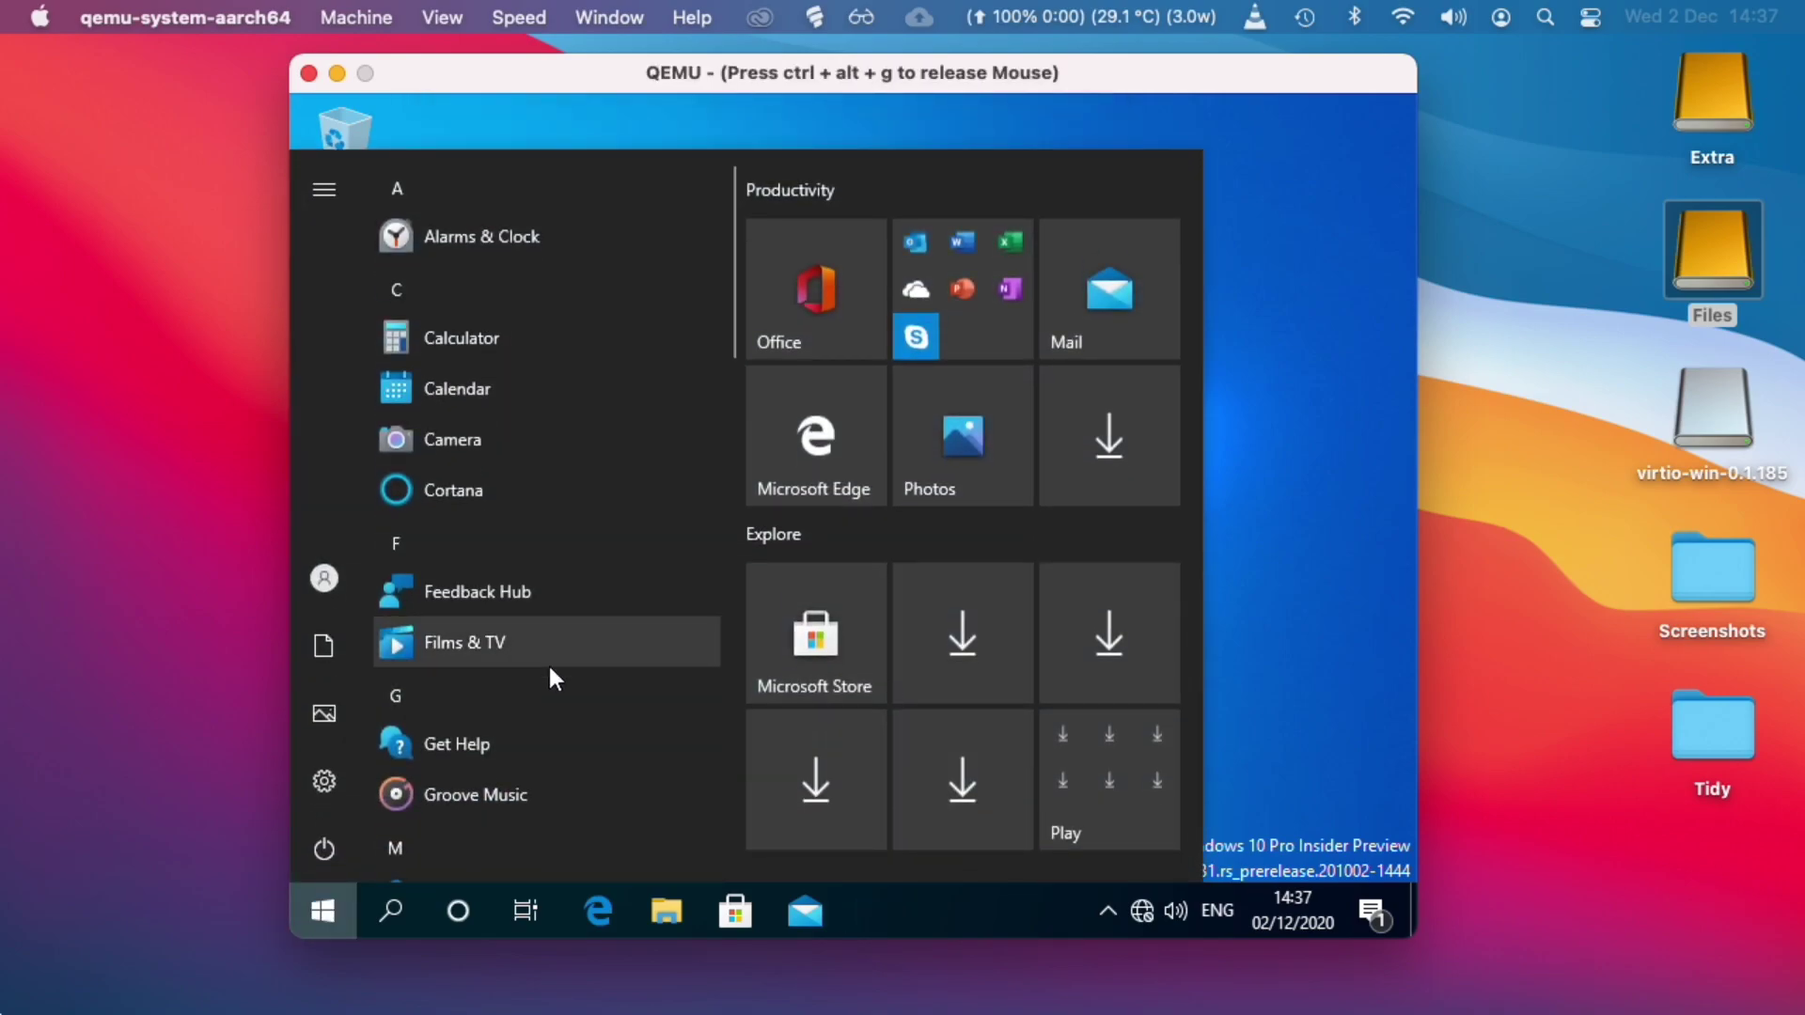
type("solit")
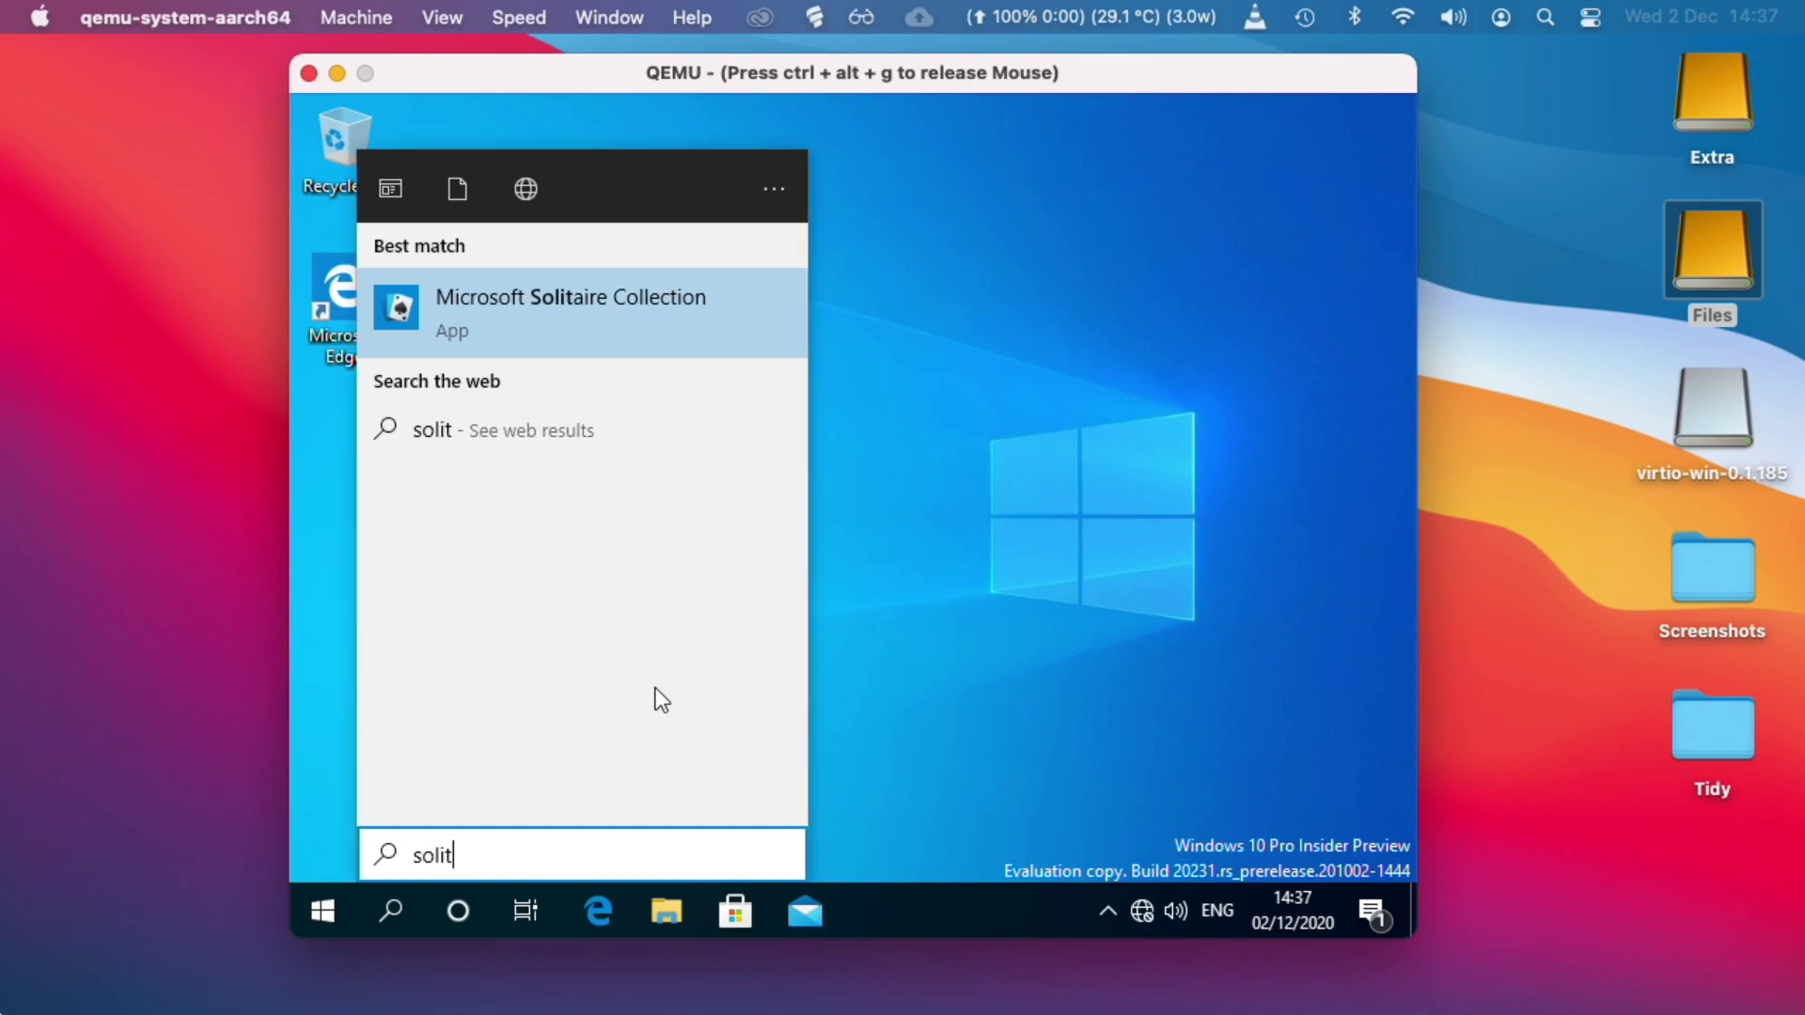
key("Return")
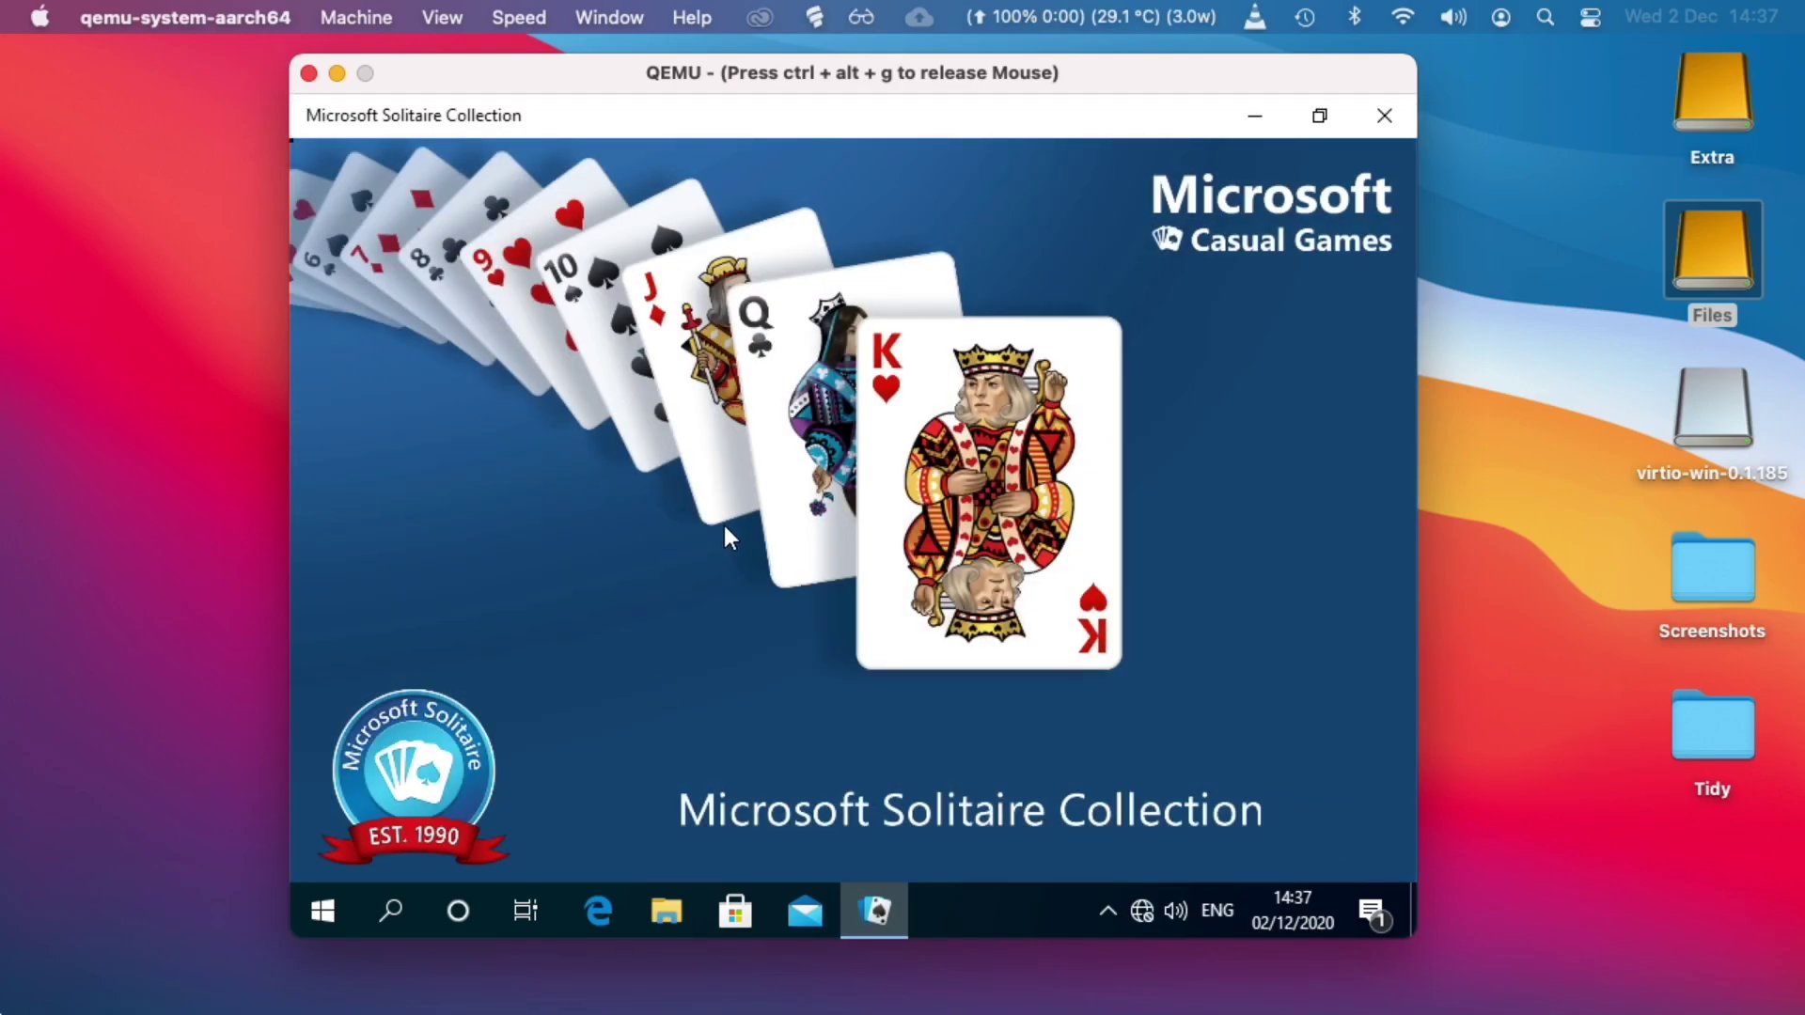
scroll(685, 533, "down", 3)
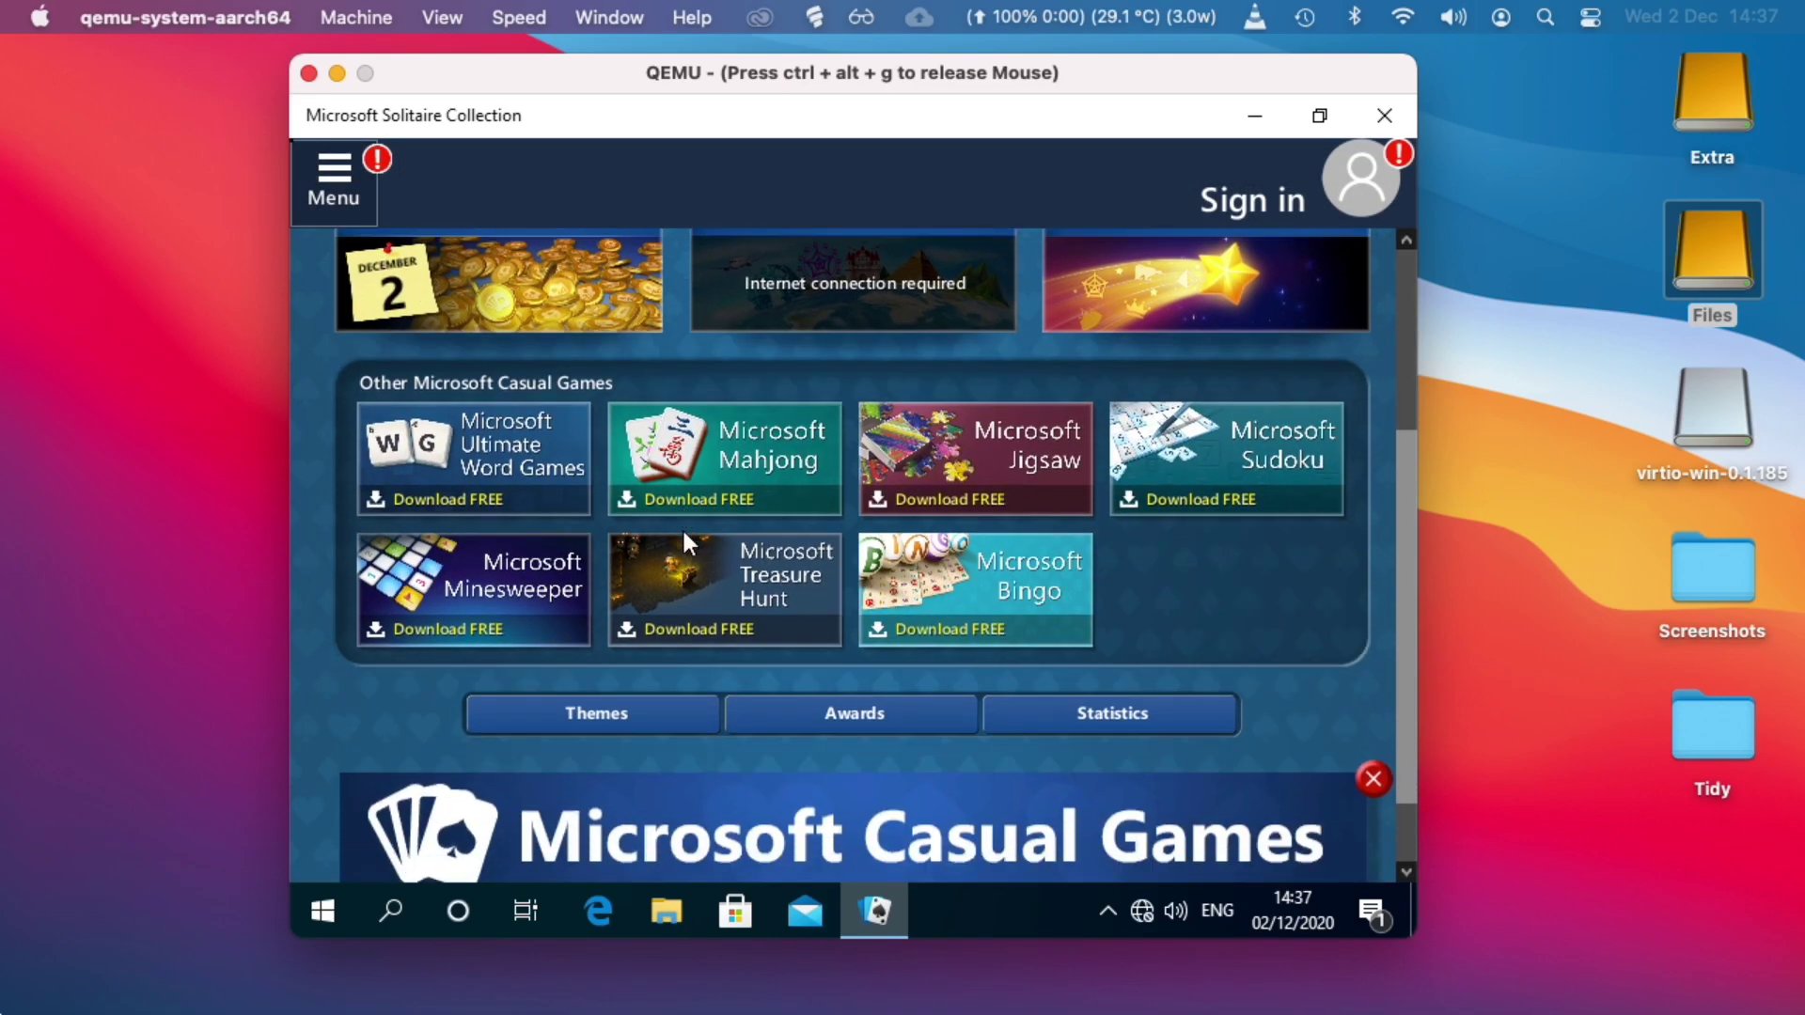
scroll(680, 526, "up", 1)
scroll(680, 527, "down", 2)
scroll(681, 527, "up", 5)
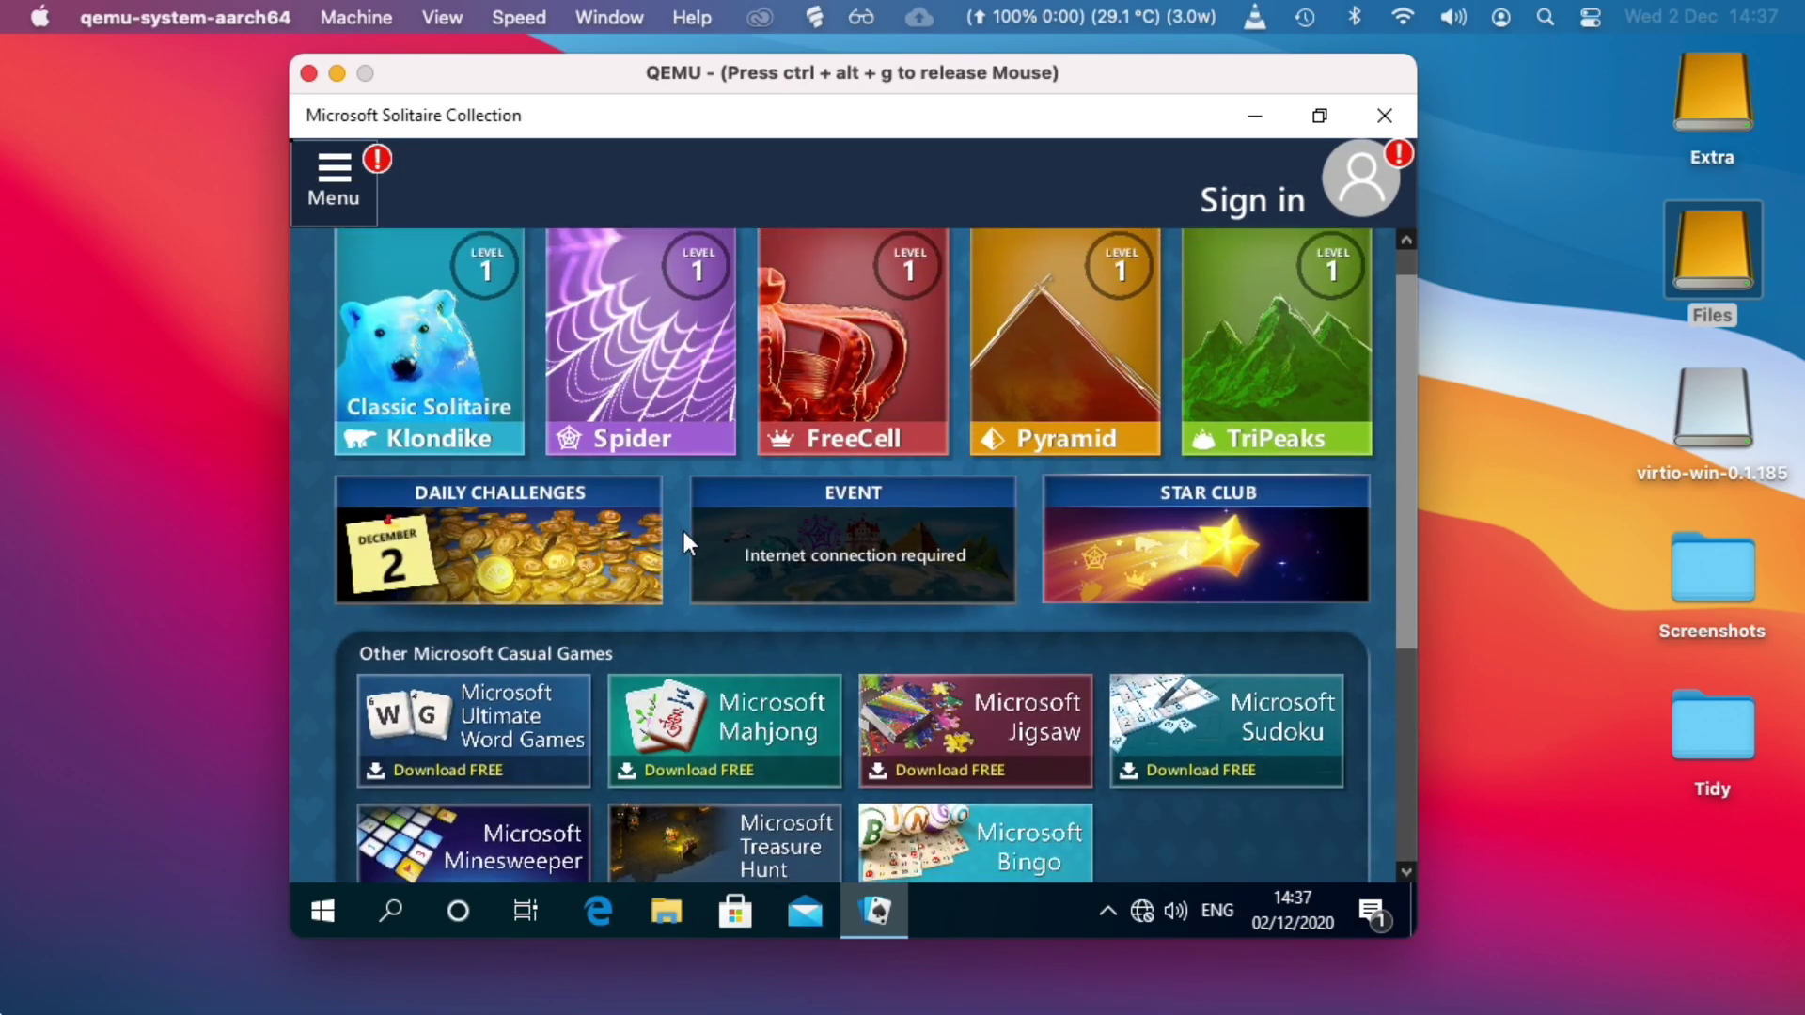
Start Klondike: put 5♠ on 6♥, ace of hearts to foundation, 6♣ on 7♥.
left_click(428, 425)
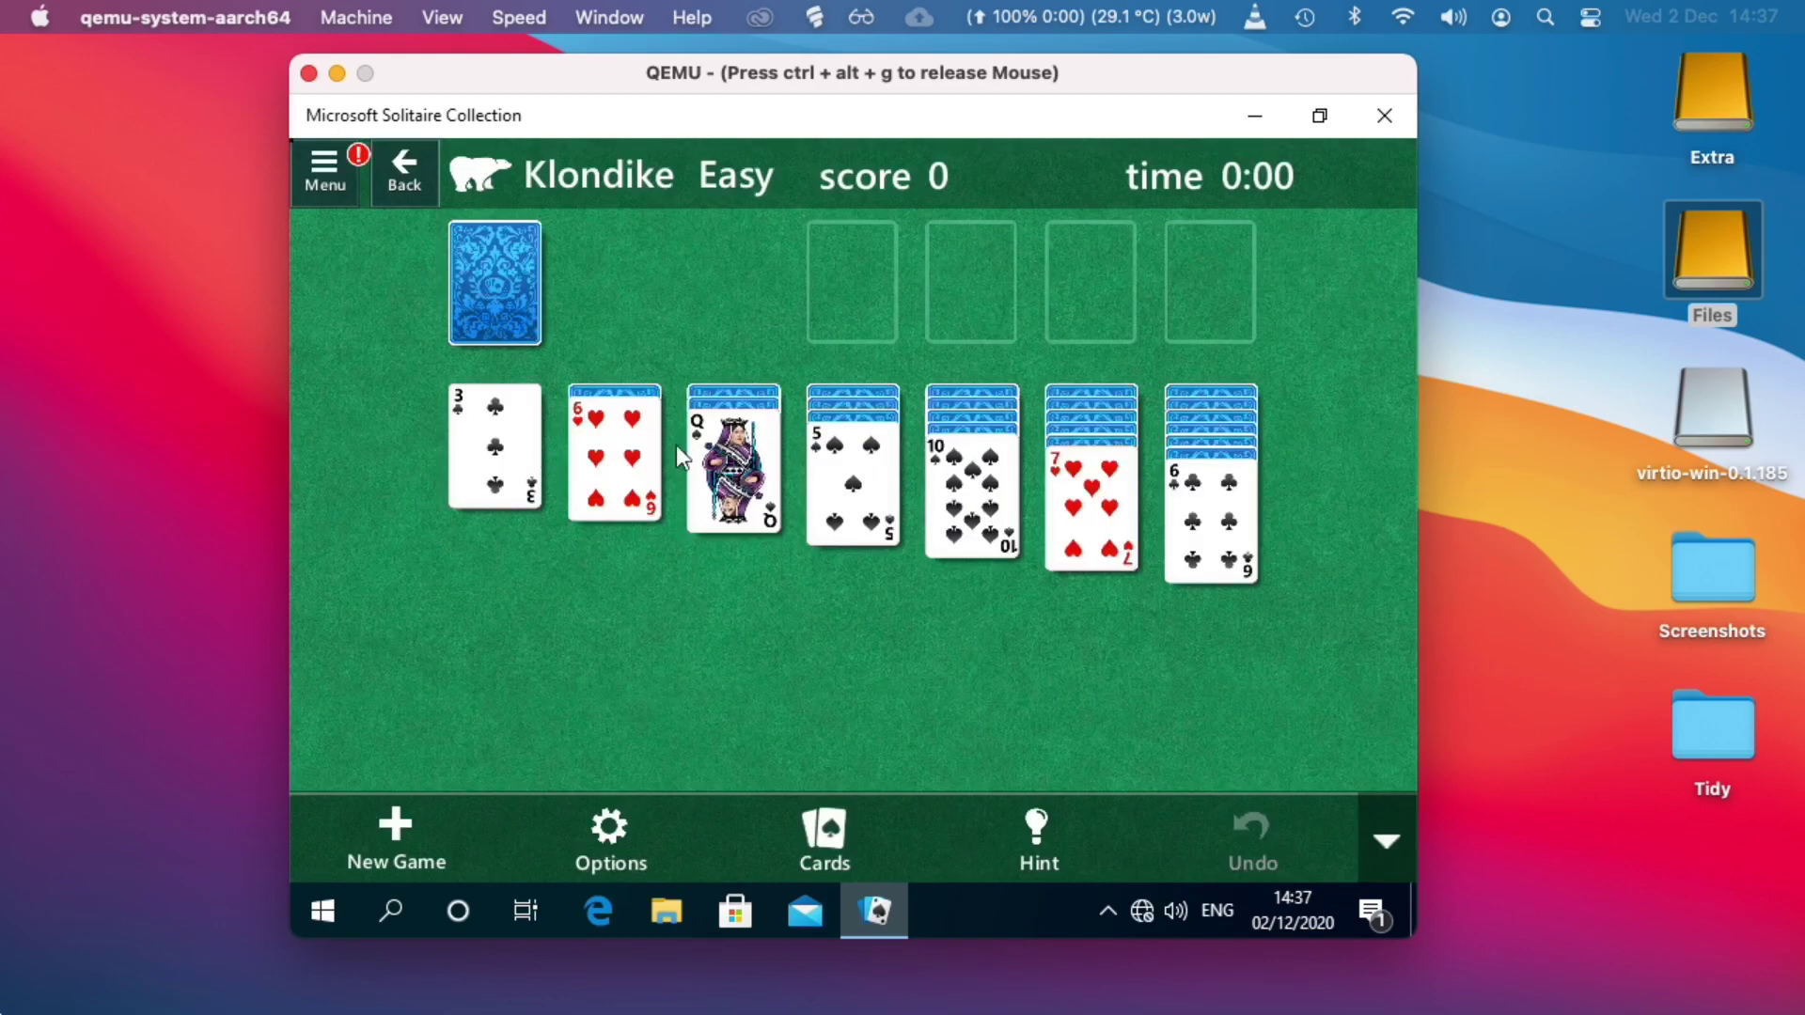
left_click_drag(853, 475, 669, 475)
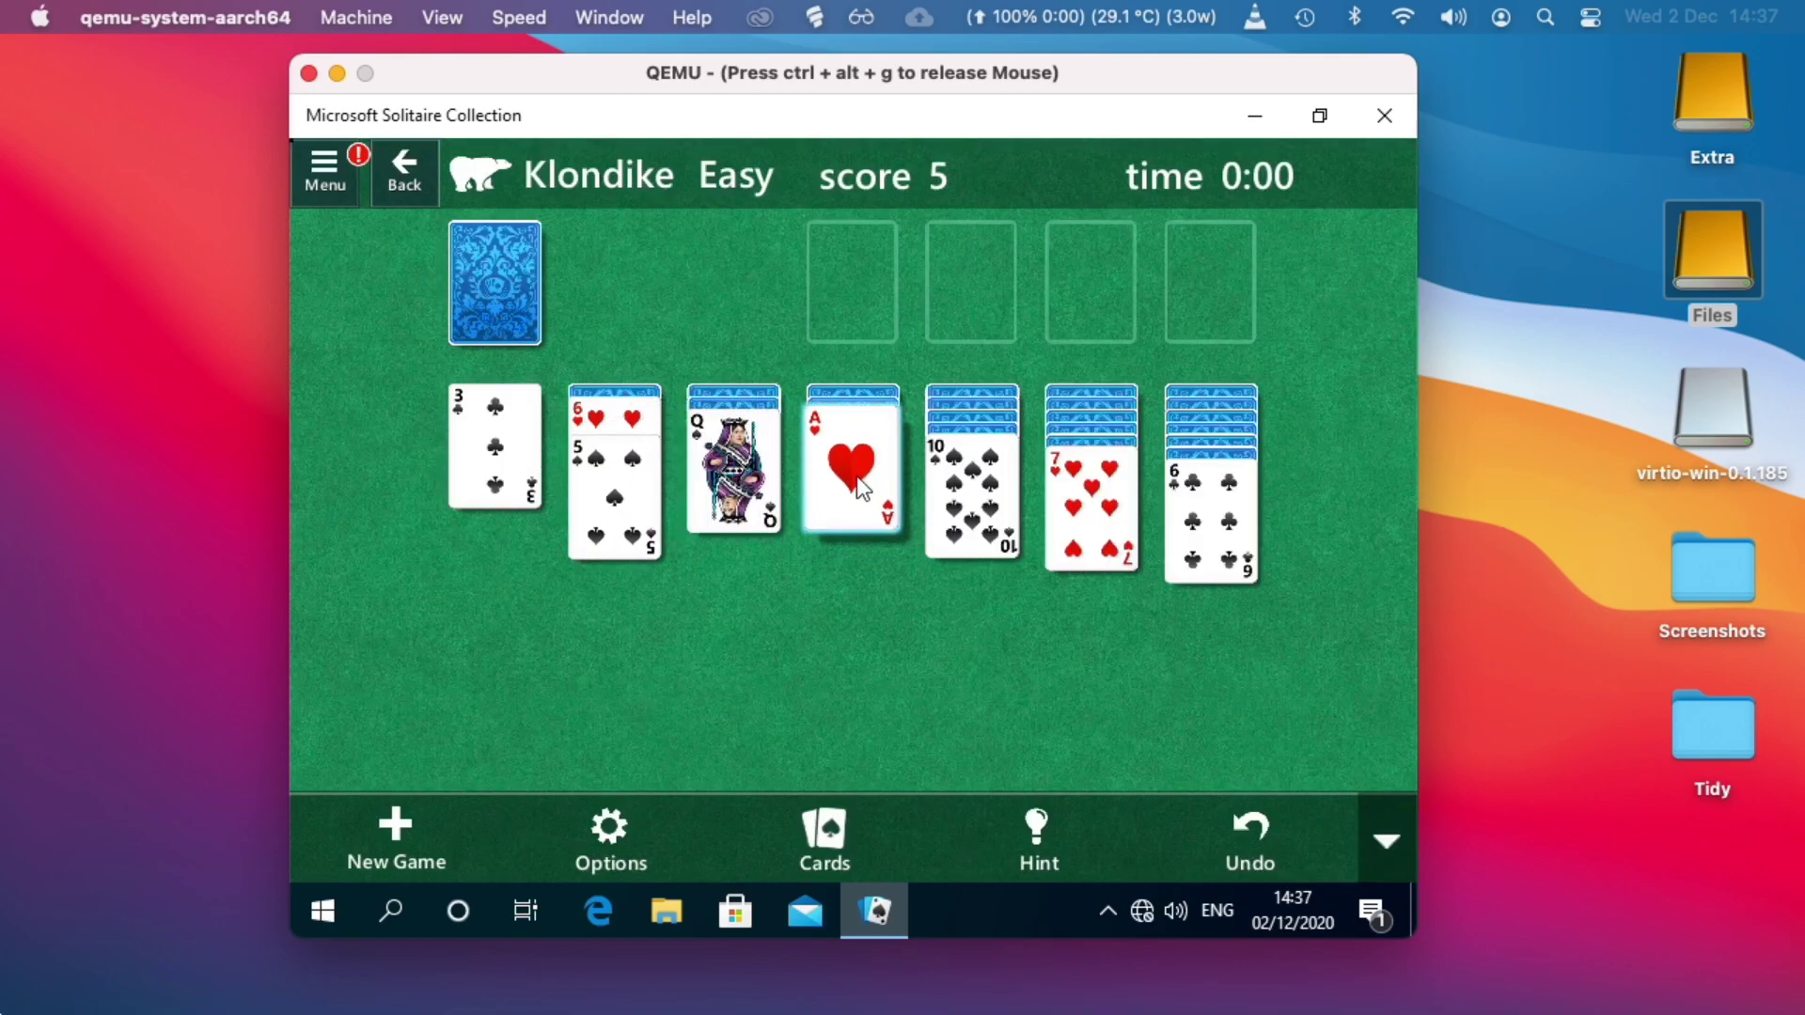
left_click(856, 476)
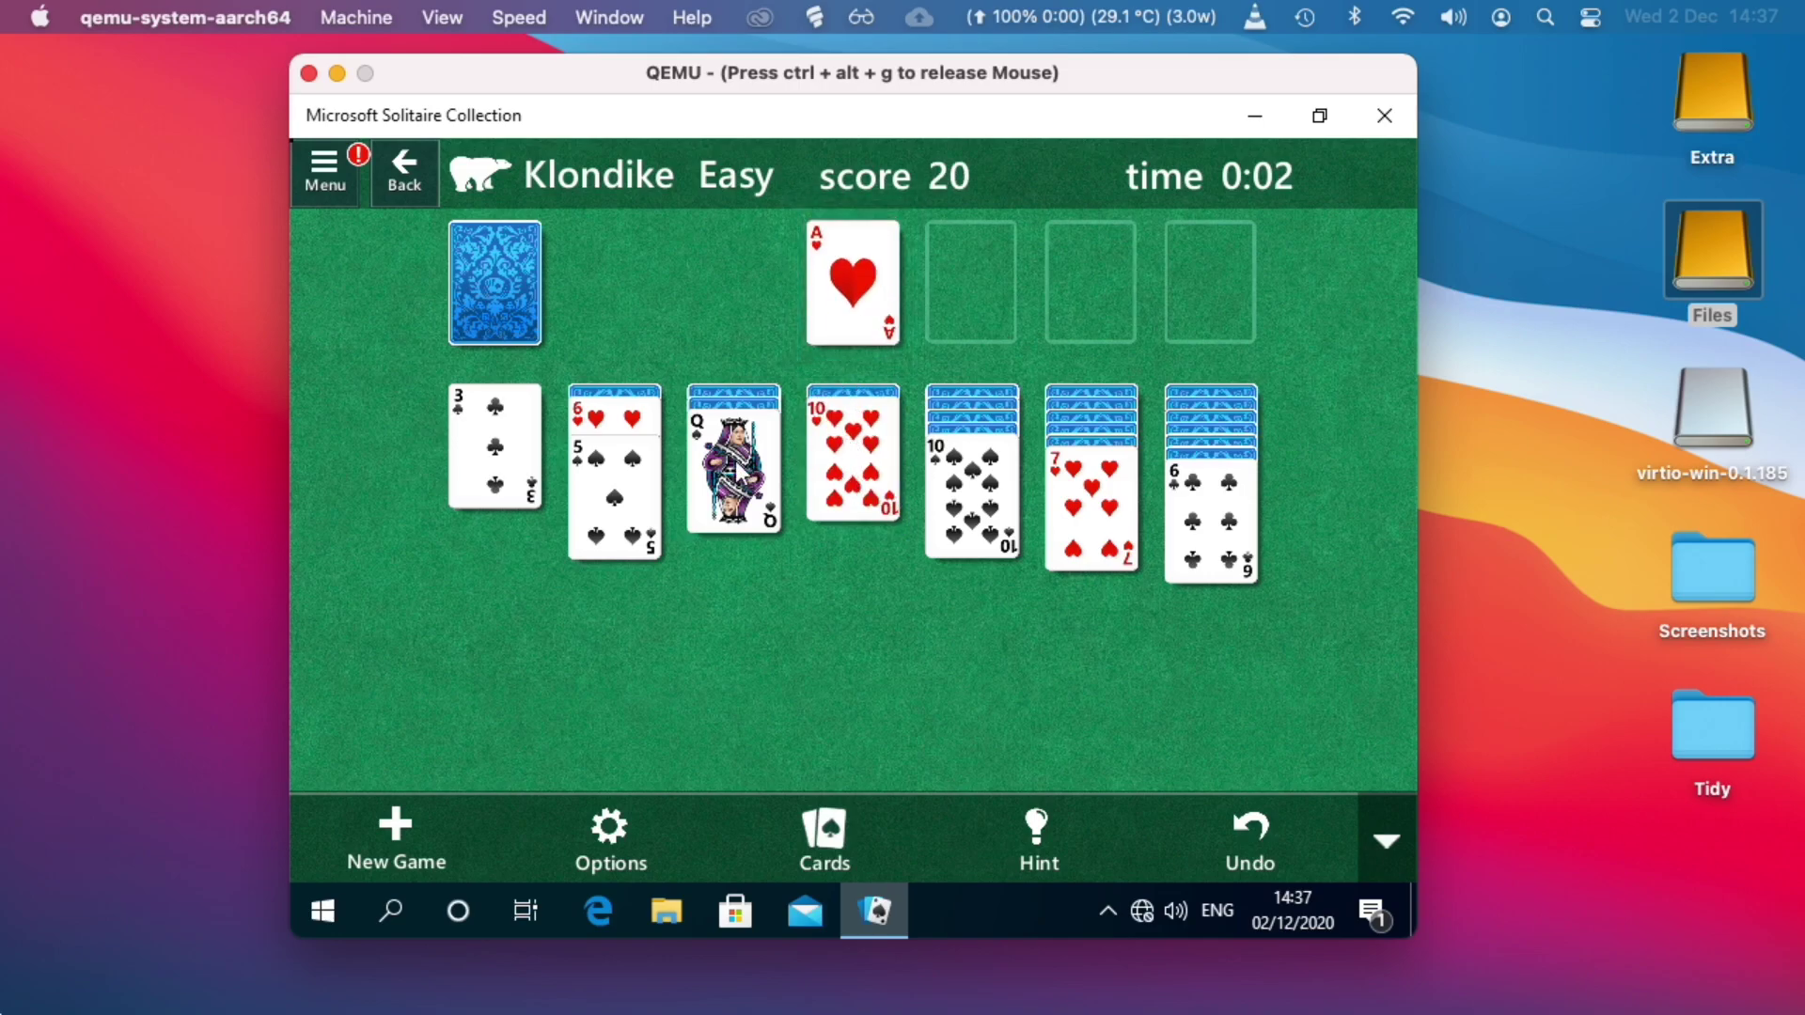
left_click(532, 269)
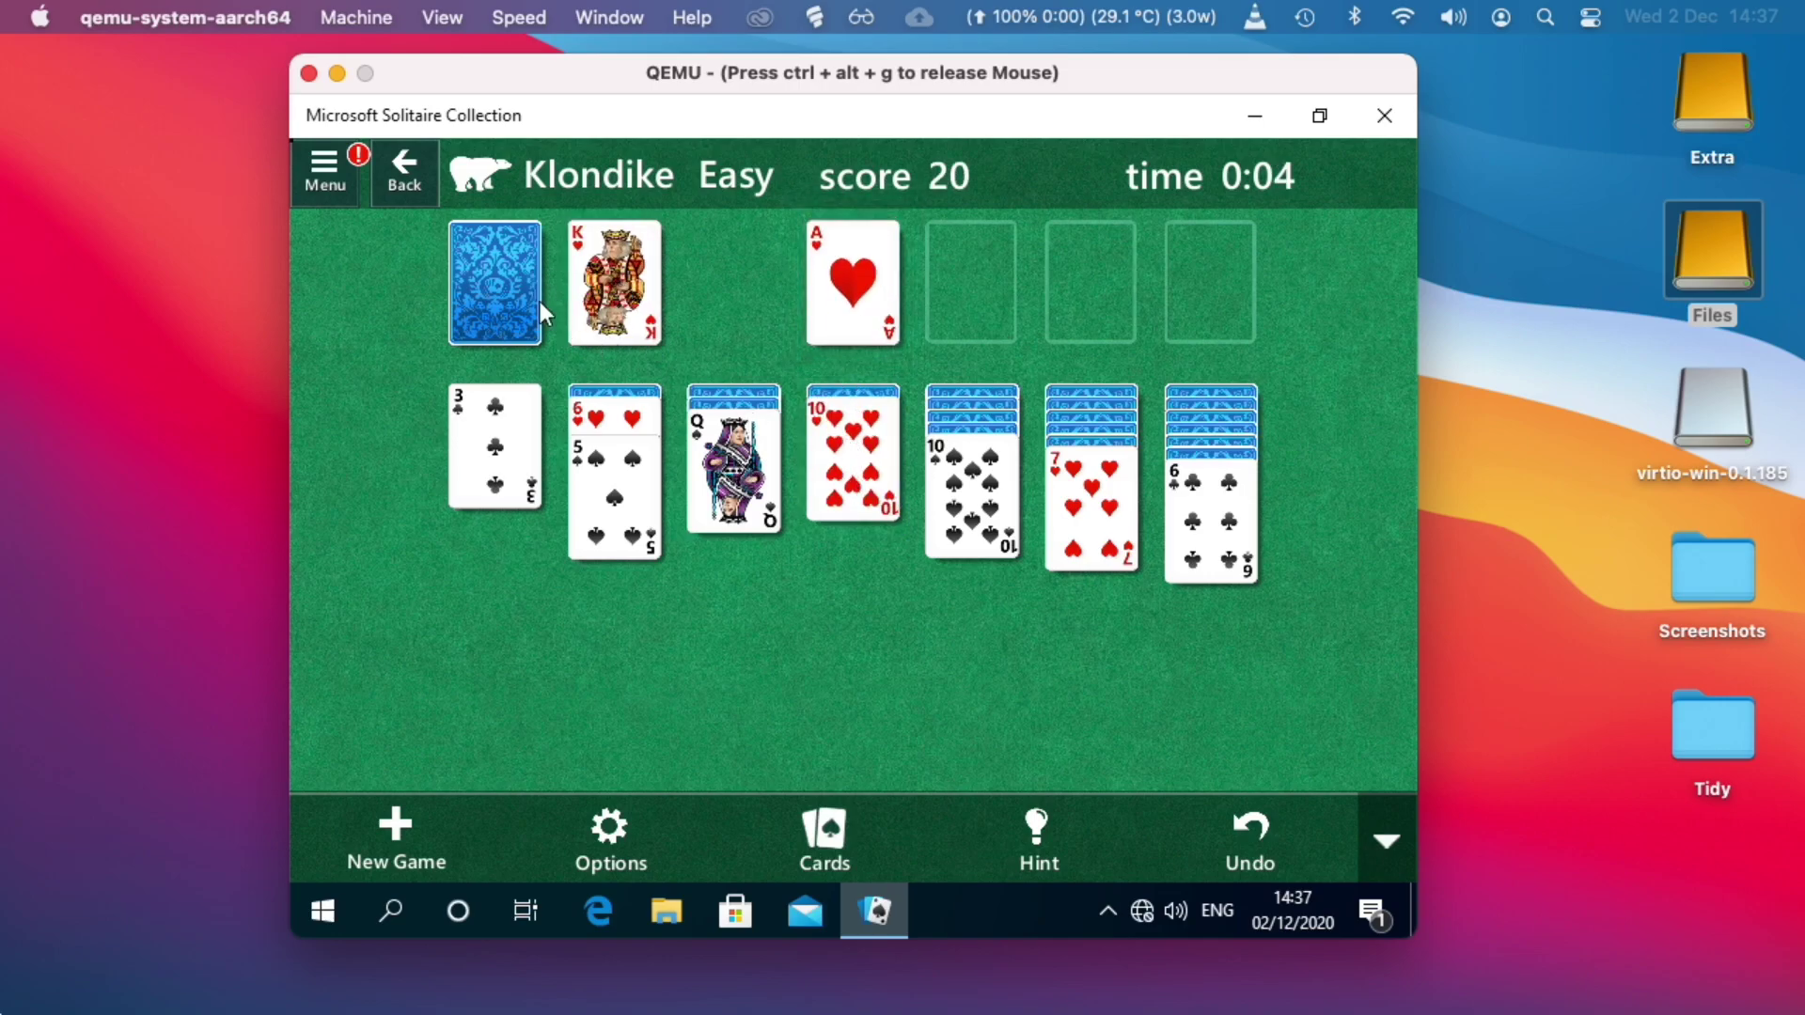
left_click(512, 282)
left_click(1171, 532)
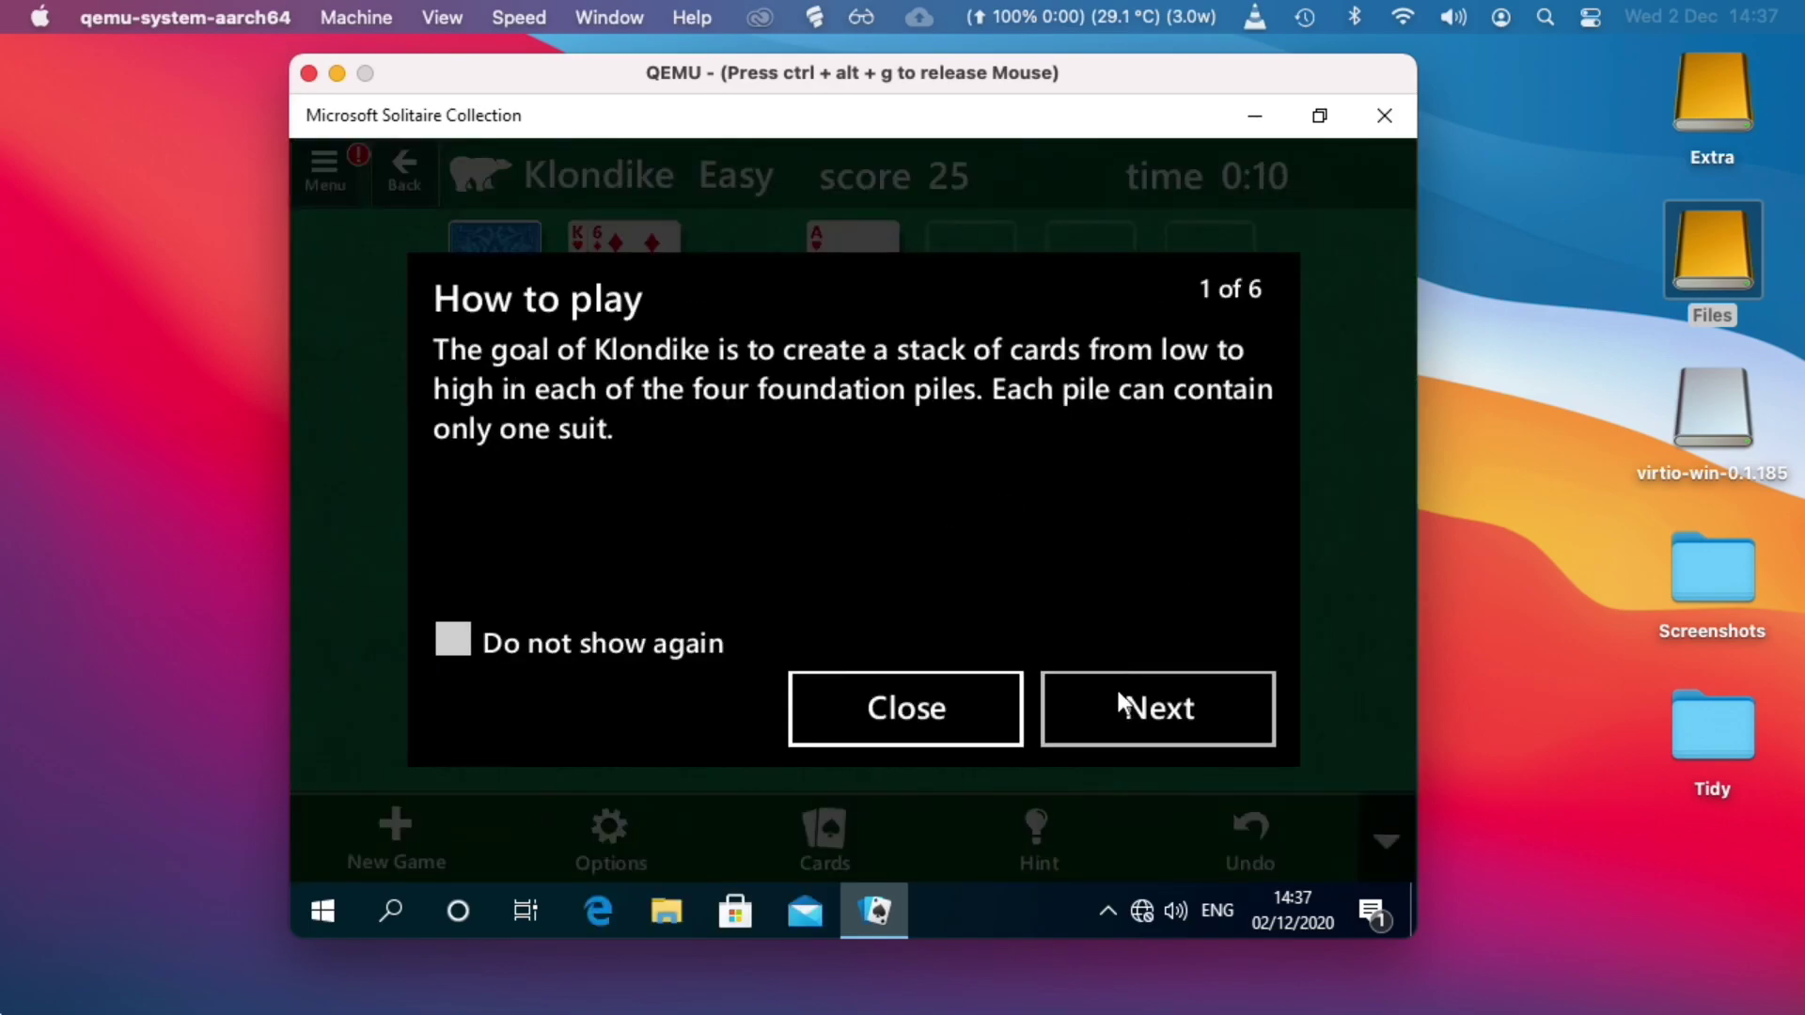
left_click(944, 684)
Move 6♥/5♠ onto 7♠ and 5♥ onto 6♣, dismiss the help, and draw more cards.
left_click_drag(642, 448, 1207, 508)
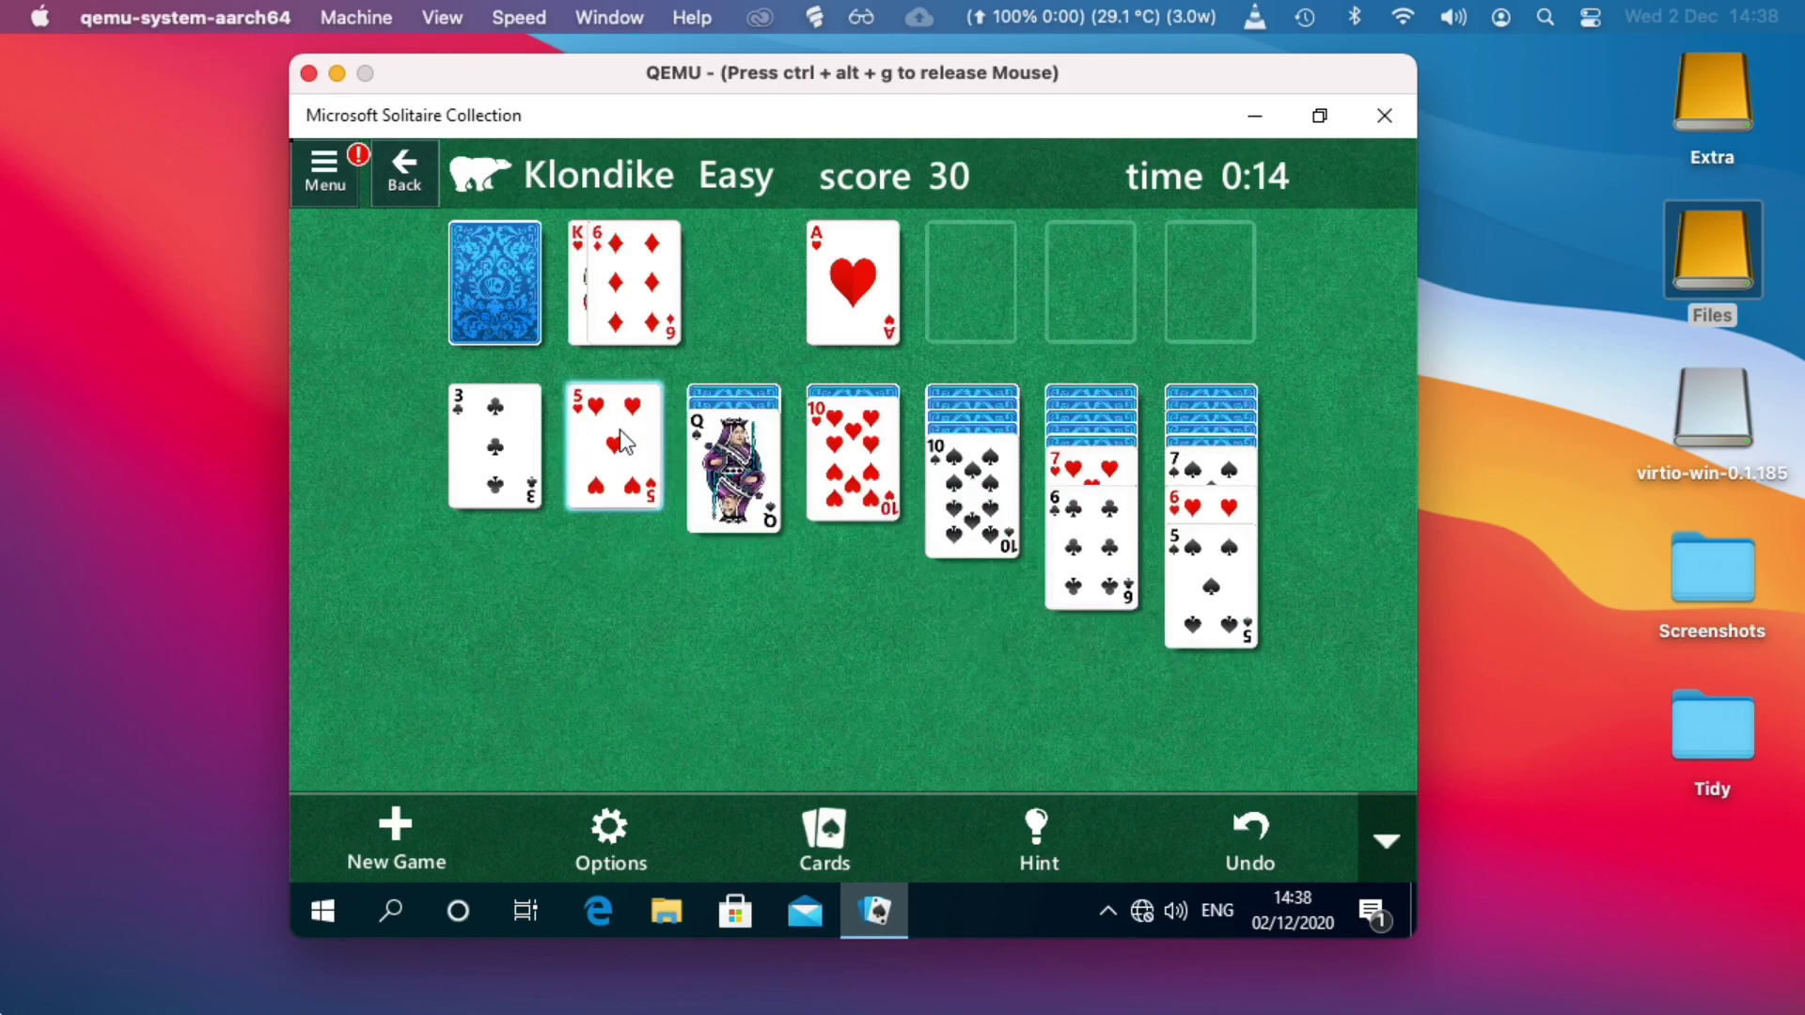
left_click_drag(624, 431, 960, 546)
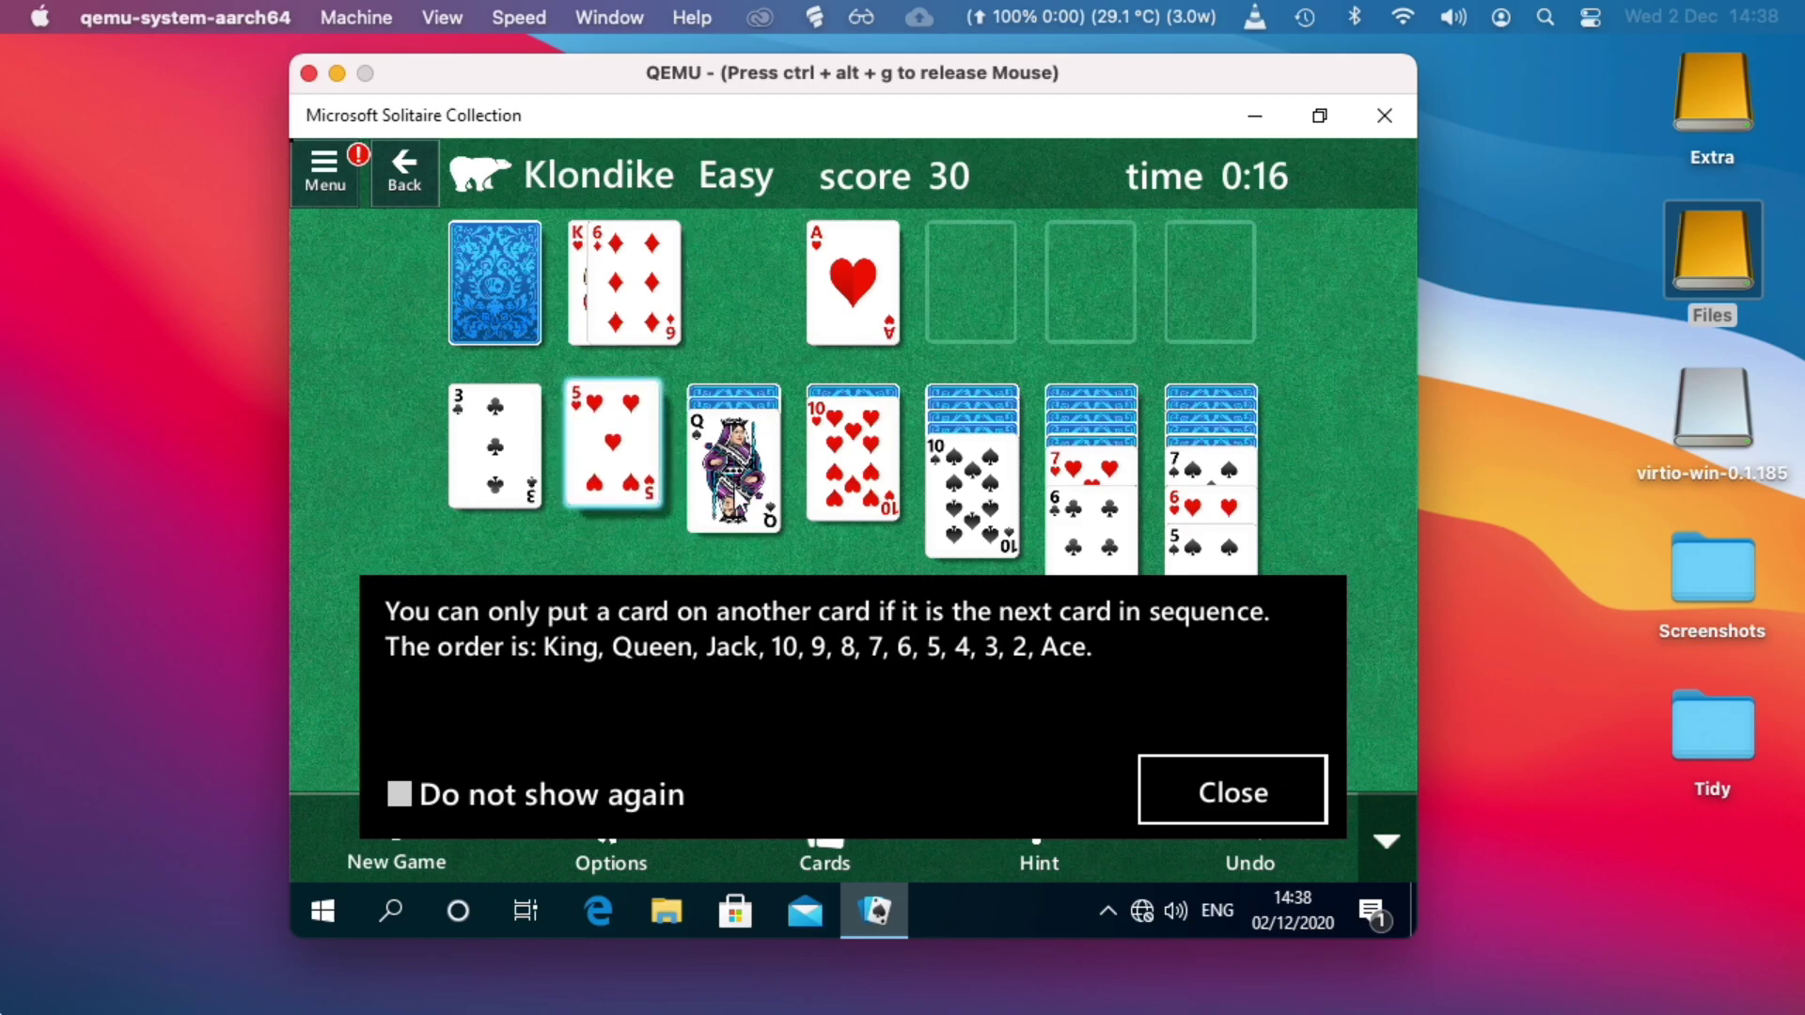
left_click_drag(783, 507, 1081, 520)
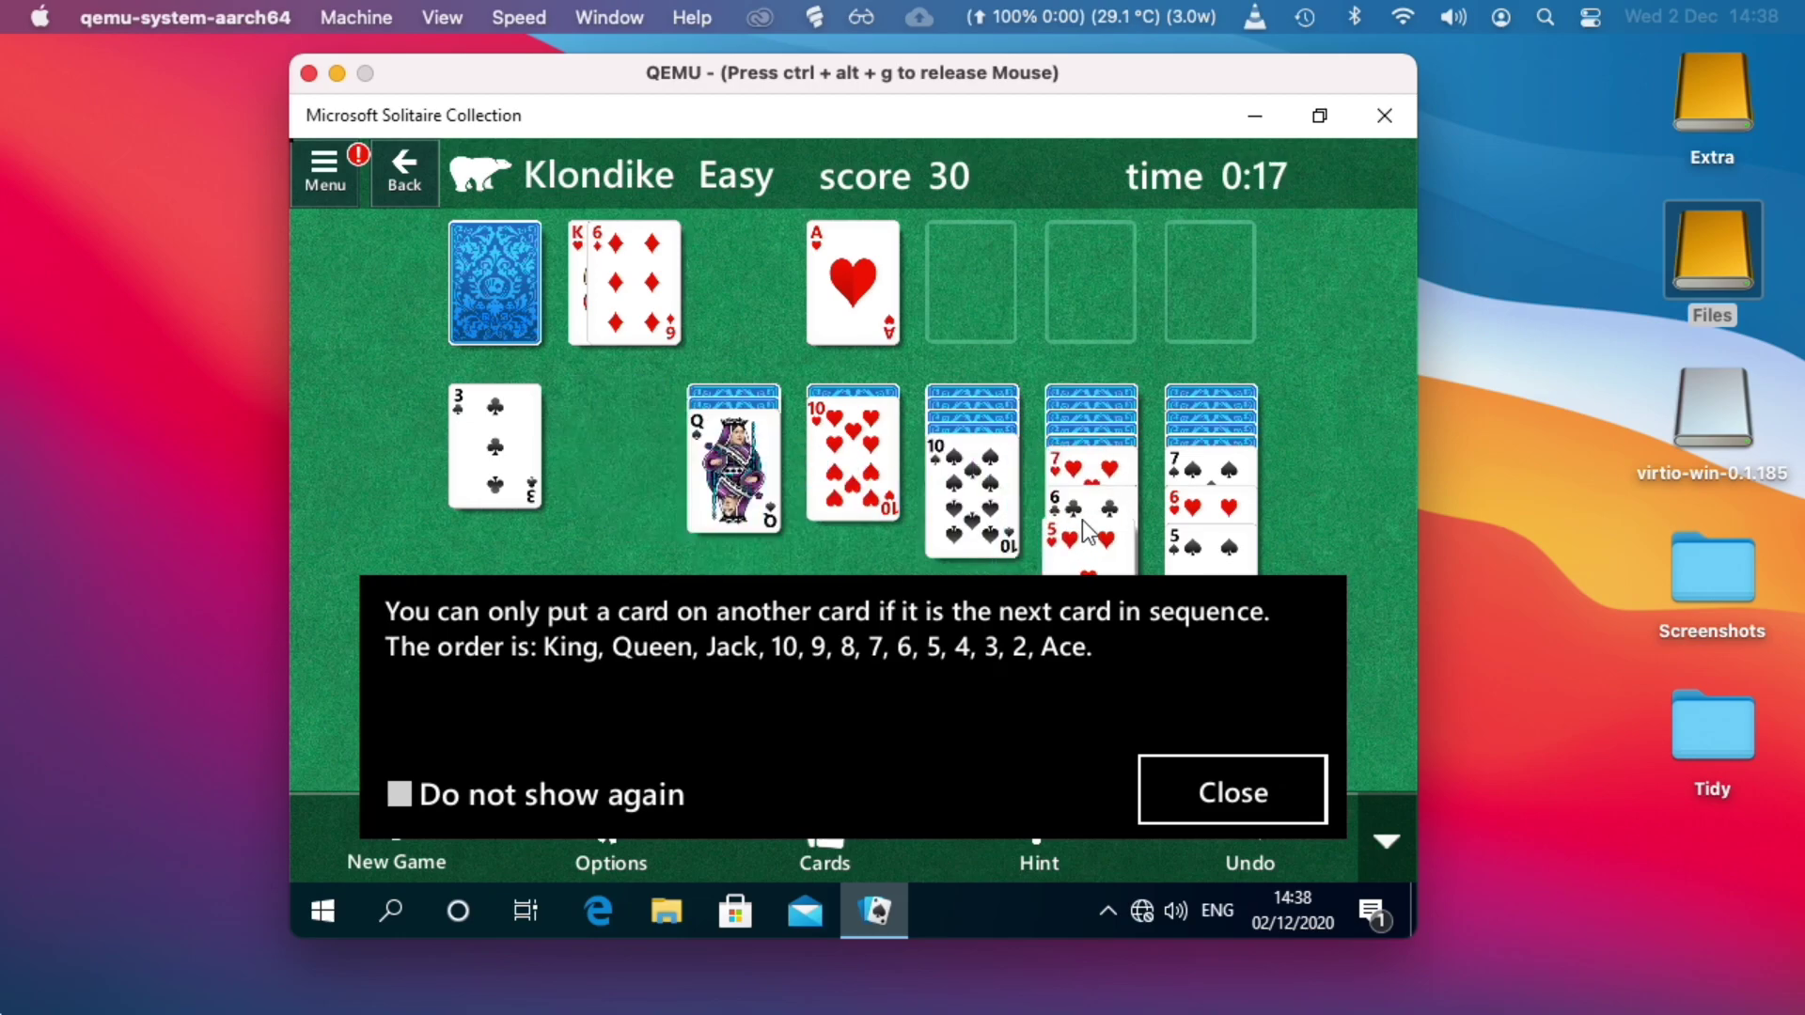
left_click(512, 792)
left_click(1204, 789)
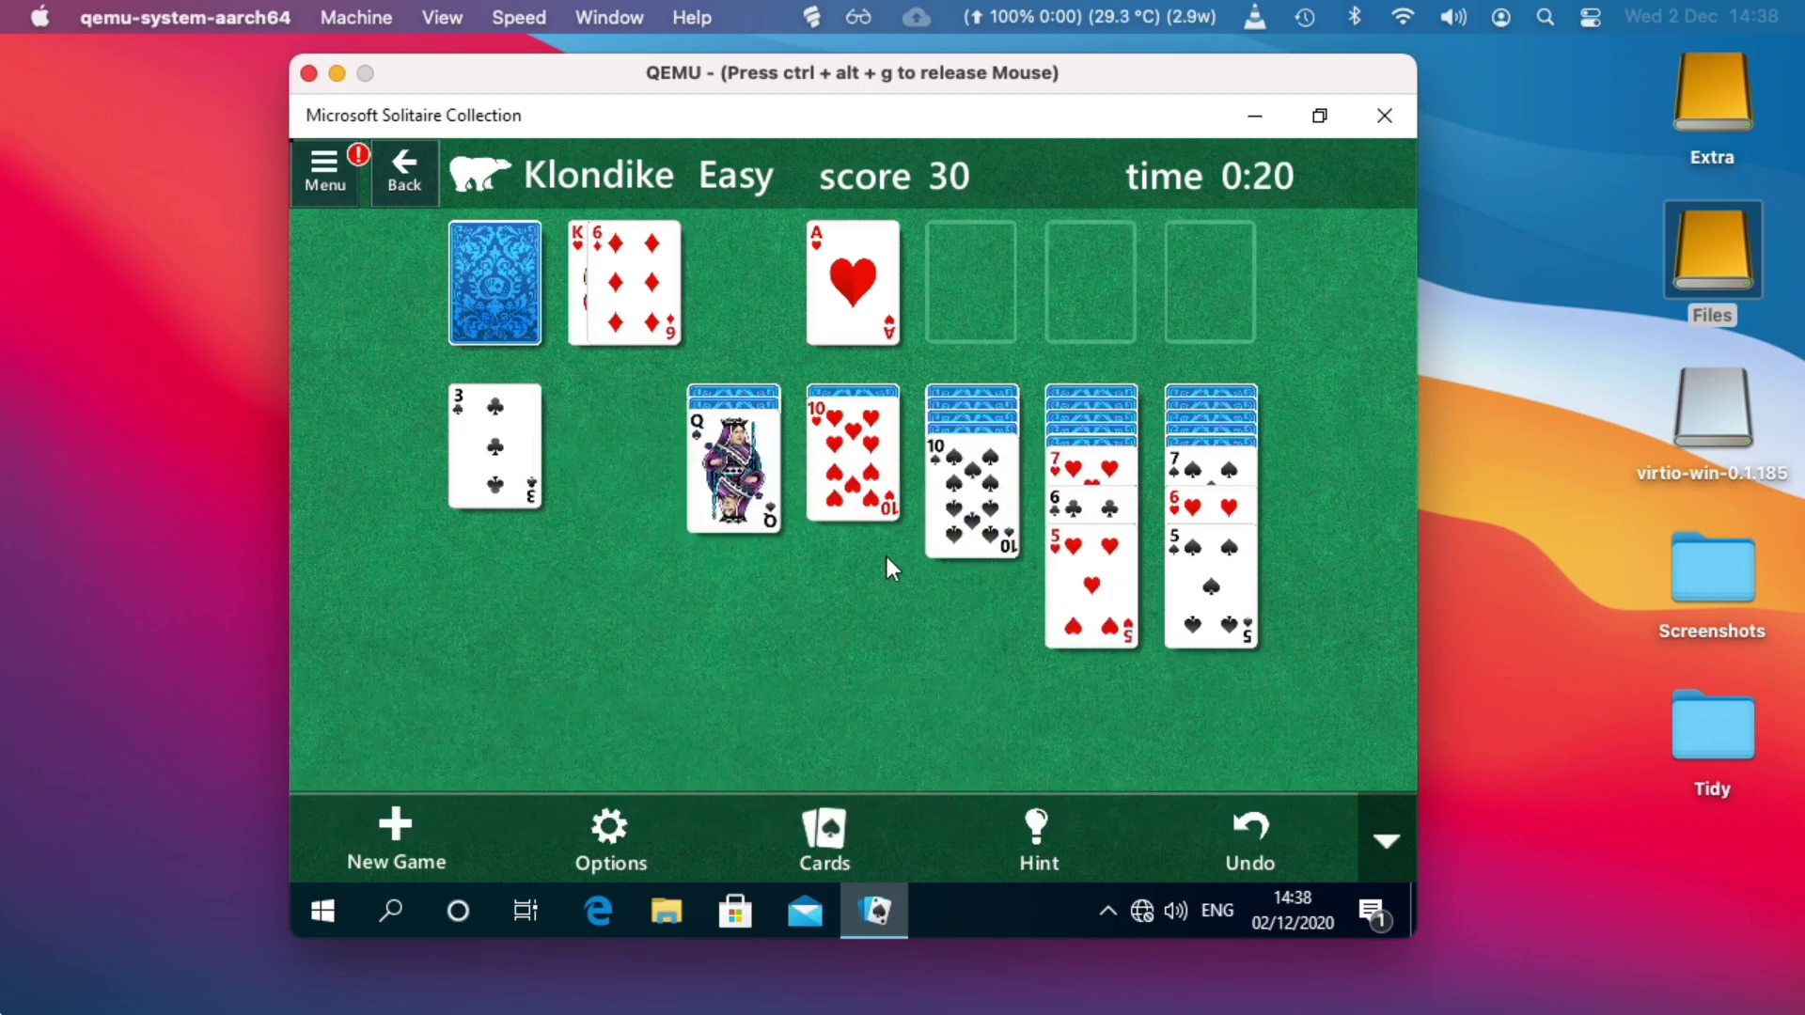
left_click(479, 293)
left_click(478, 291)
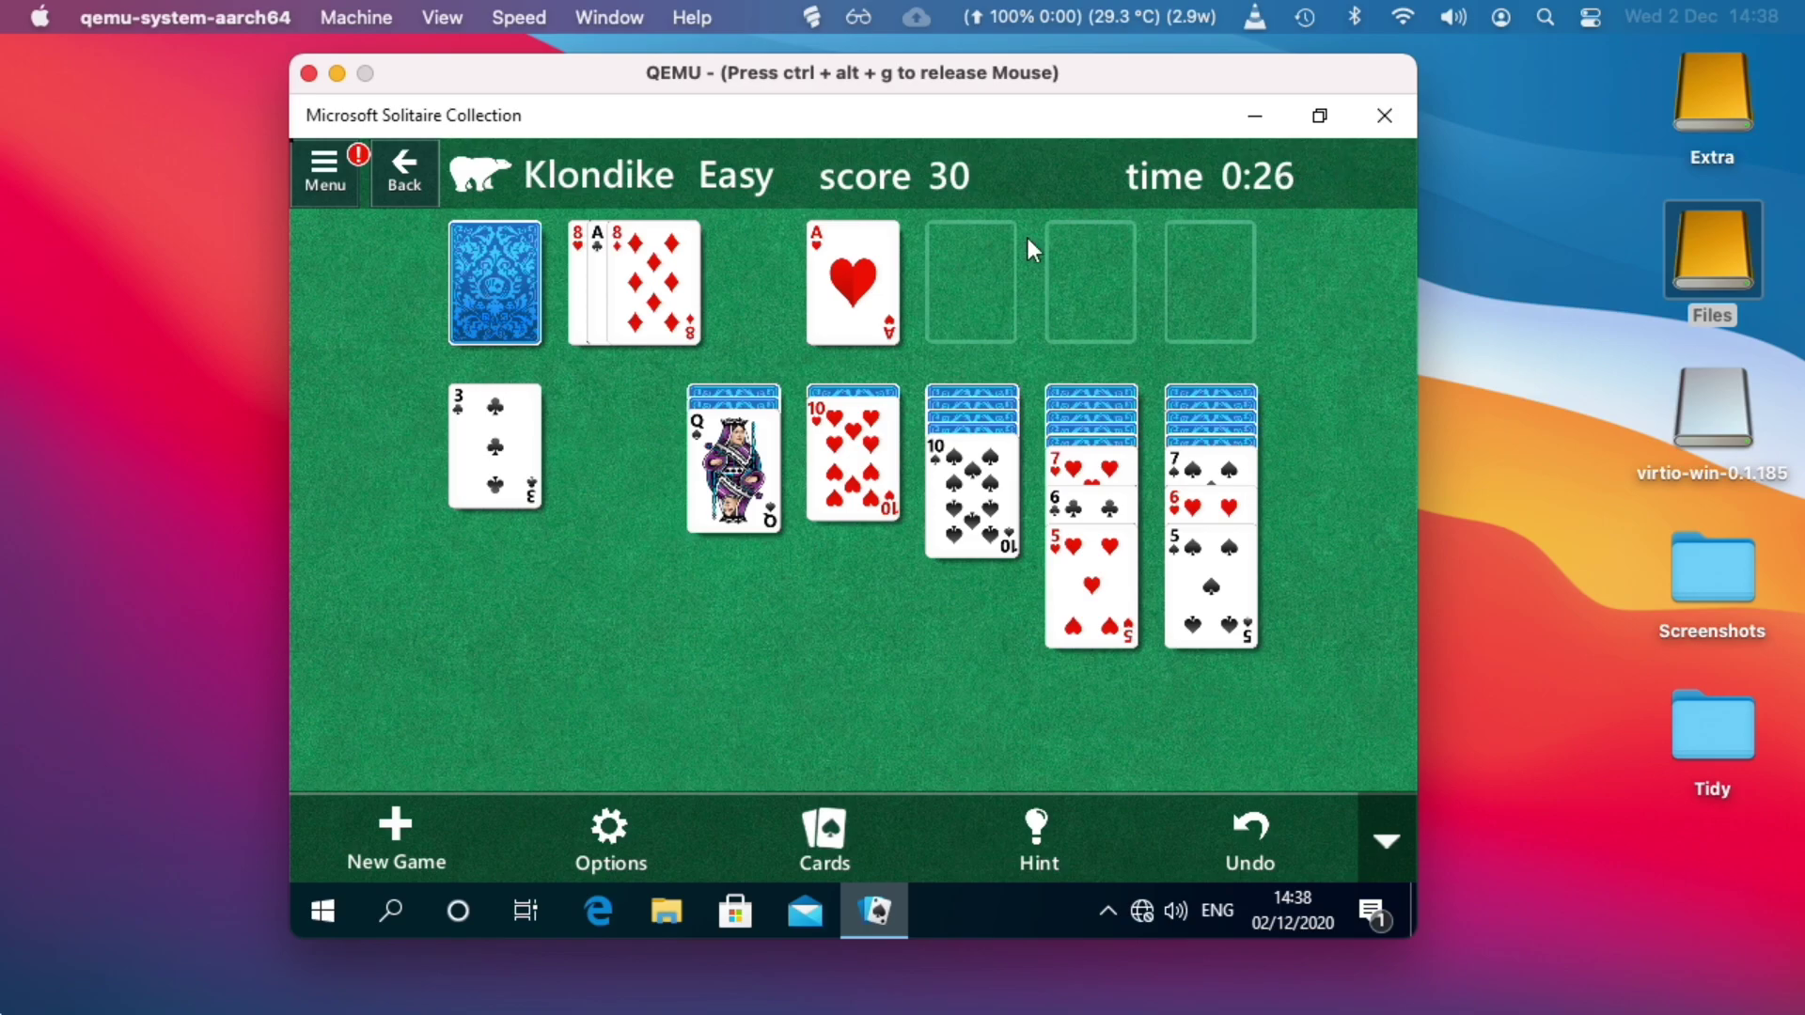
Leave Klondike and start a Pyramid game, picking the 5 of diamonds.
left_click(399, 175)
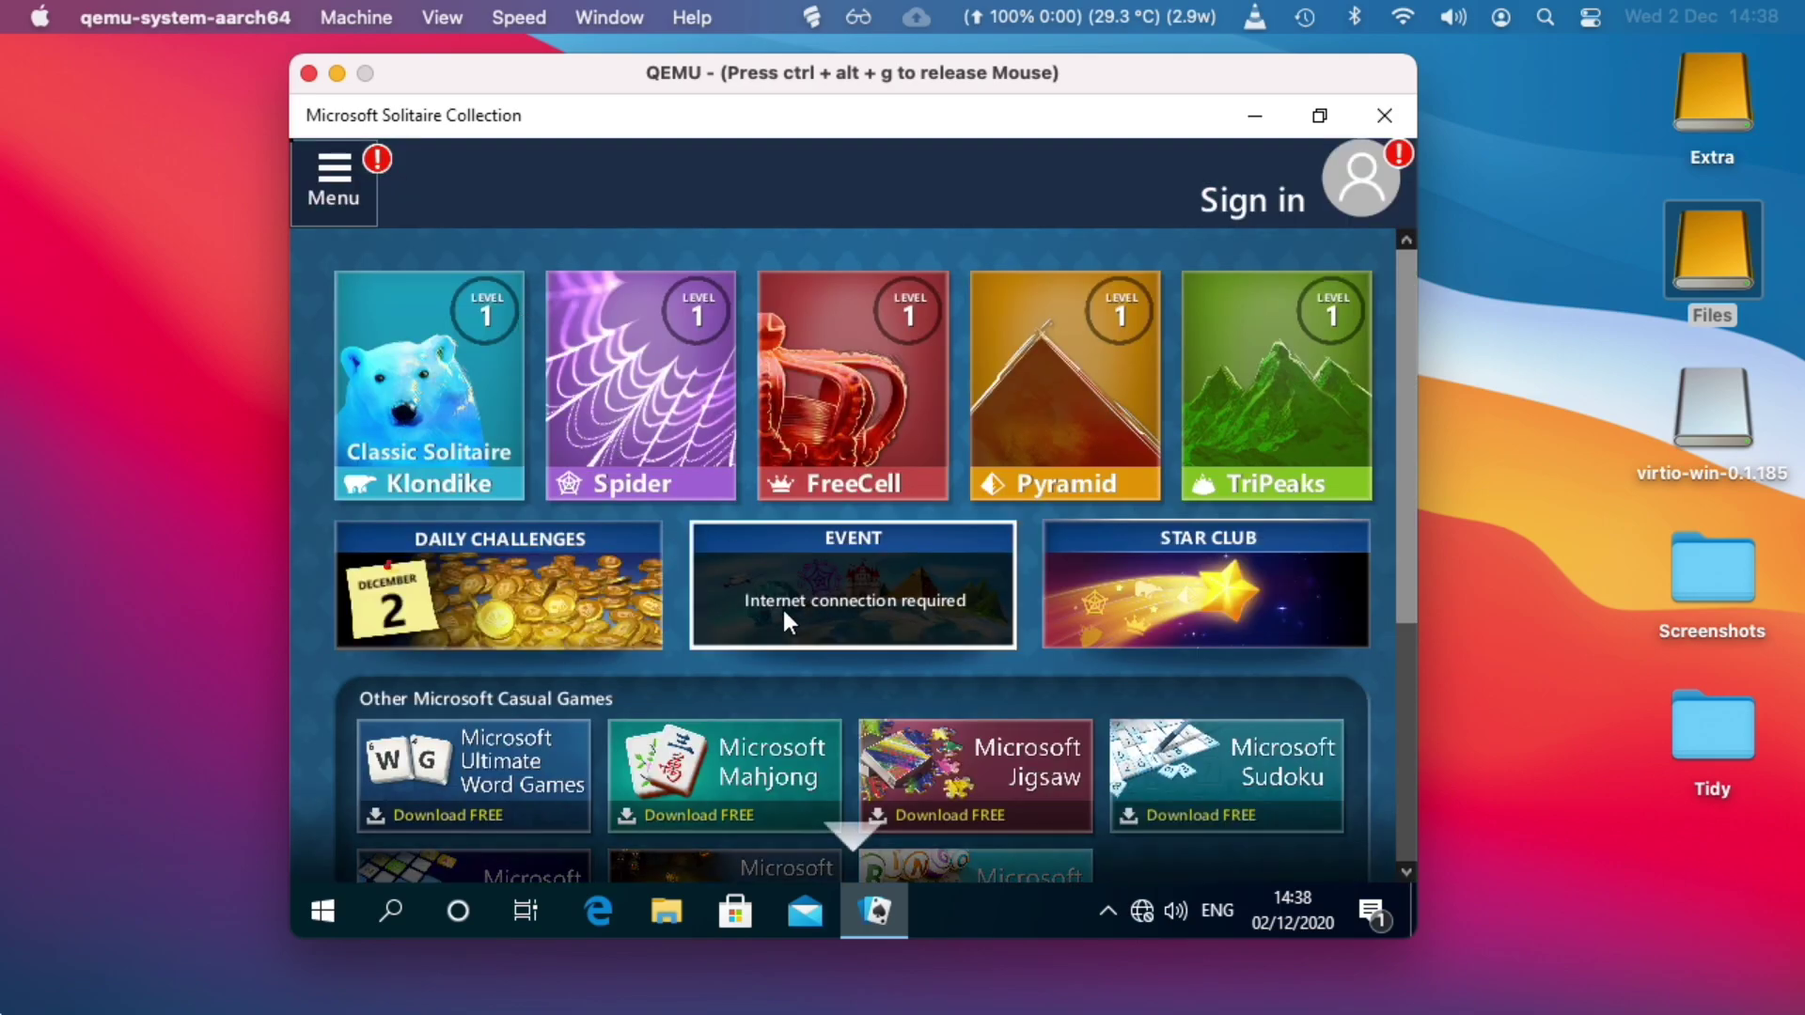
scroll(783, 606, "down", 1)
left_click(1046, 365)
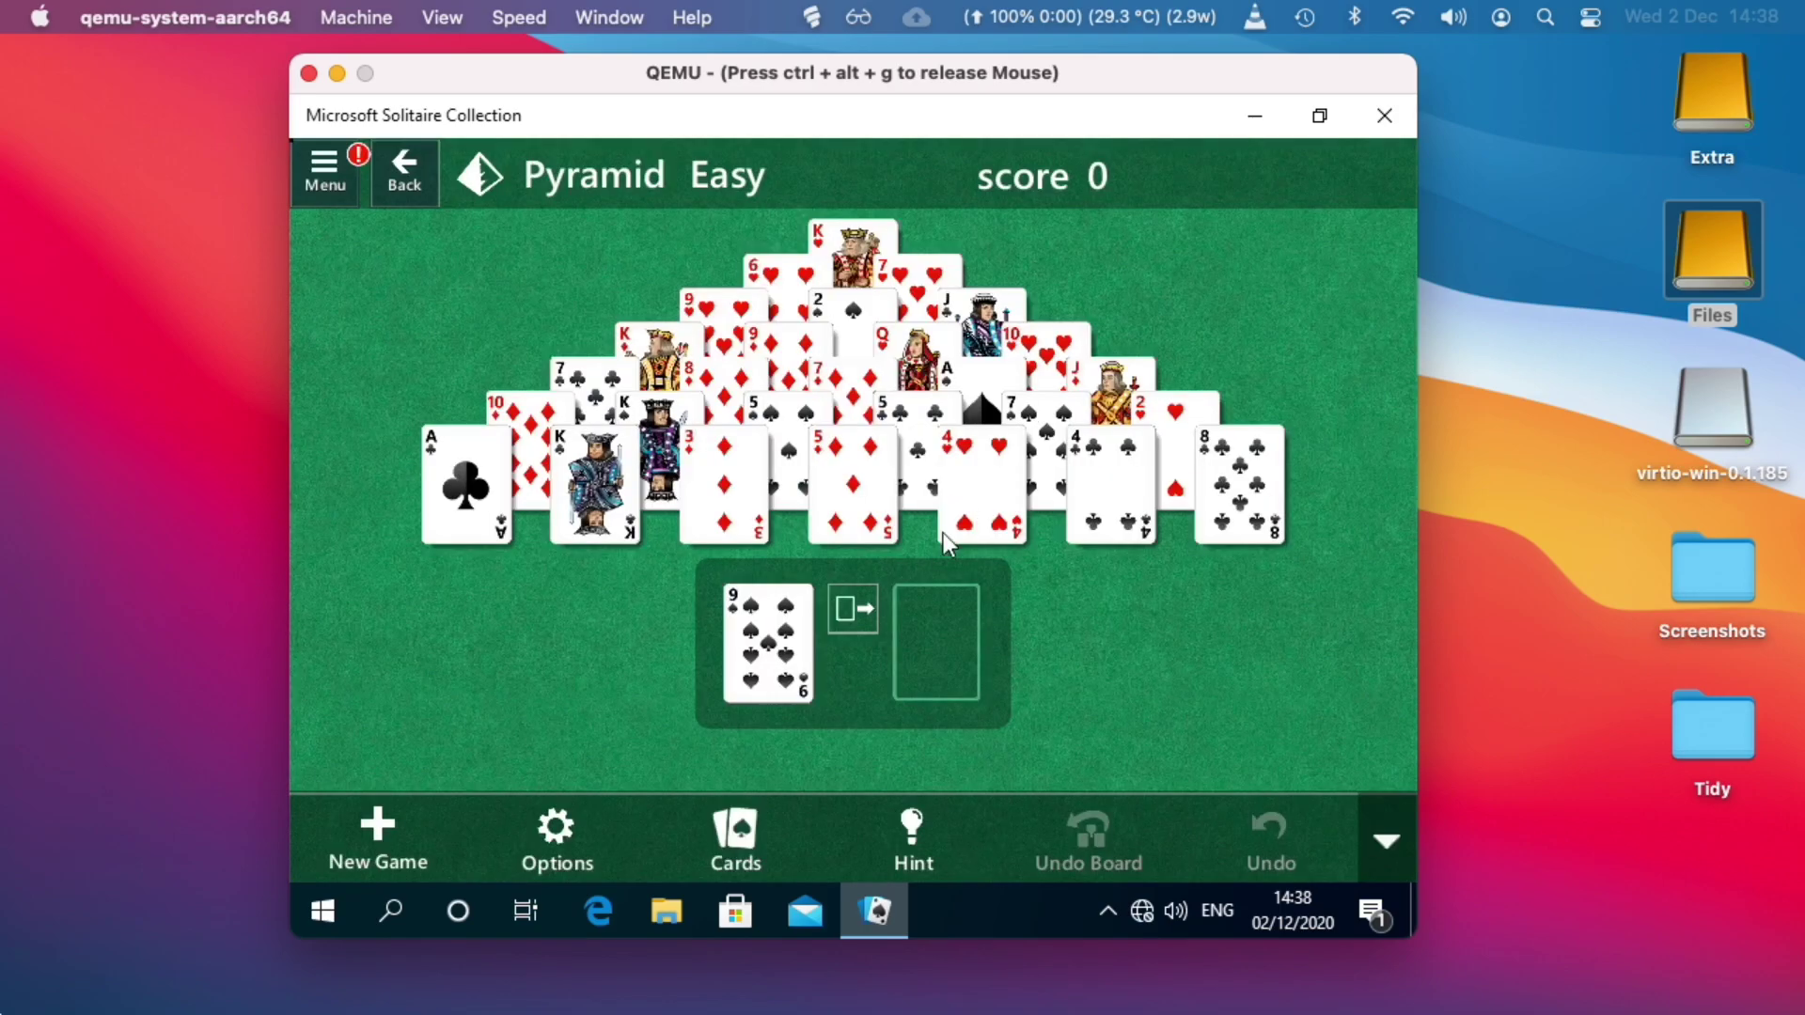
left_click(884, 481)
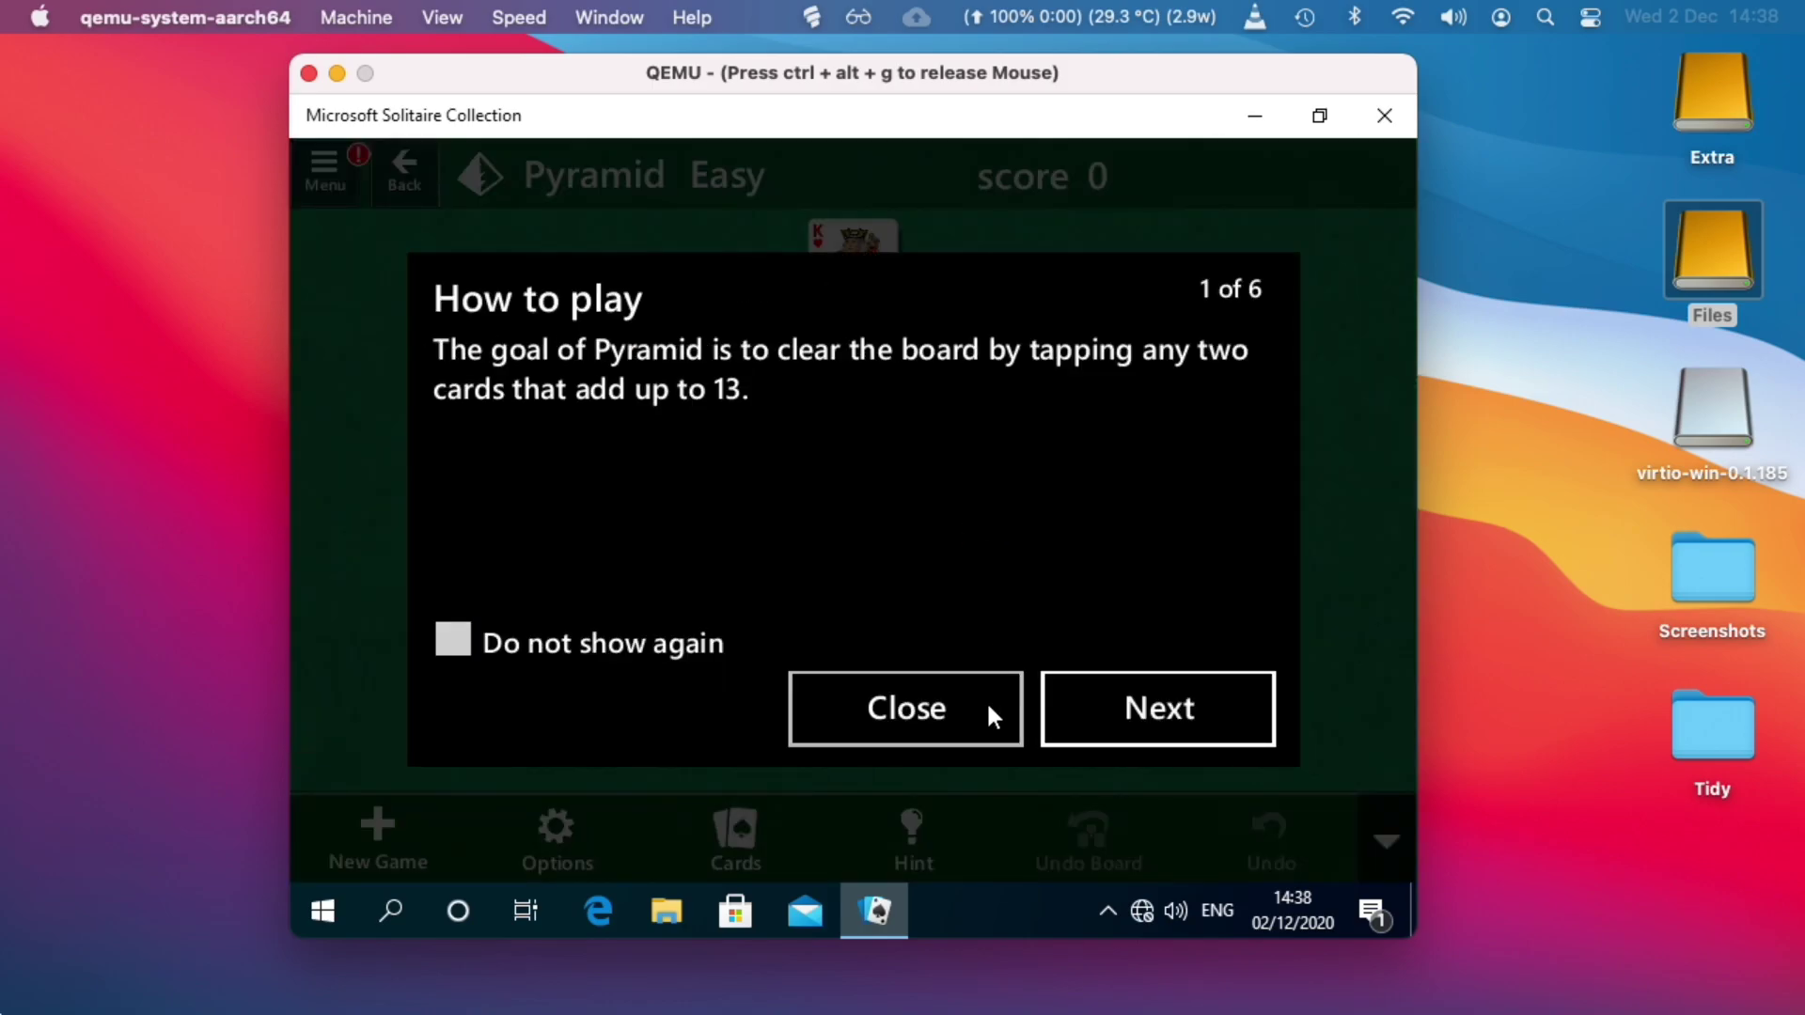
left_click(987, 715)
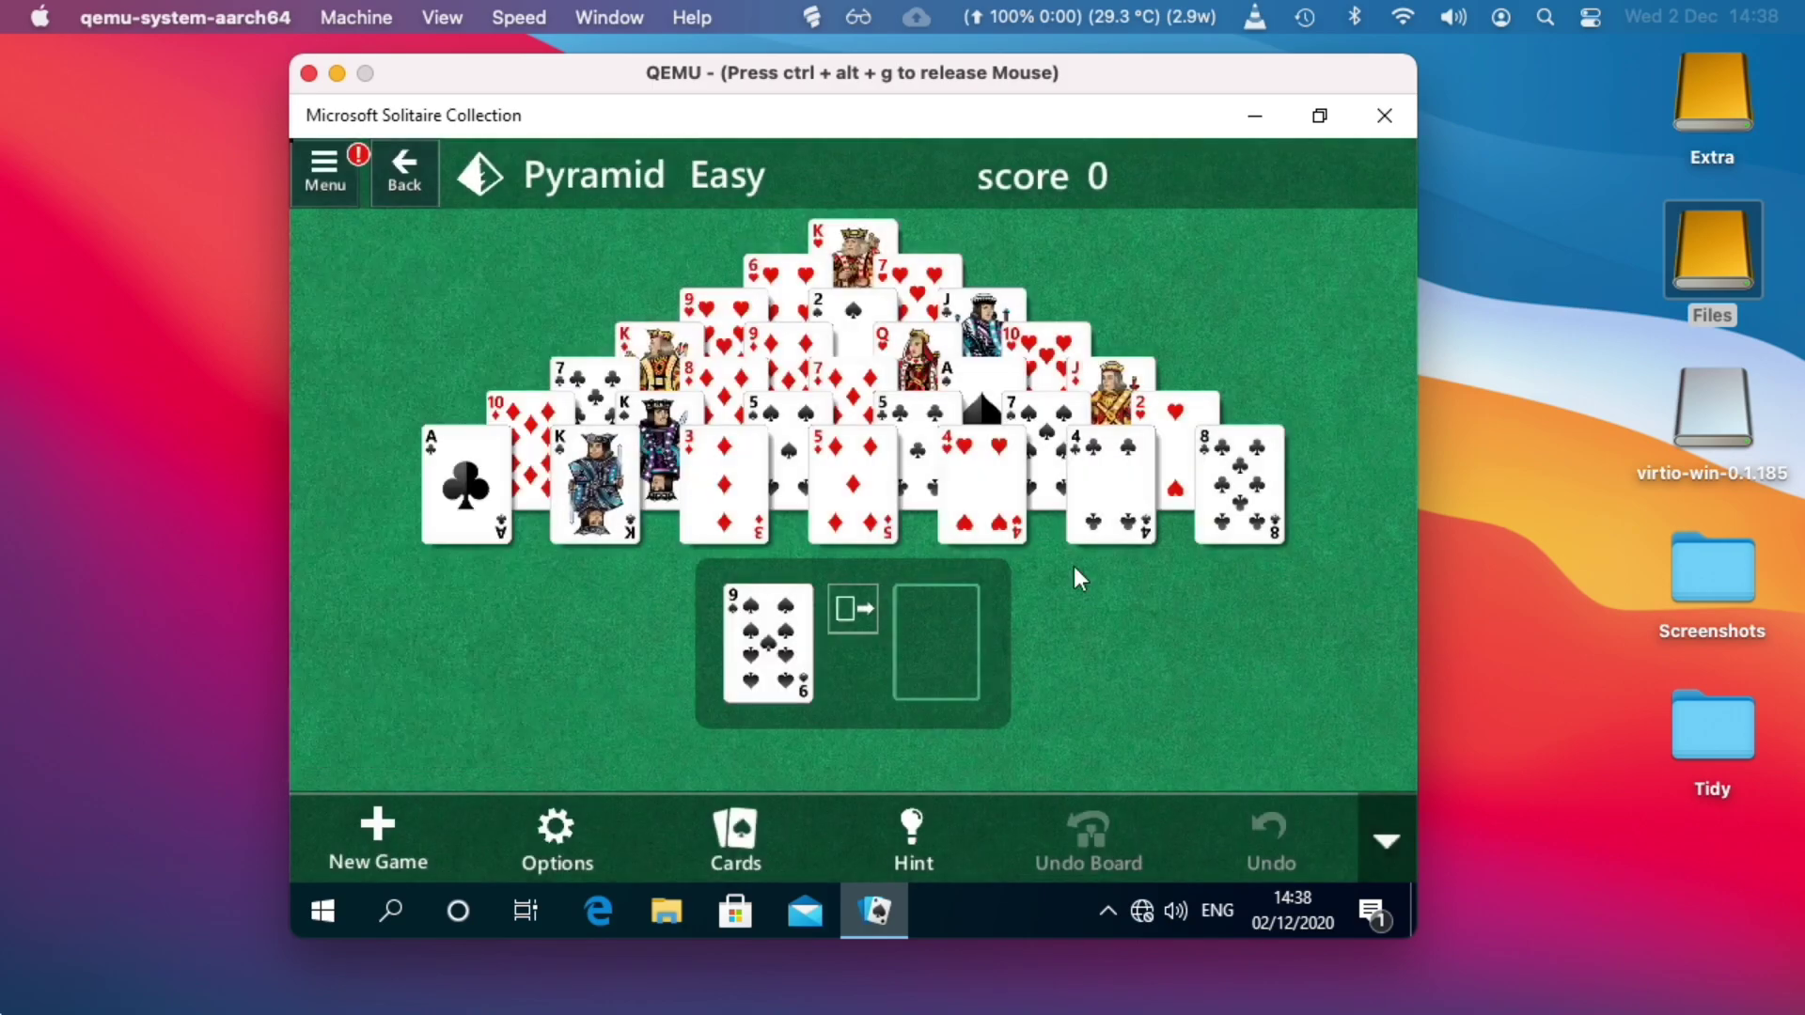
left_click(1384, 116)
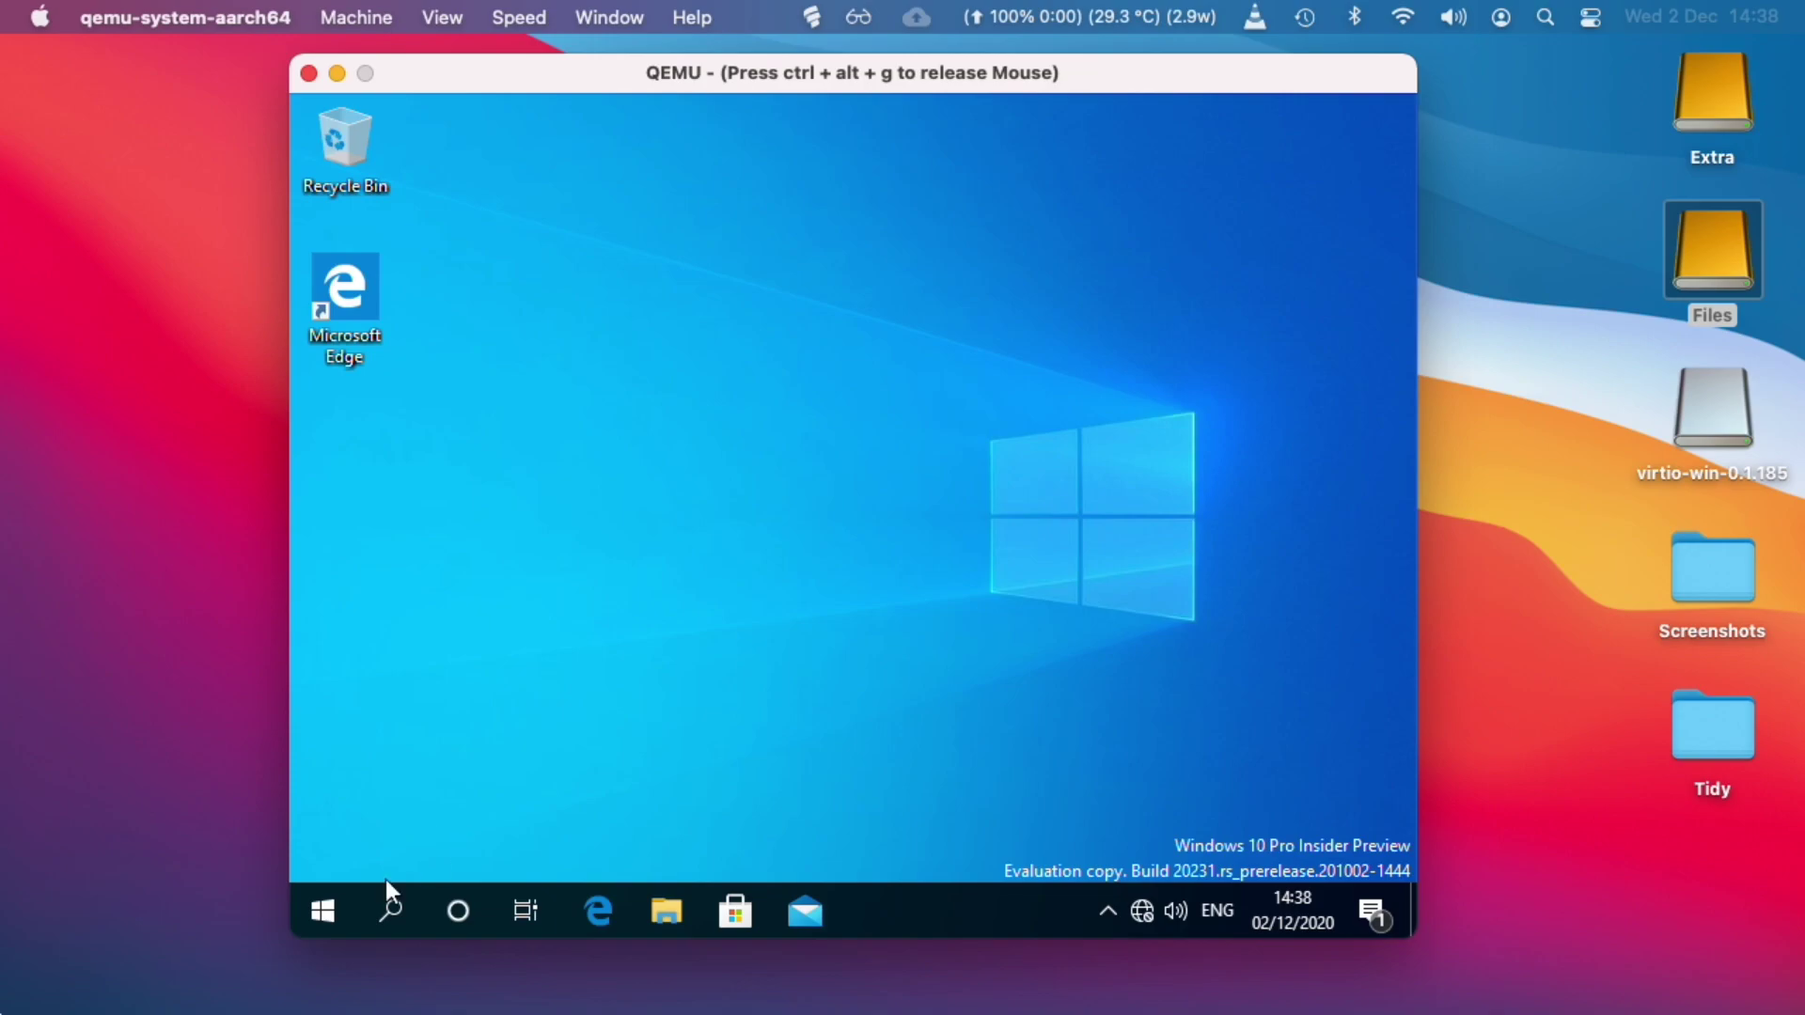
left_click(306, 910)
scroll(526, 715, "down", 10)
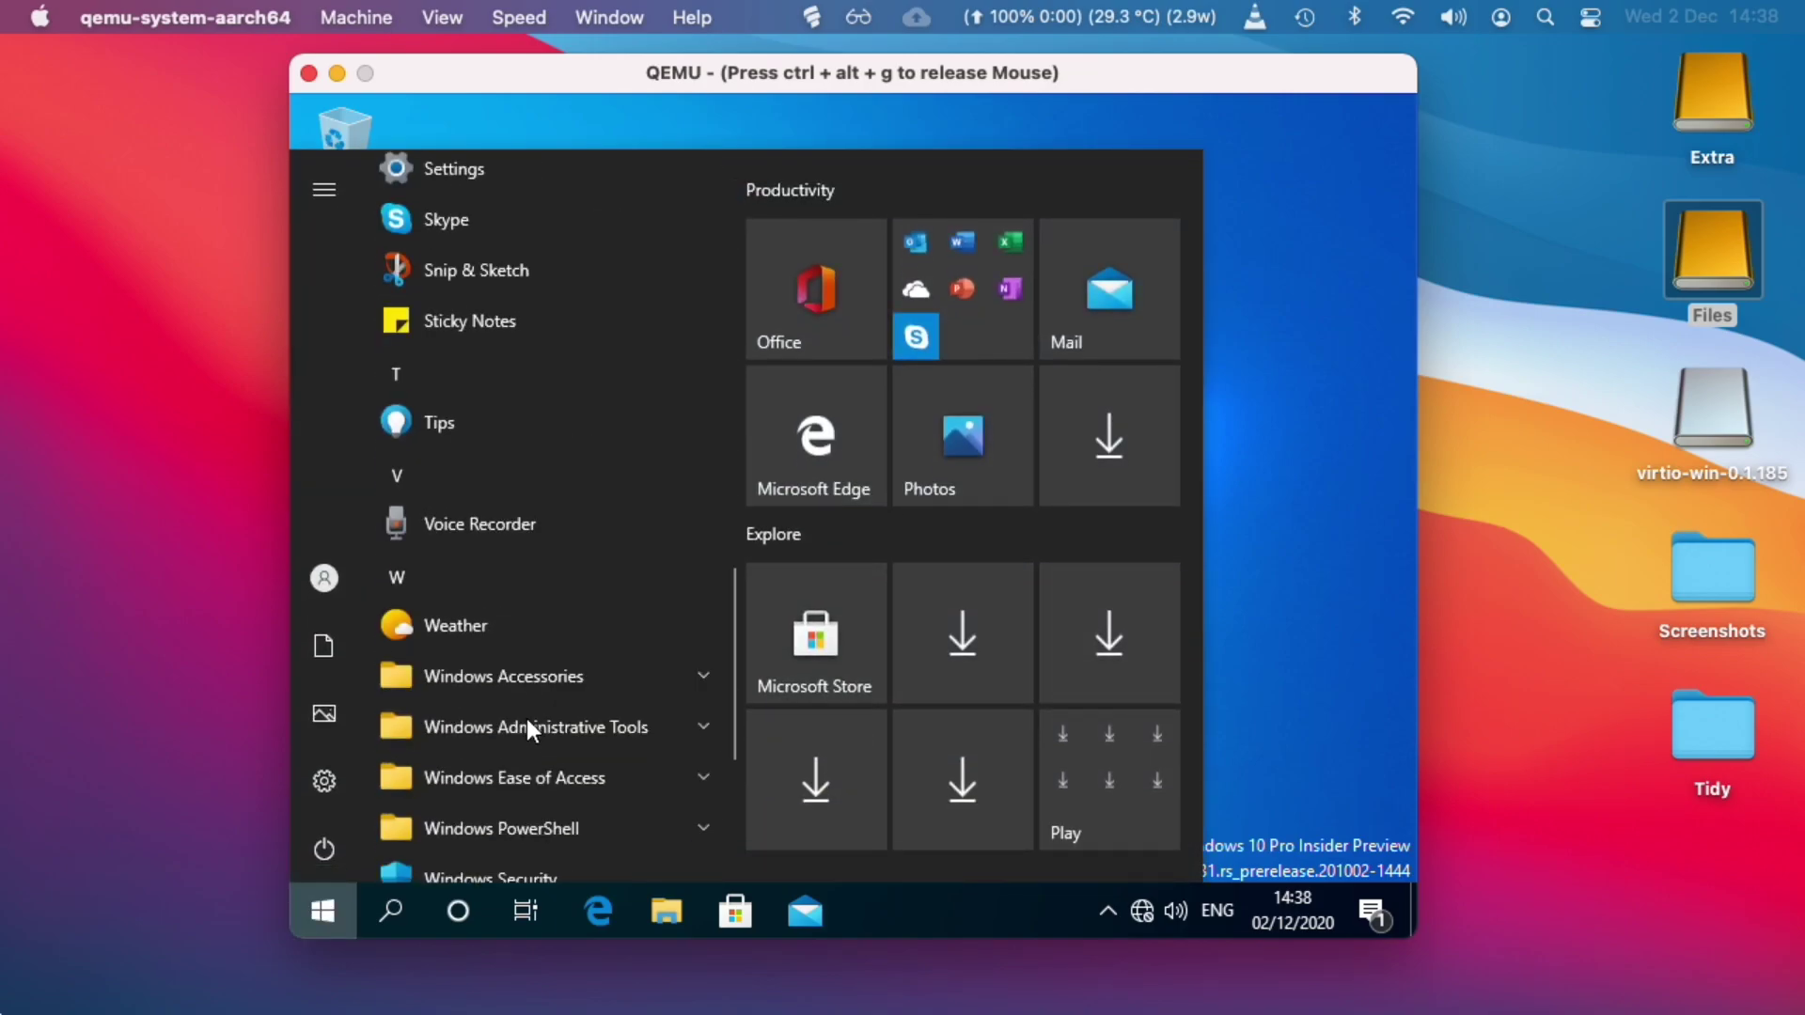
scroll(588, 649, "down", 3)
scroll(588, 649, "up", 1)
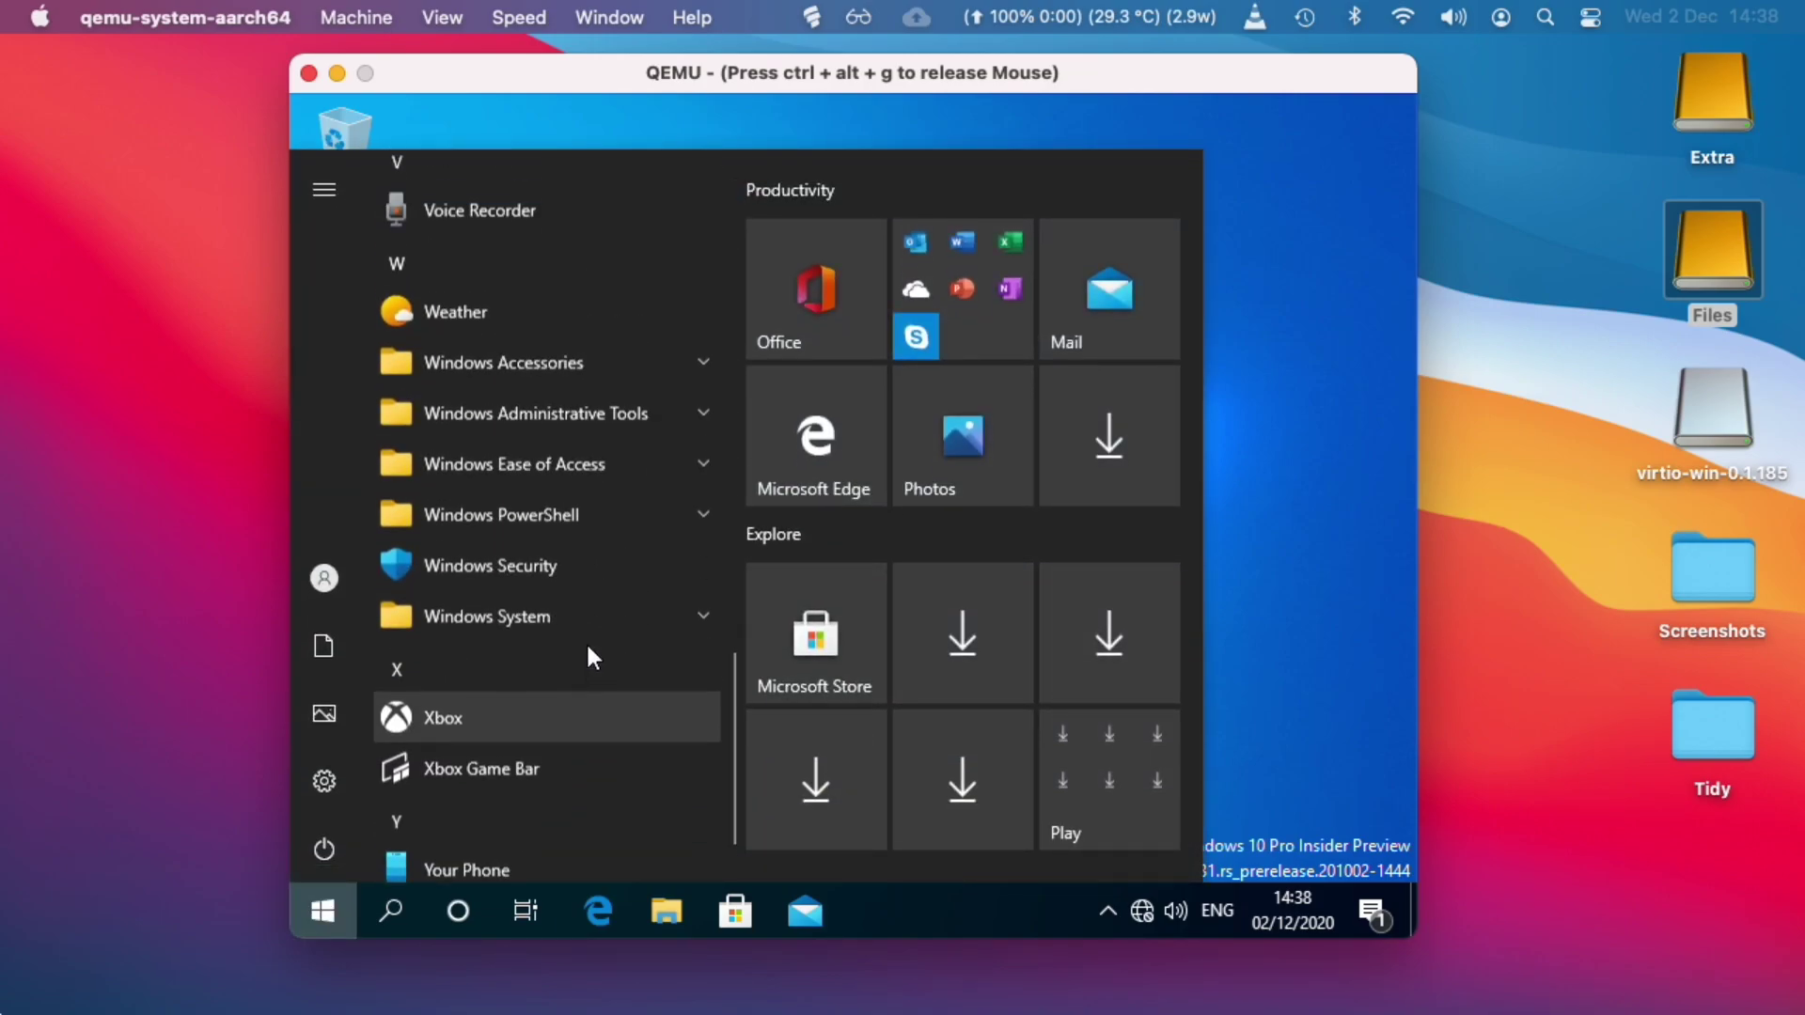
left_click(522, 780)
key("super")
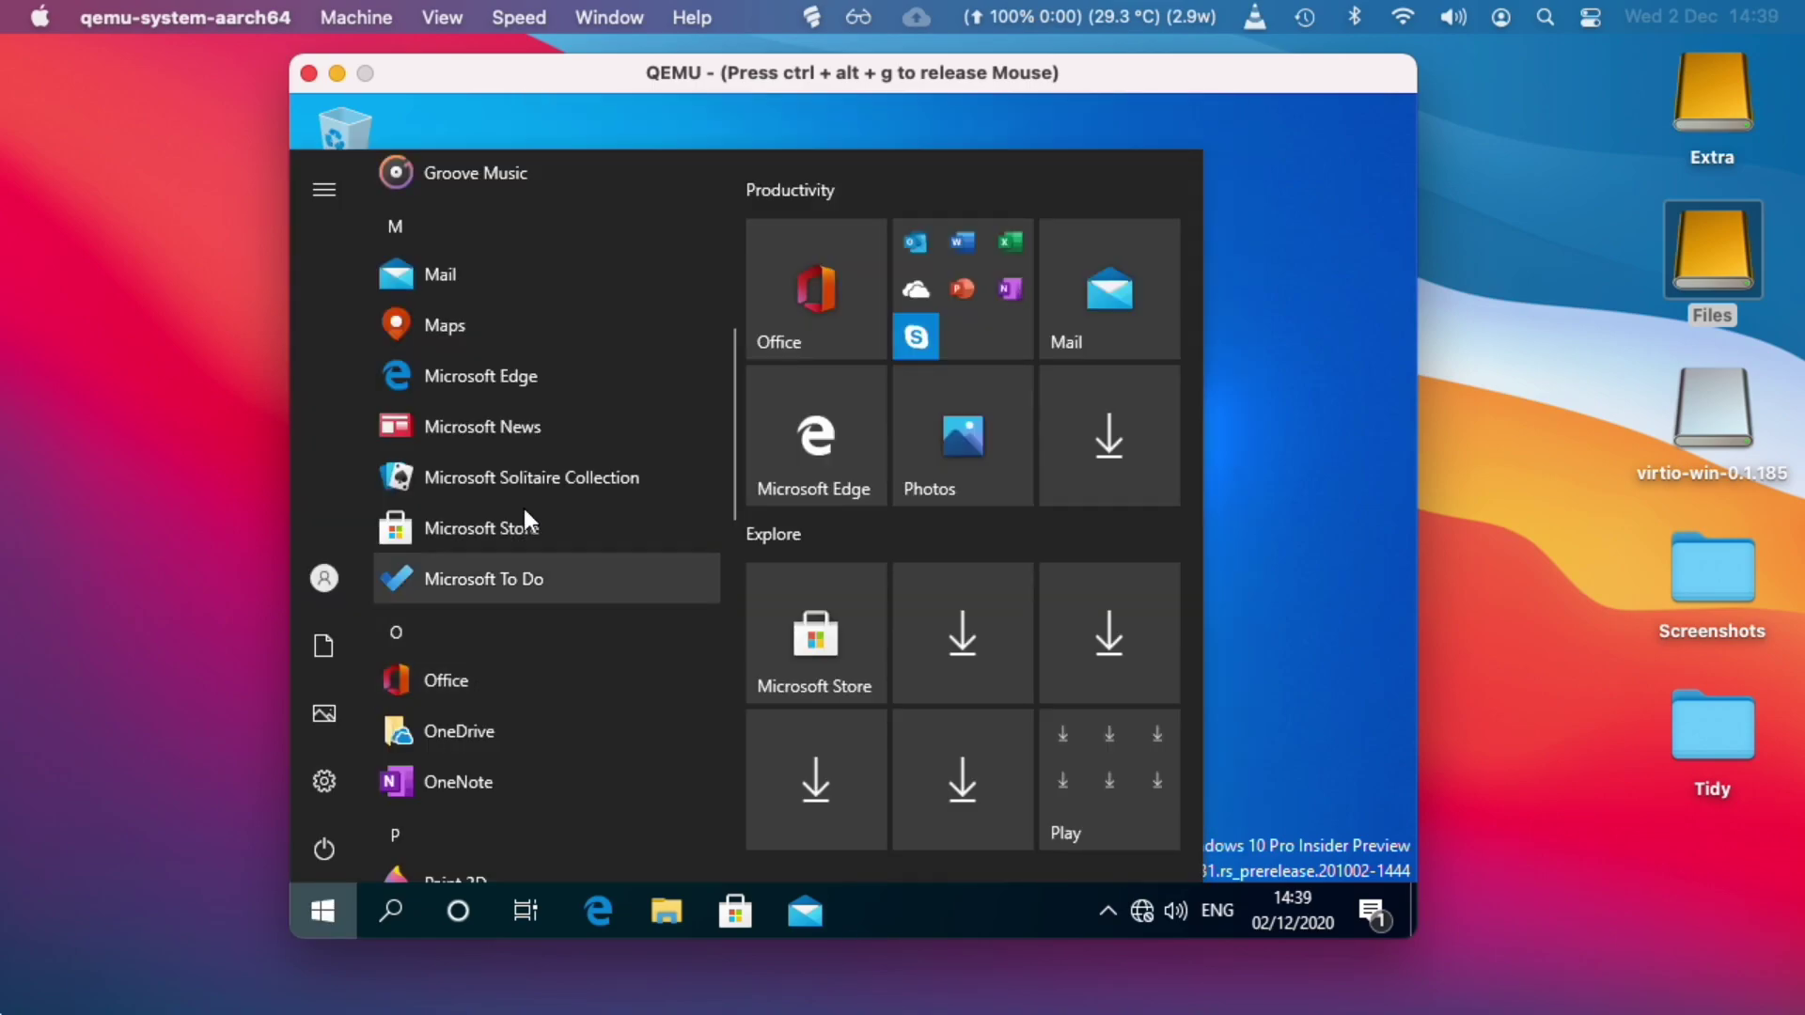
scroll(533, 478, "up", 3)
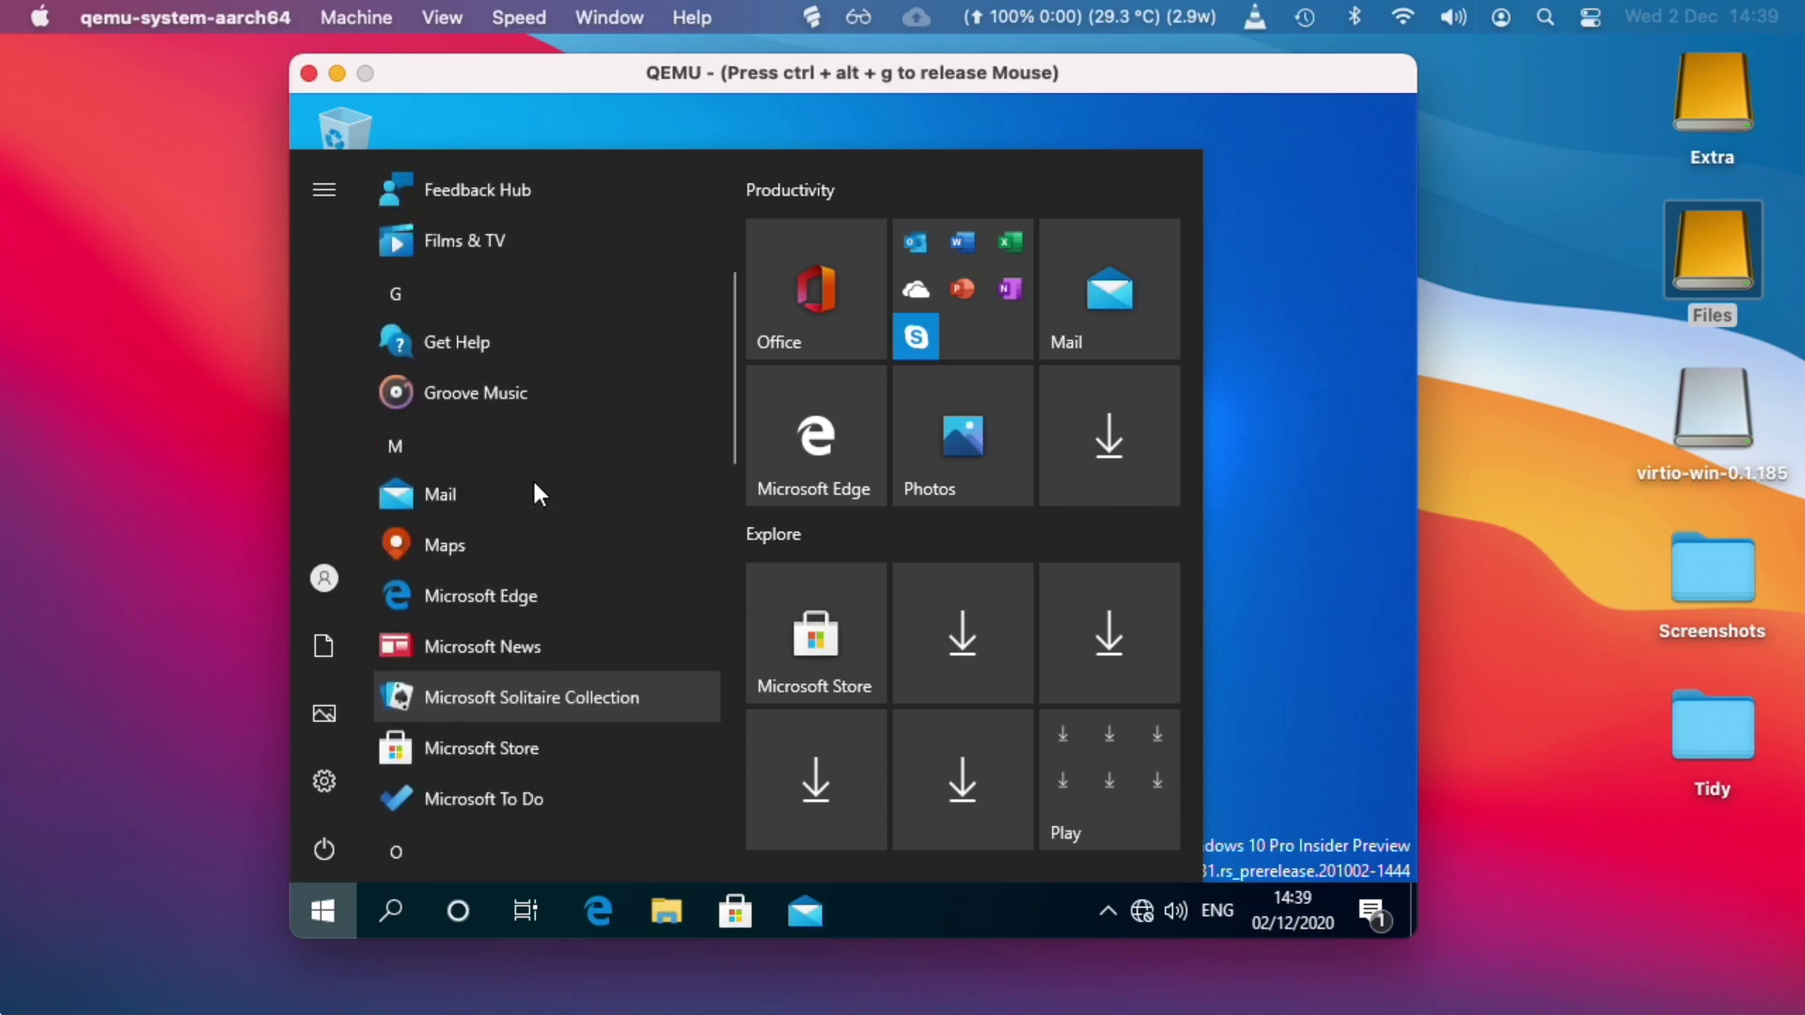
left_click(496, 587)
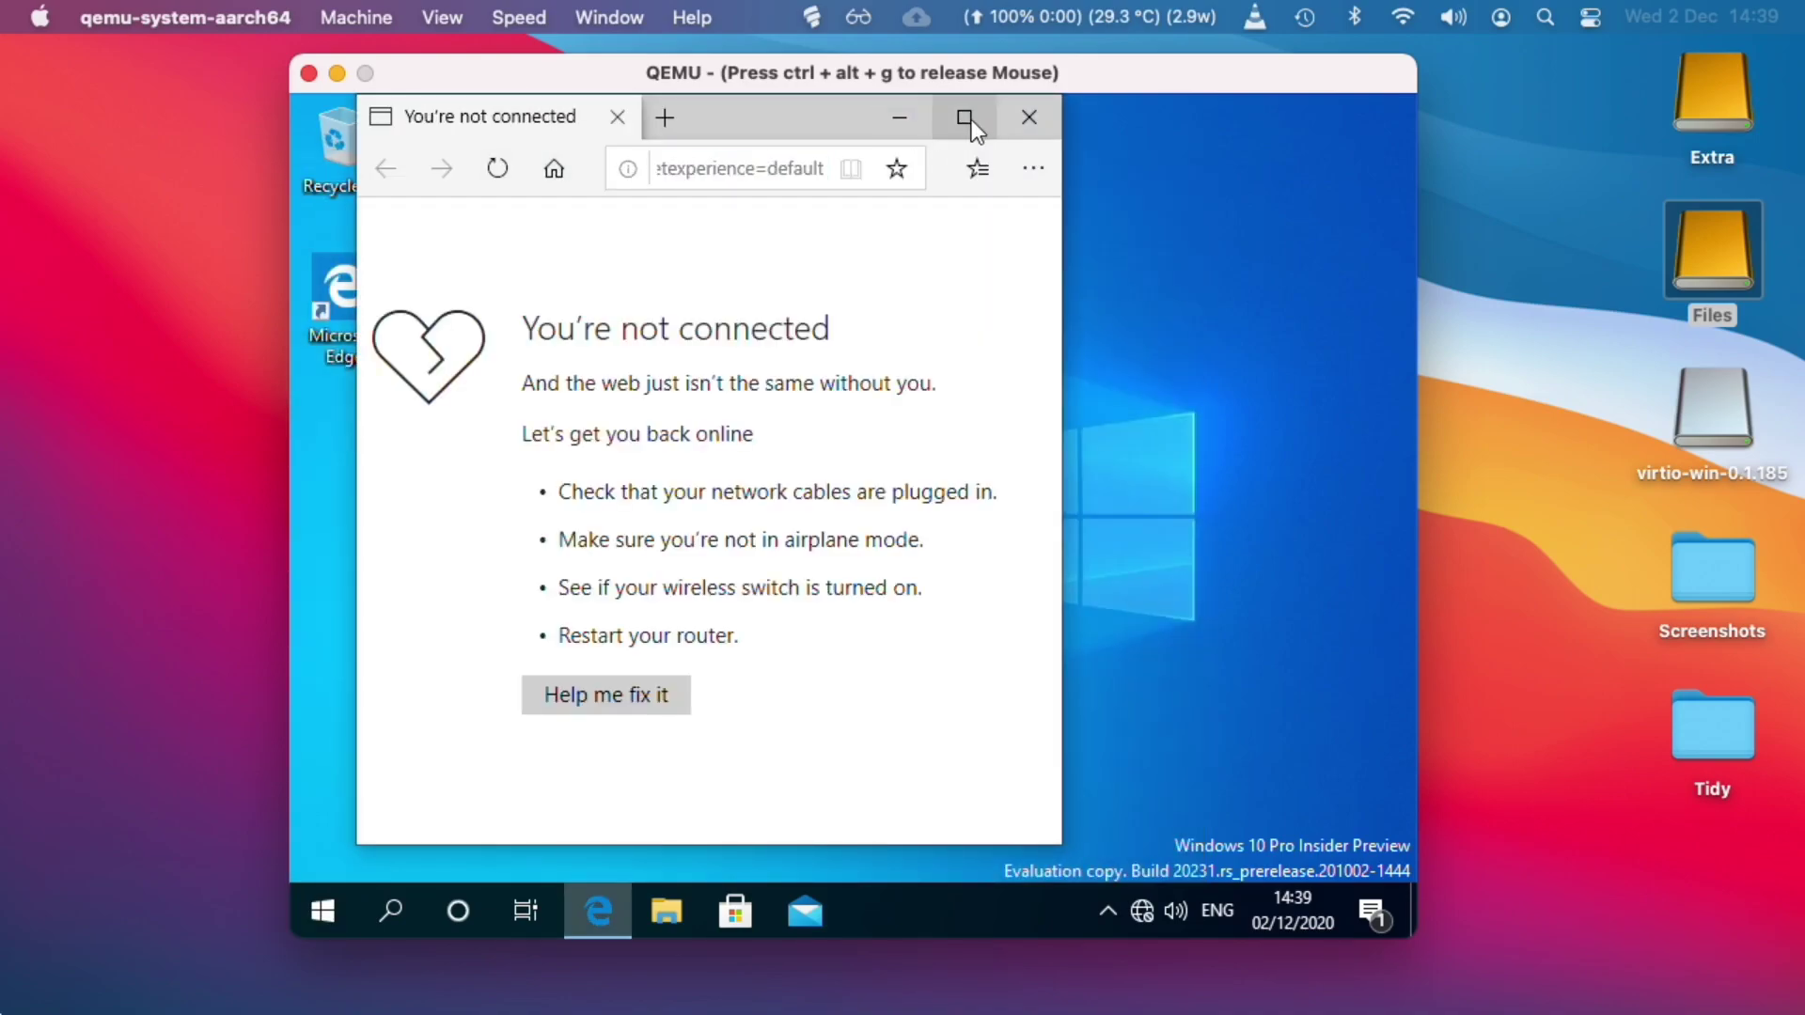
left_click(972, 118)
left_click(323, 910)
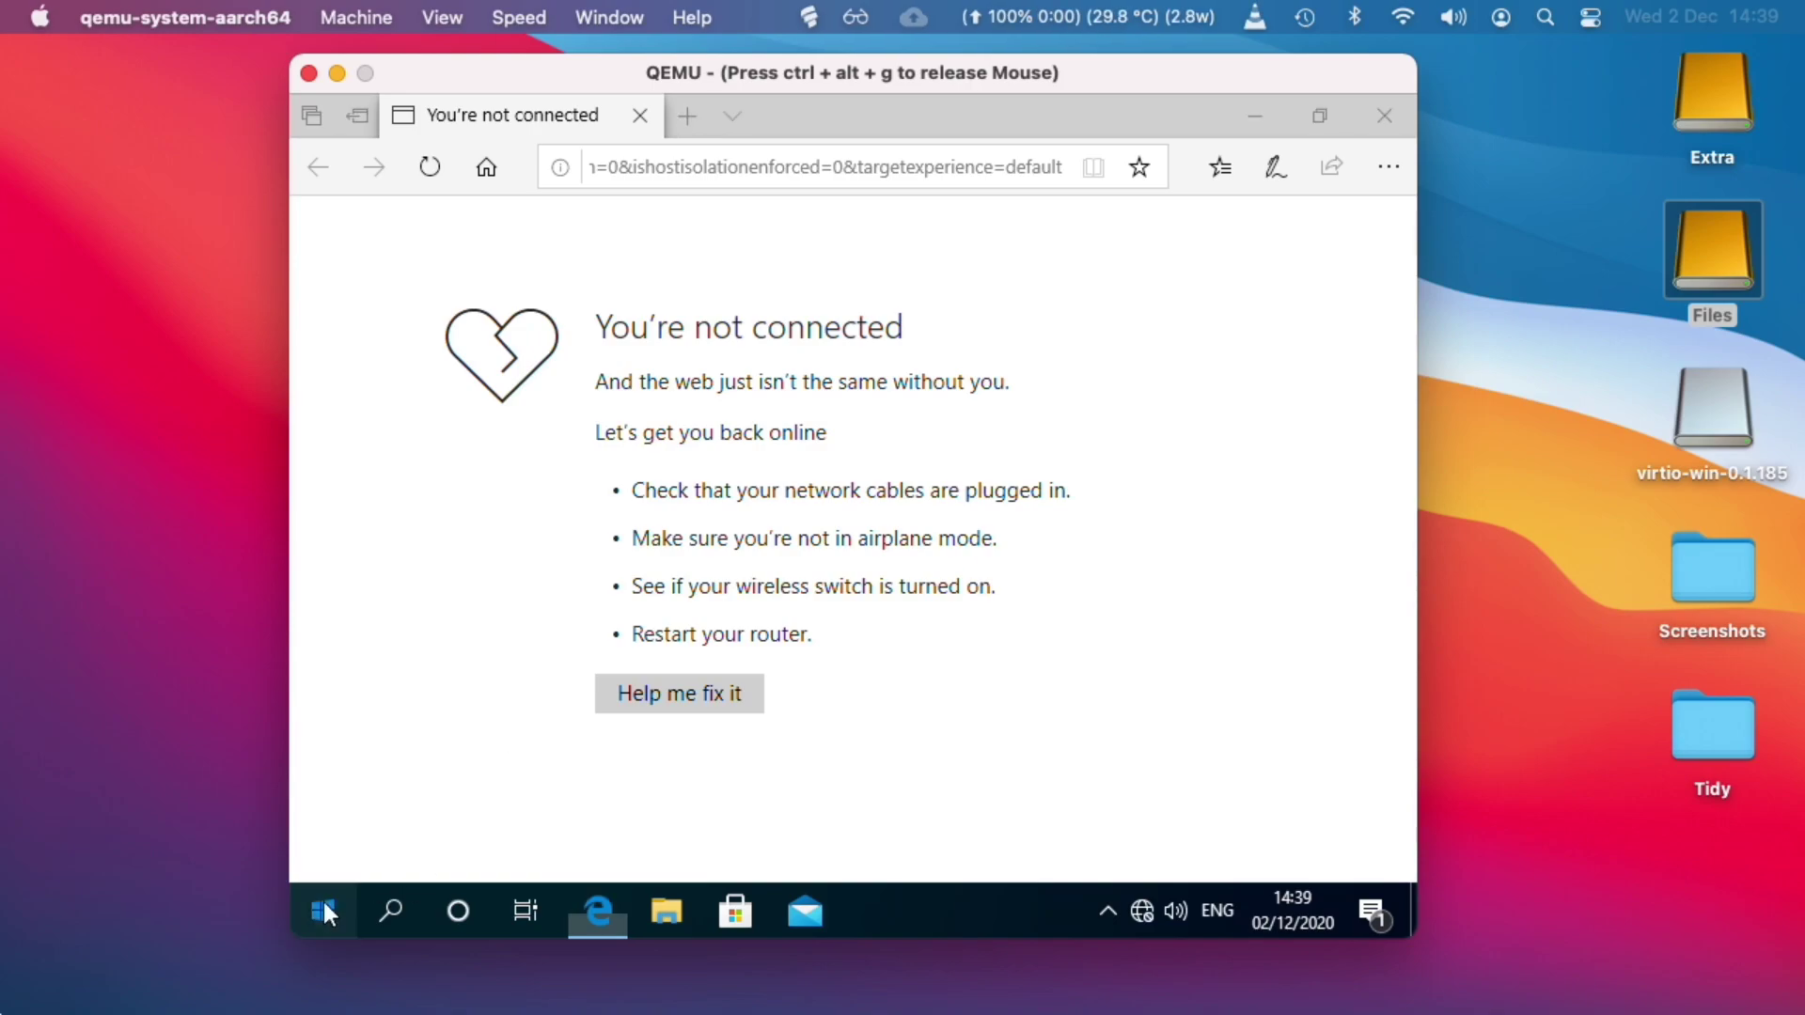
scroll(478, 690, "down", 10)
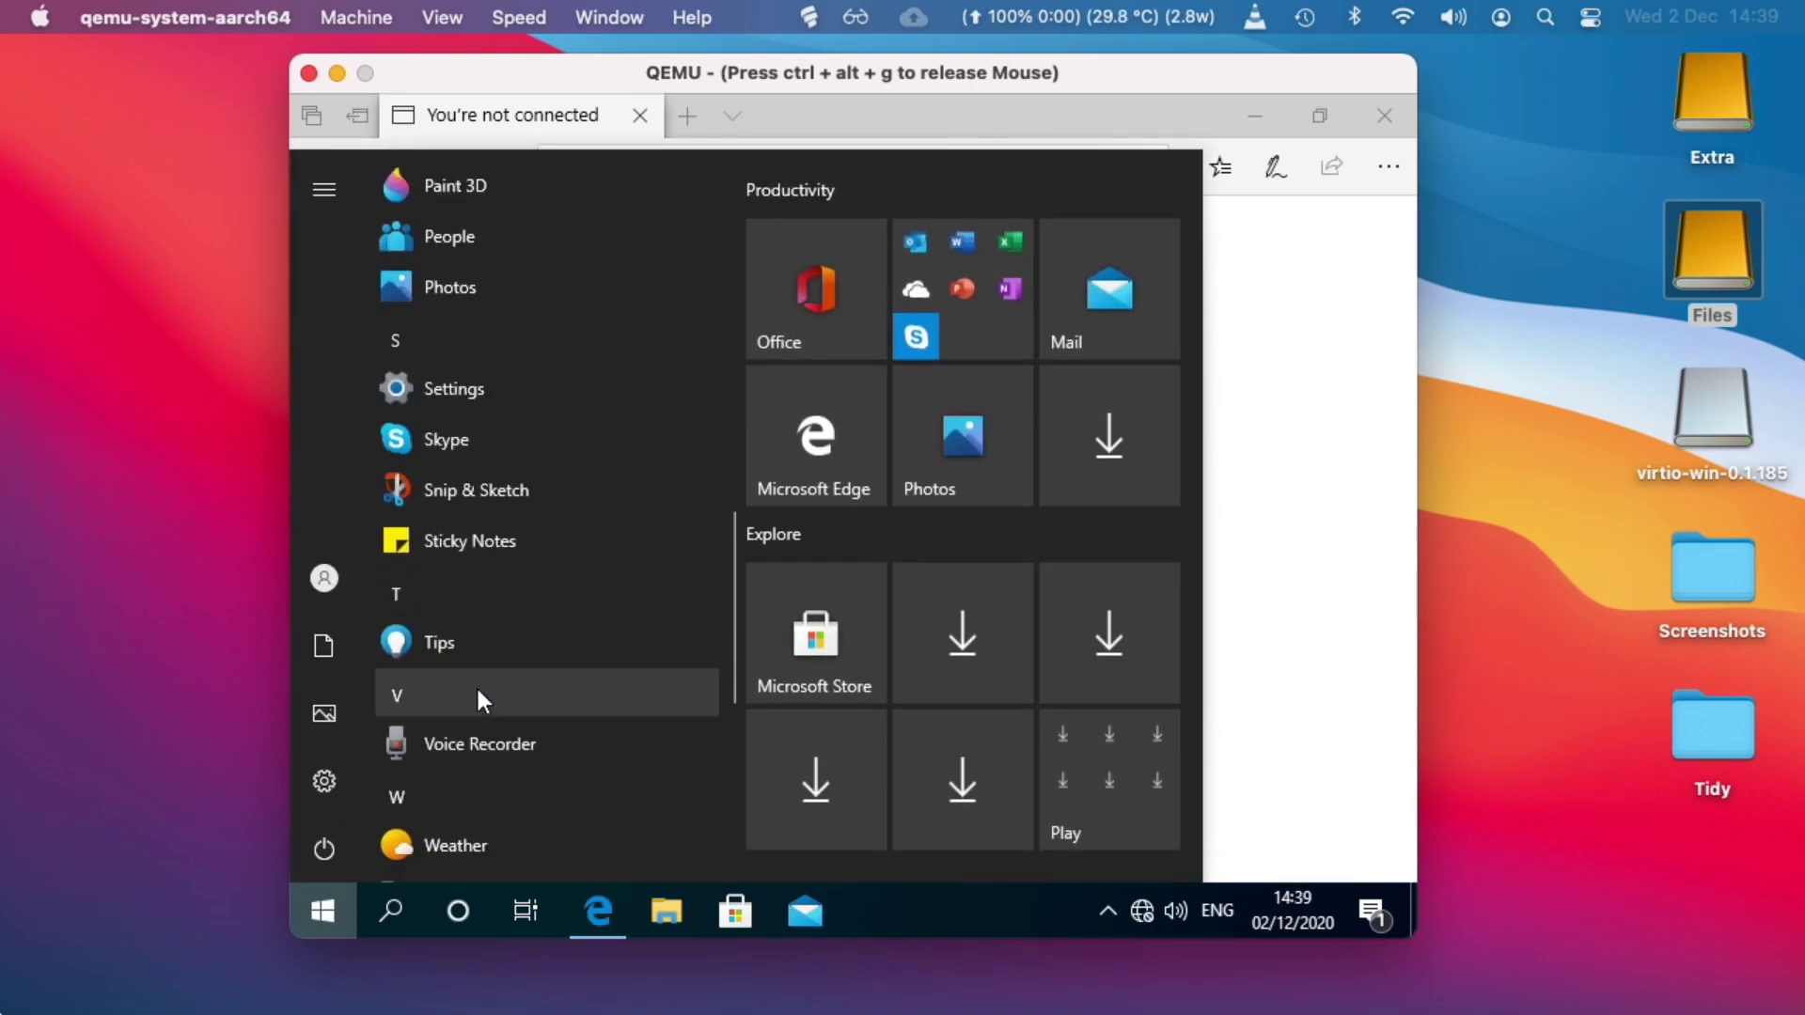
left_click(535, 550)
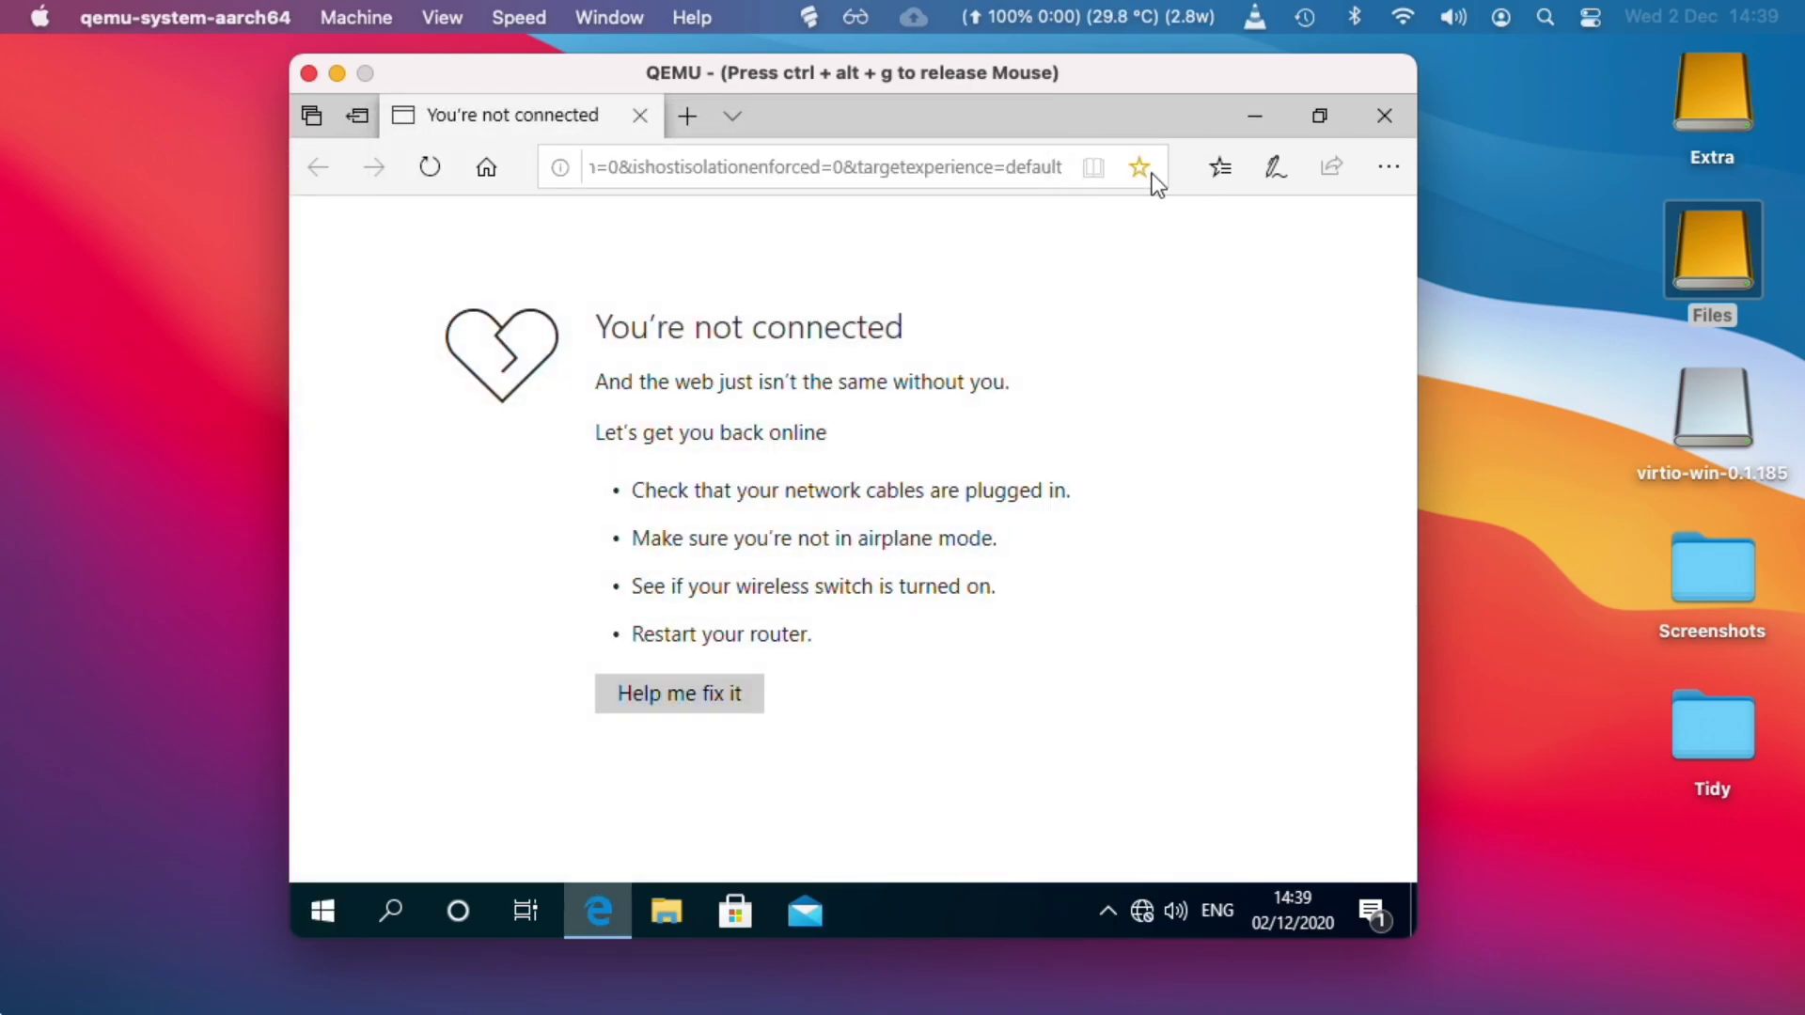
left_click(1384, 116)
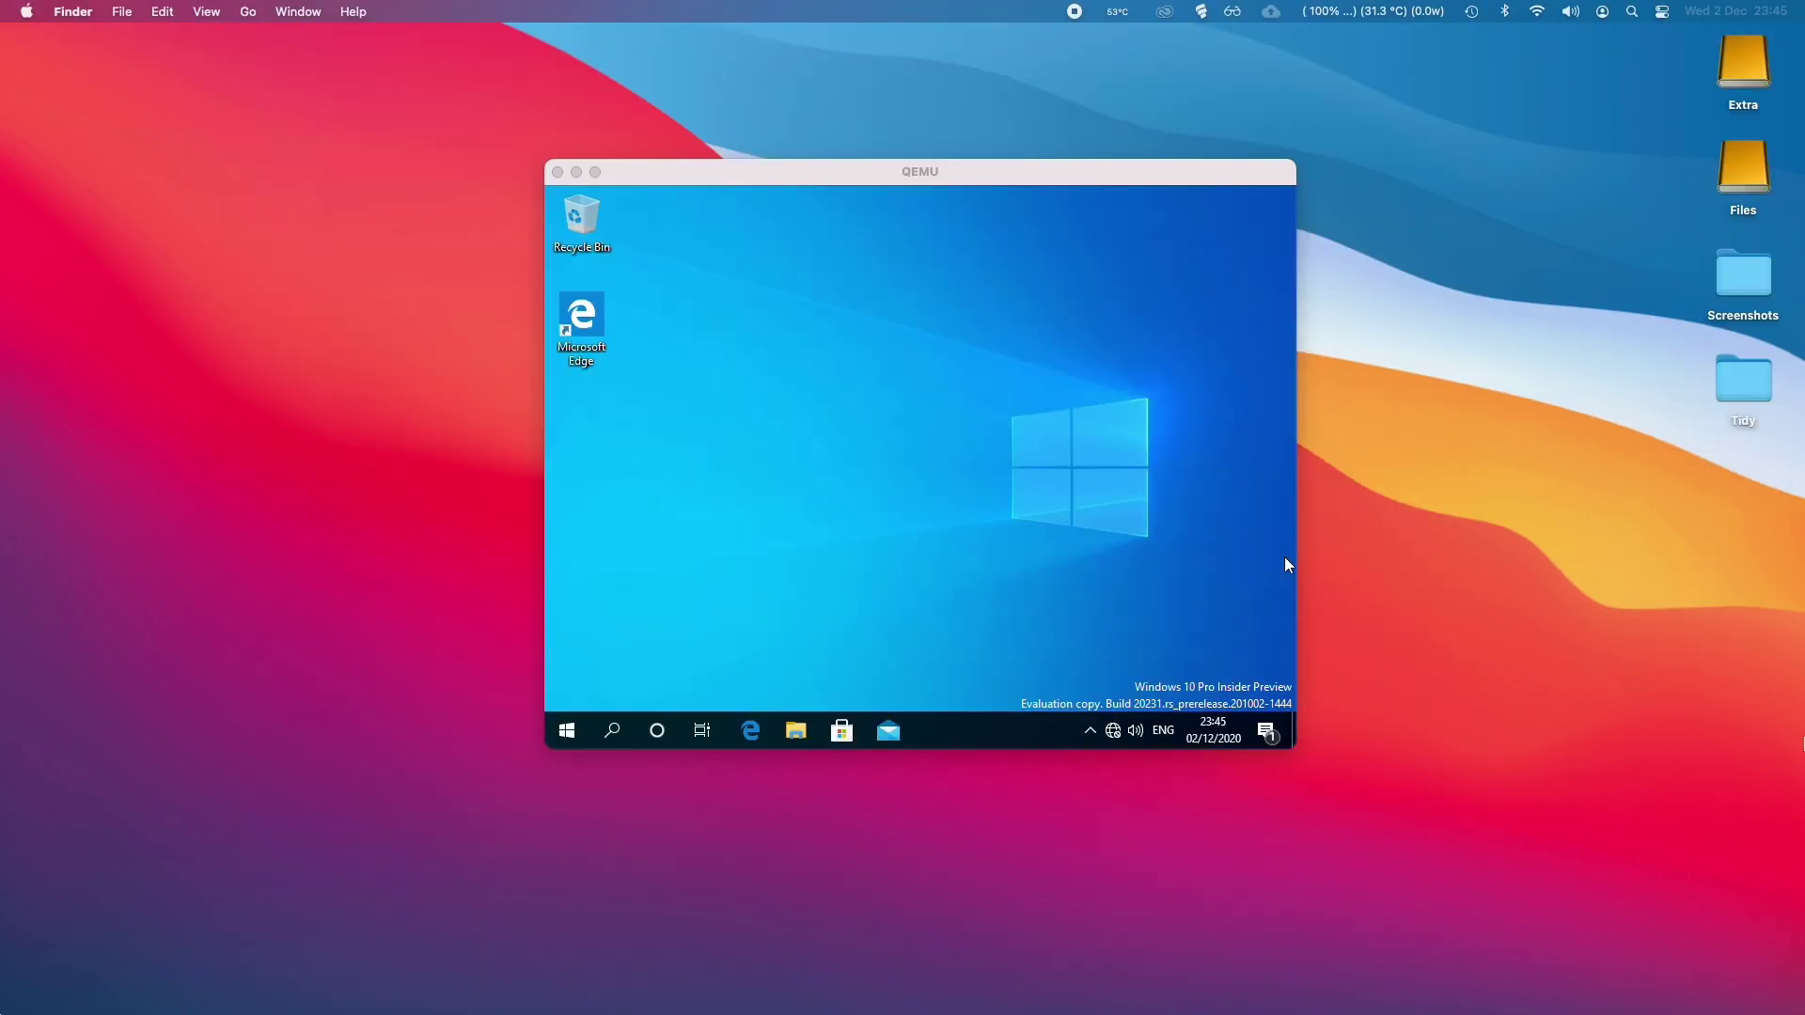